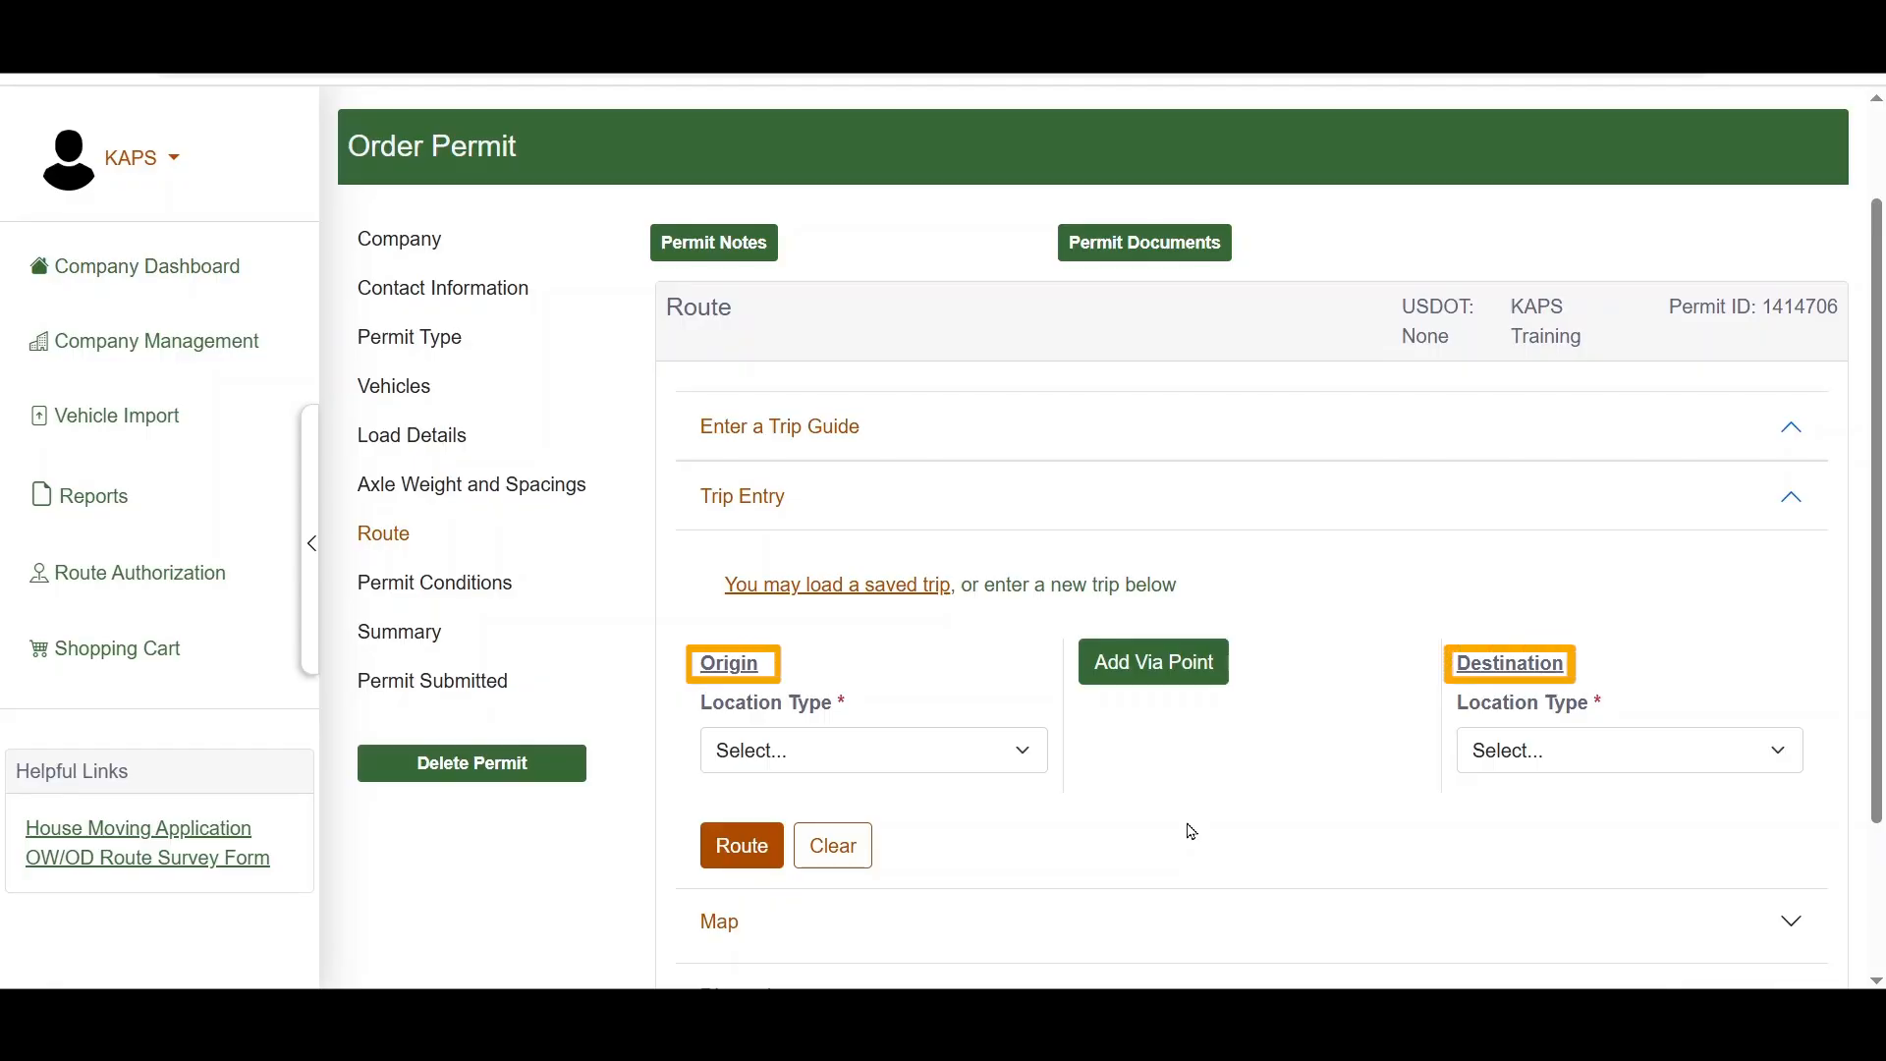
# Step: Set the origin's location type to Address and fill in its street address, city and ZIP code
pyautogui.click(1023, 752)
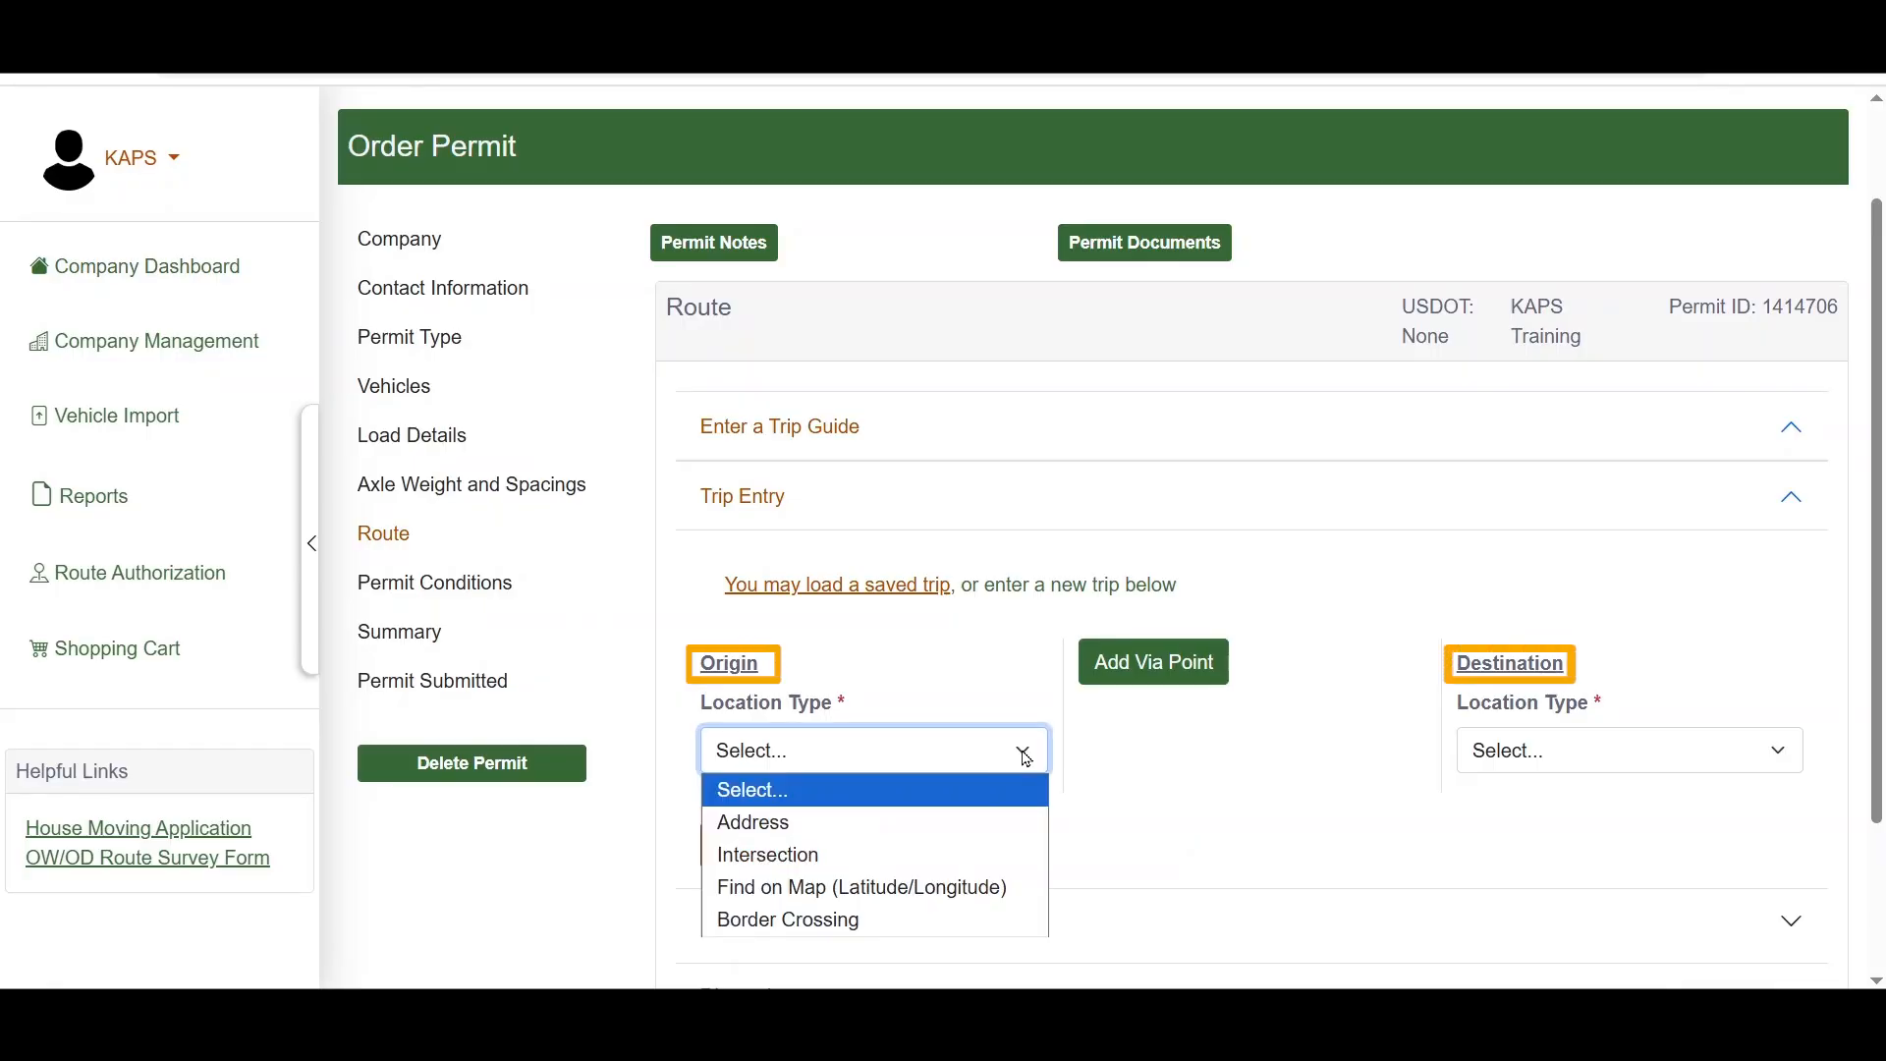
pyautogui.click(990, 821)
pyautogui.scroll(-3, 1144, 835)
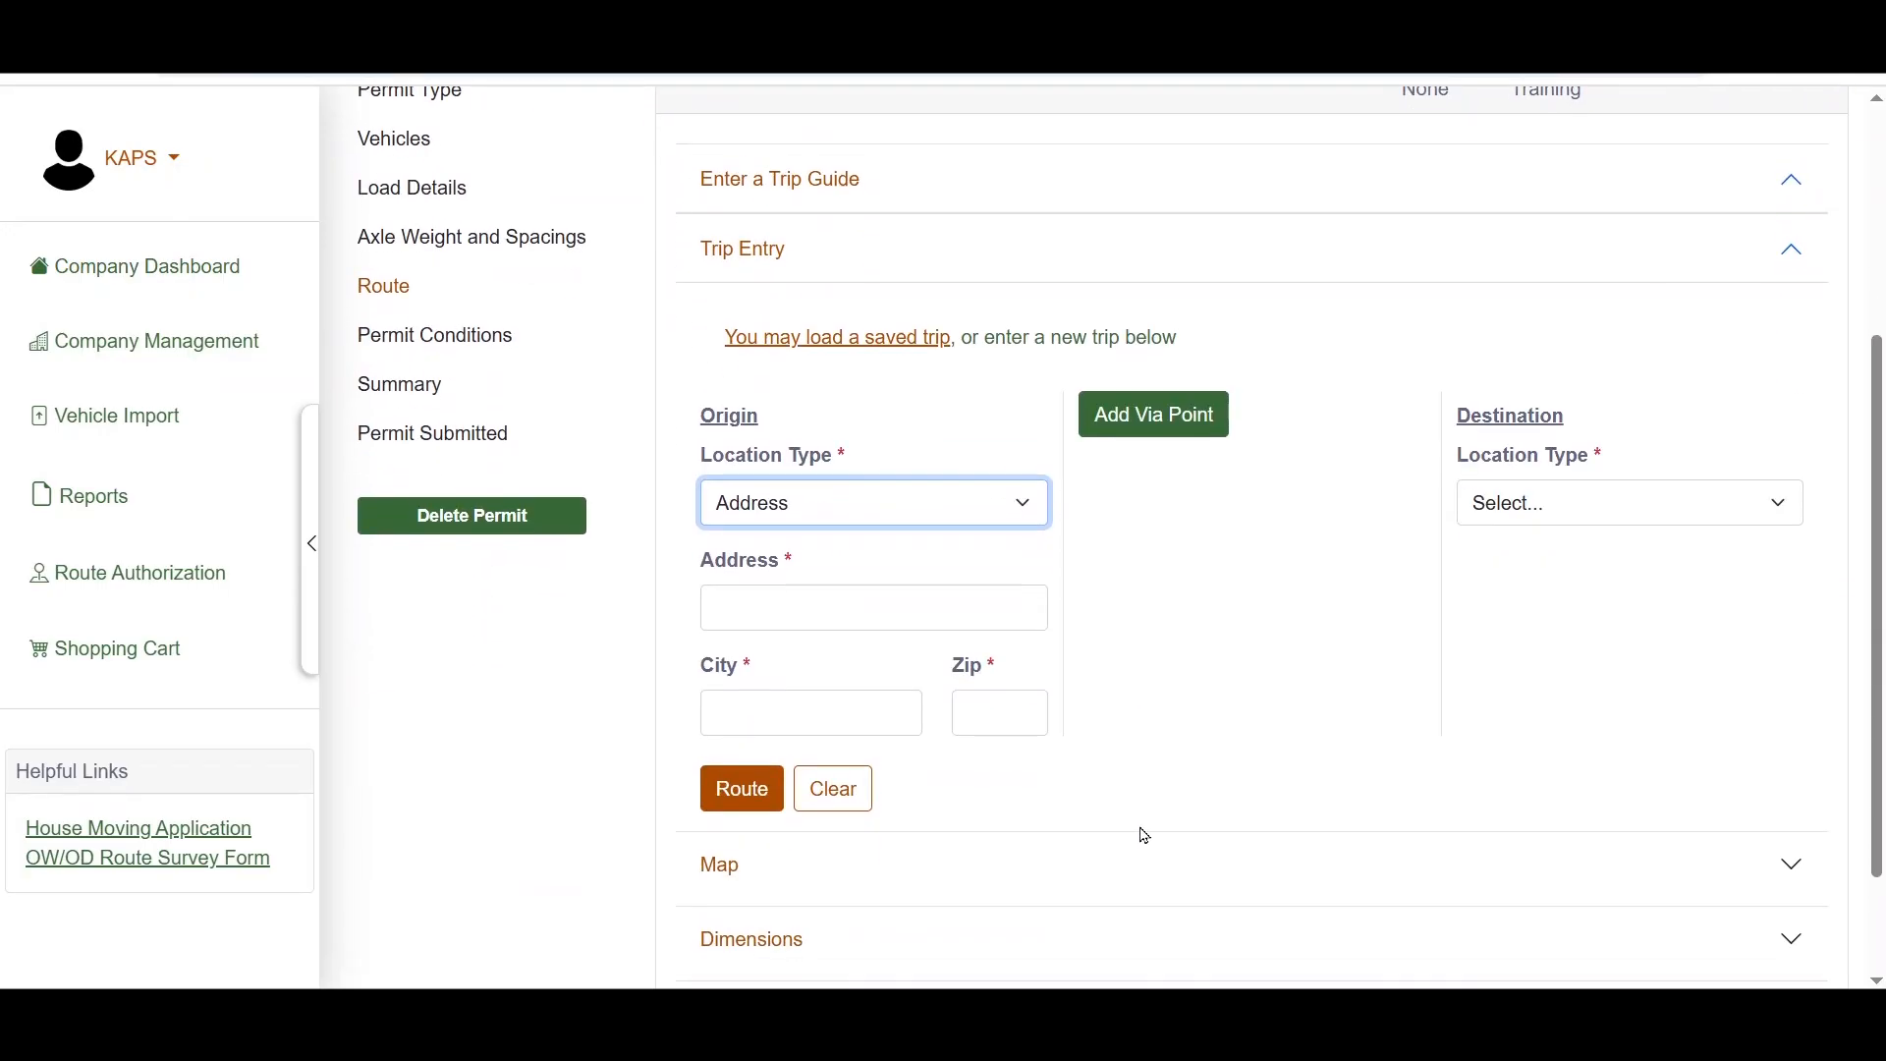
pyautogui.press('Tab')
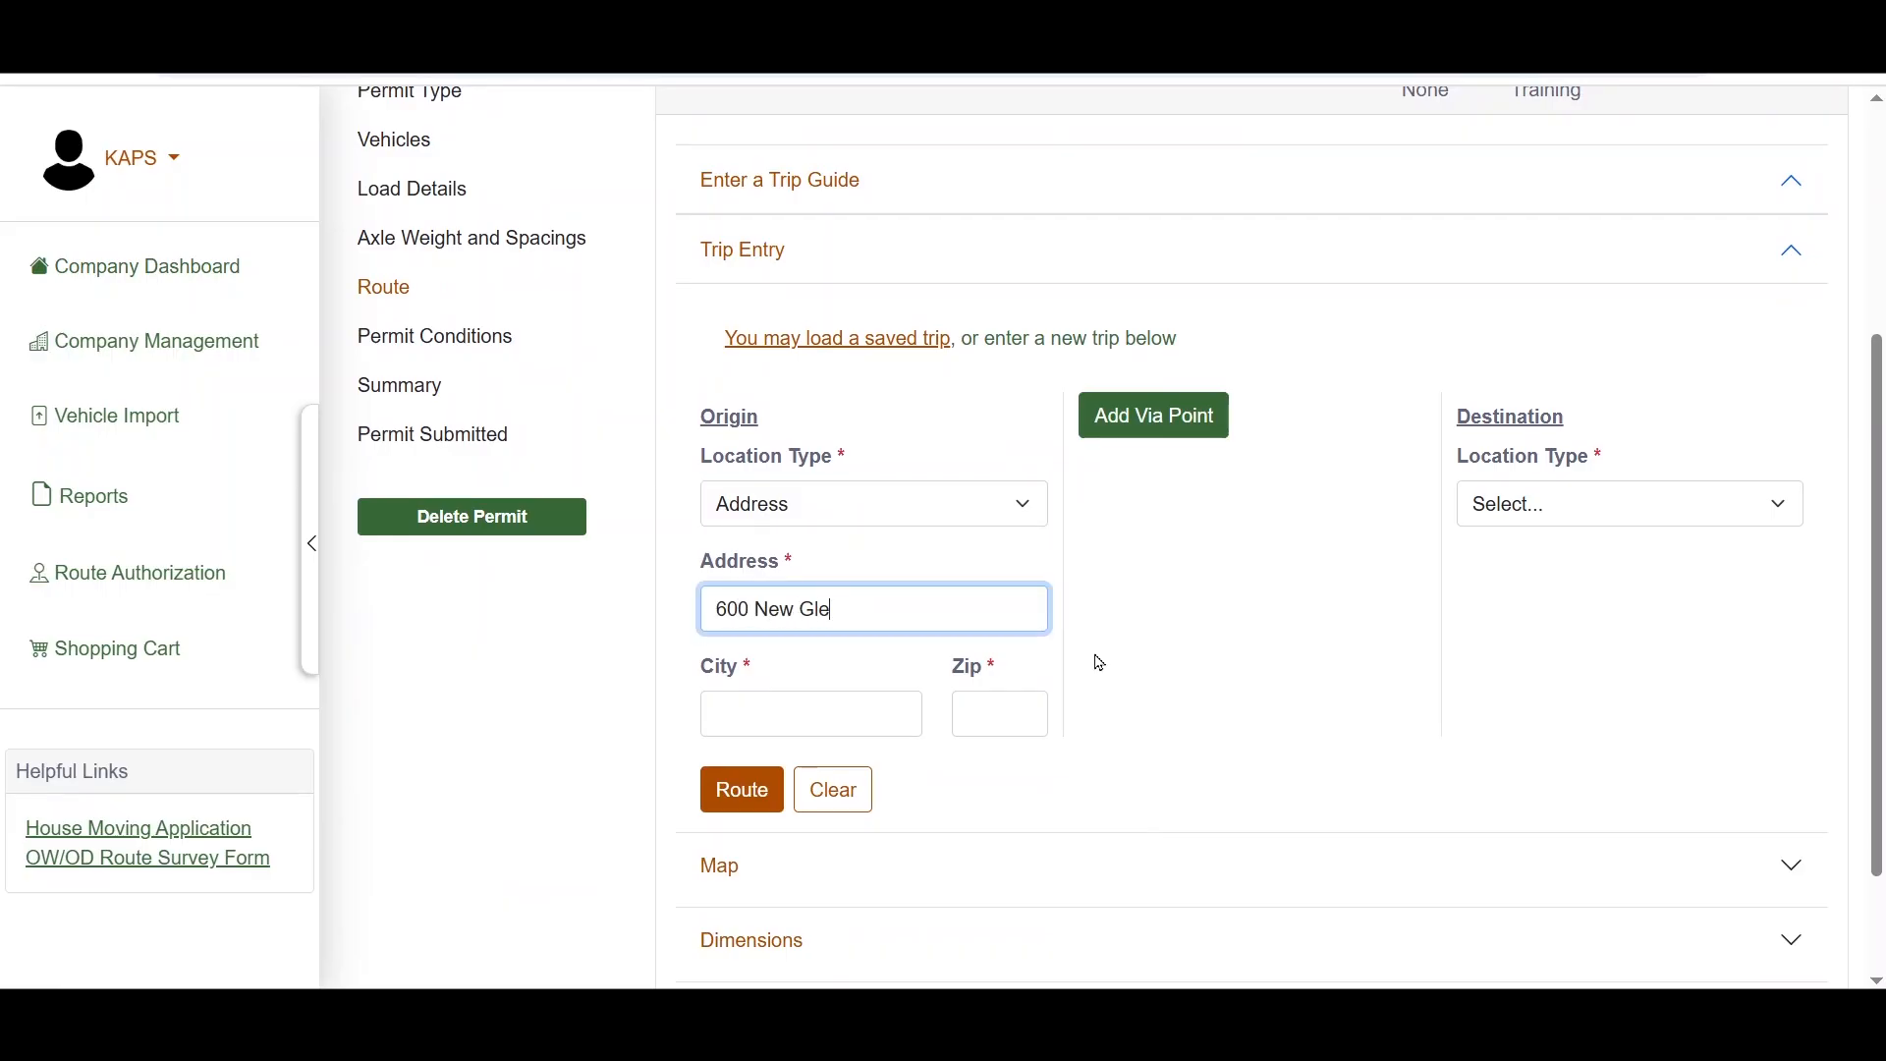
pyautogui.press('Tab')
pyautogui.write('Elizabethtown')
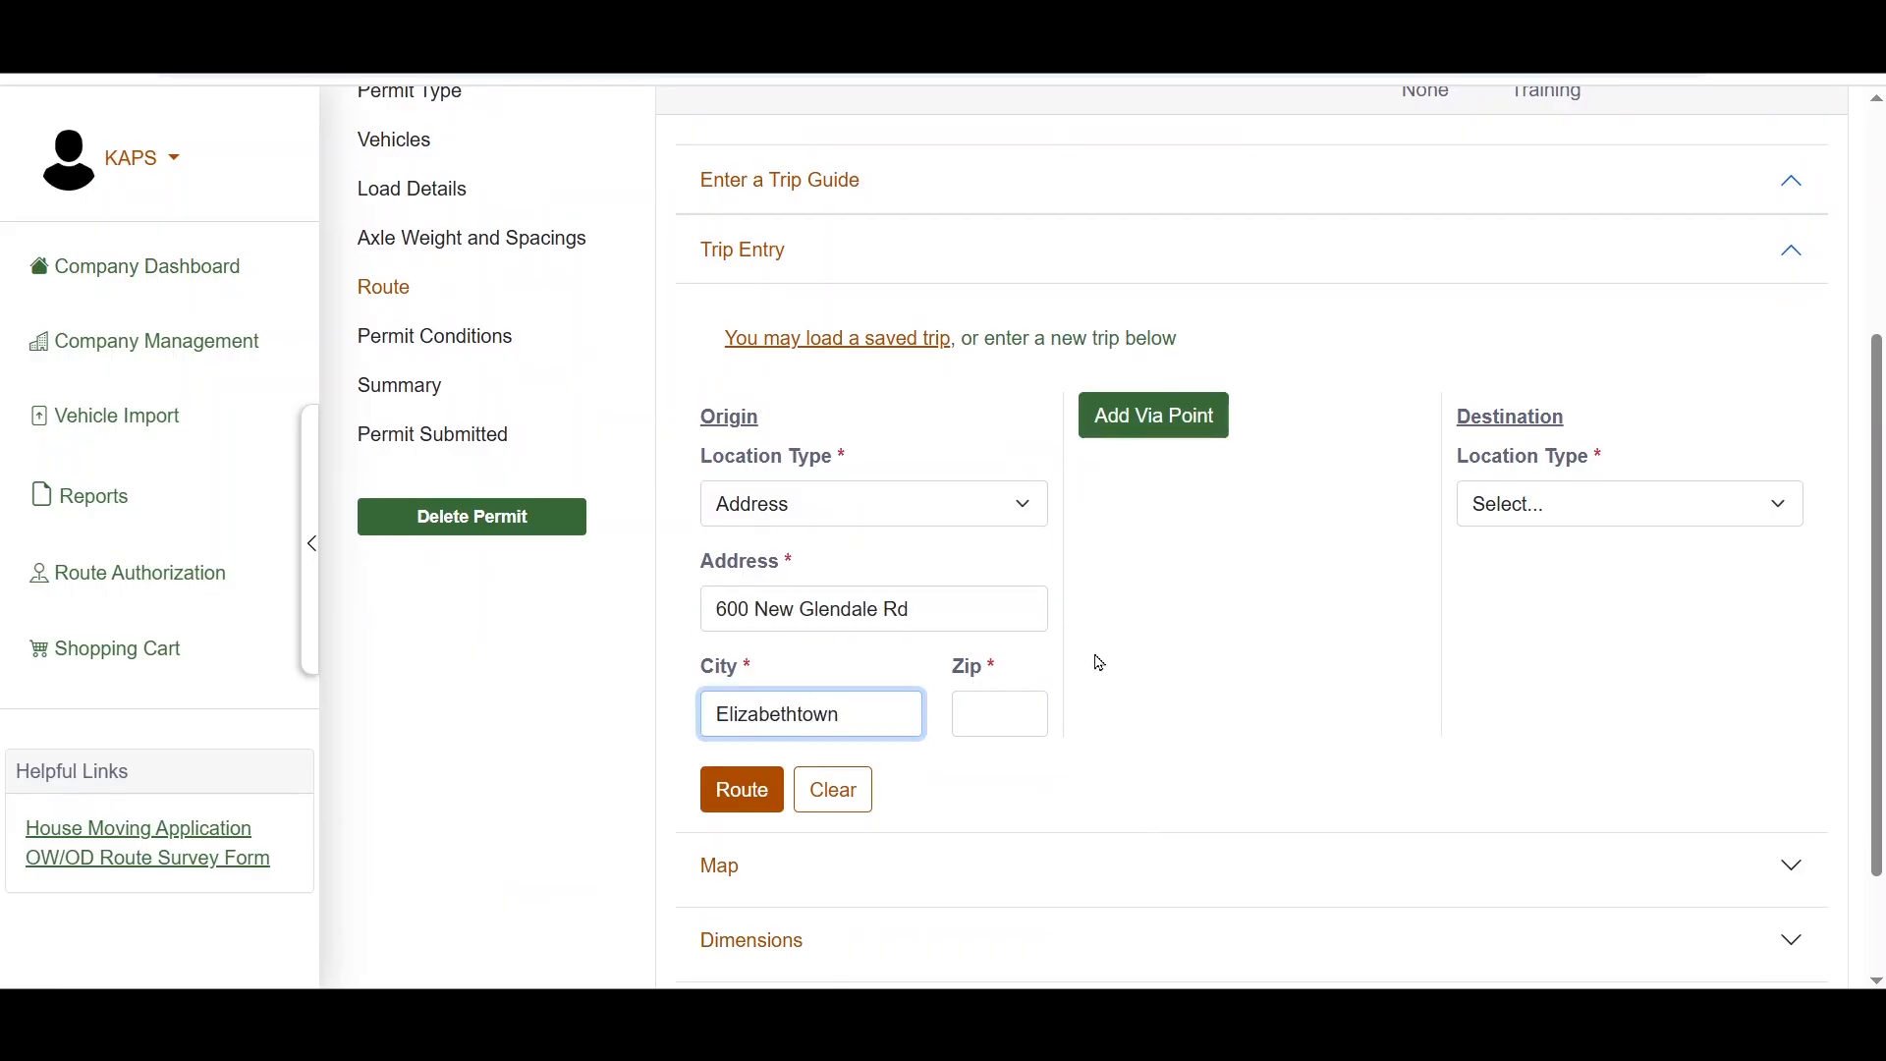
pyautogui.press('Tab')
pyautogui.write('42701')
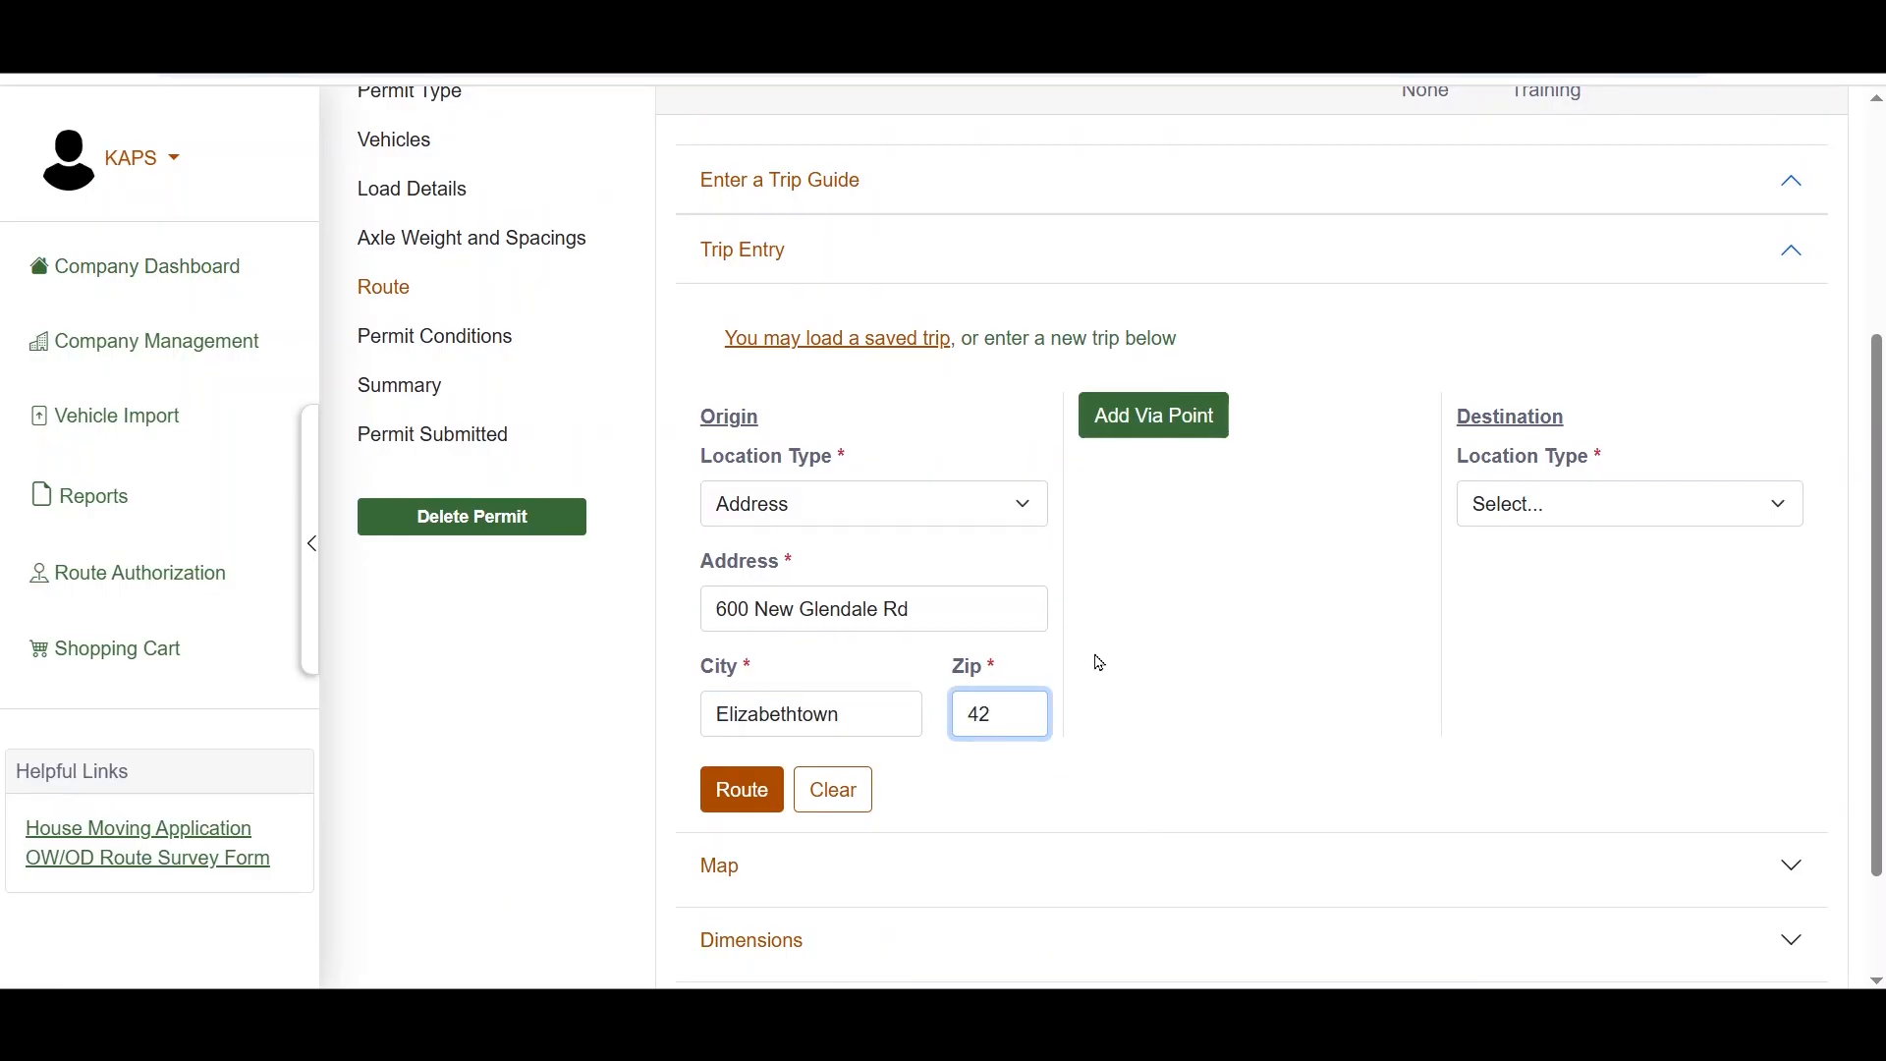
pyautogui.press('Tab')
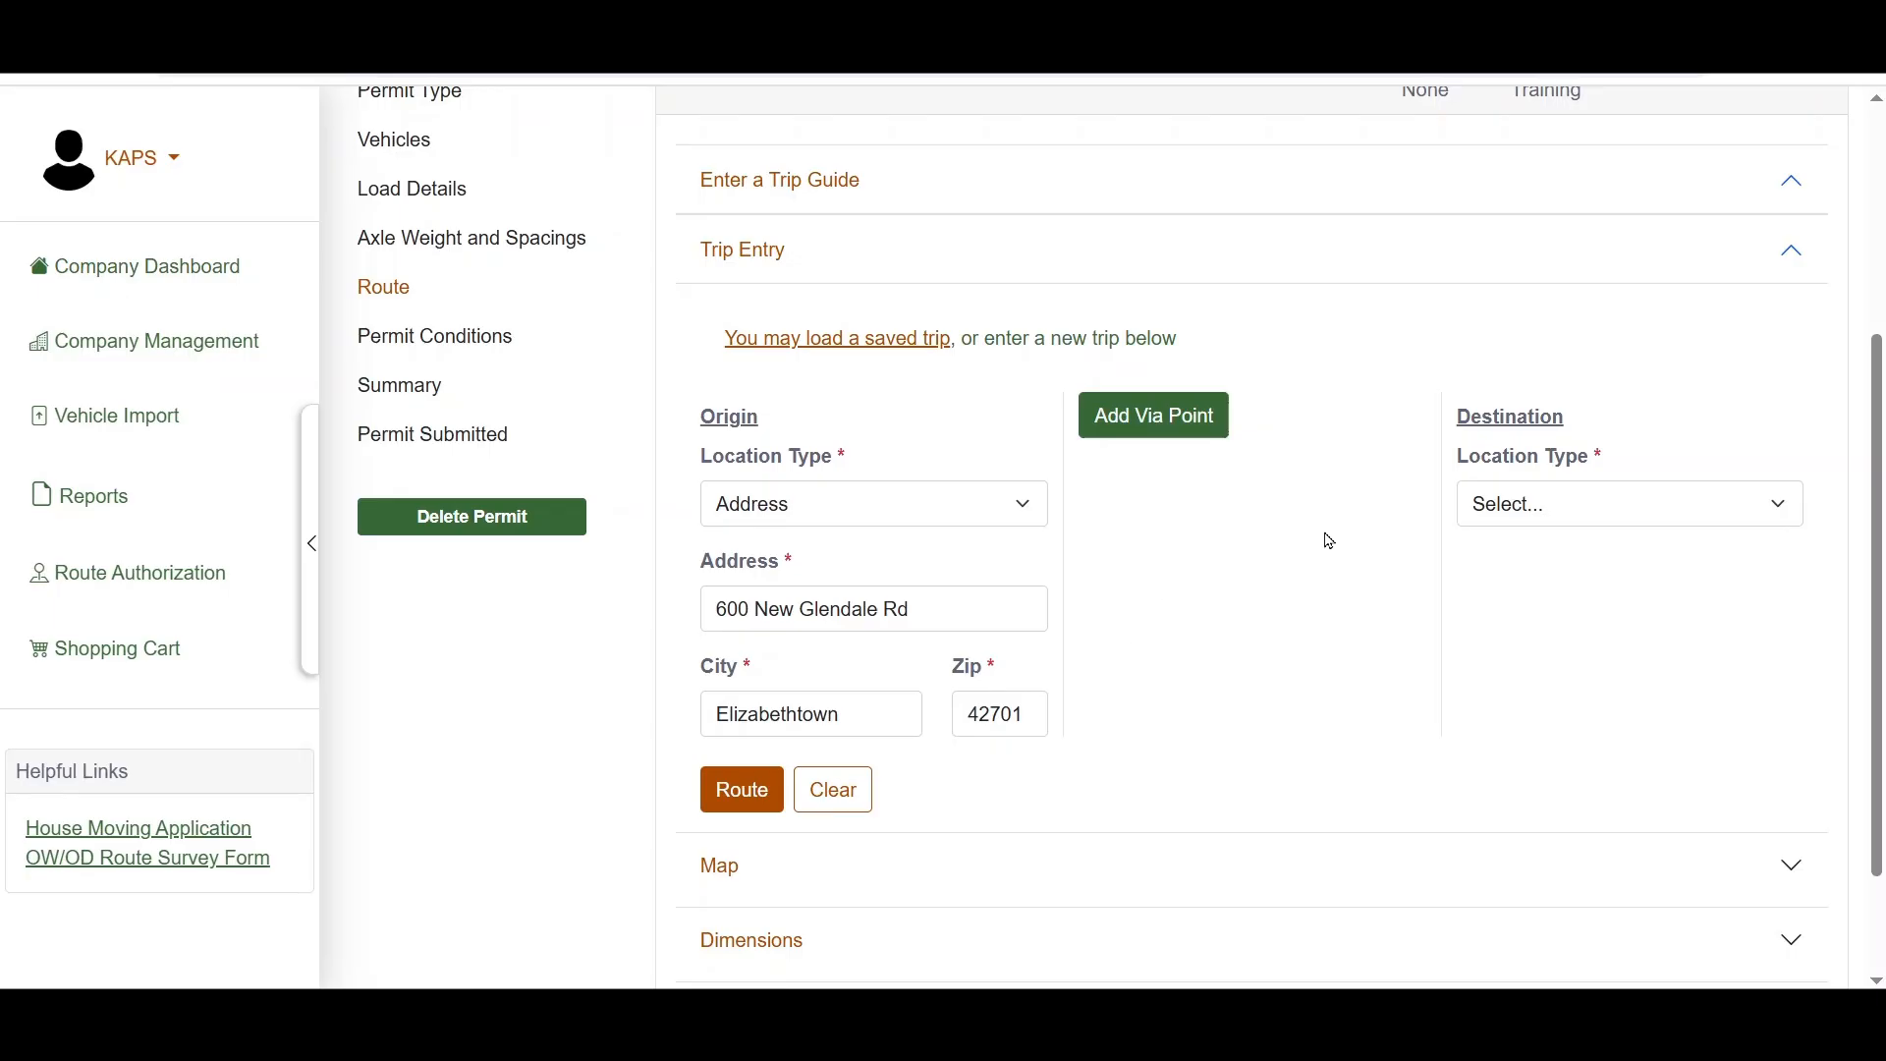
# Step: Set the destination's location type to Intersection and open the intersection search on the map
pyautogui.click(1495, 509)
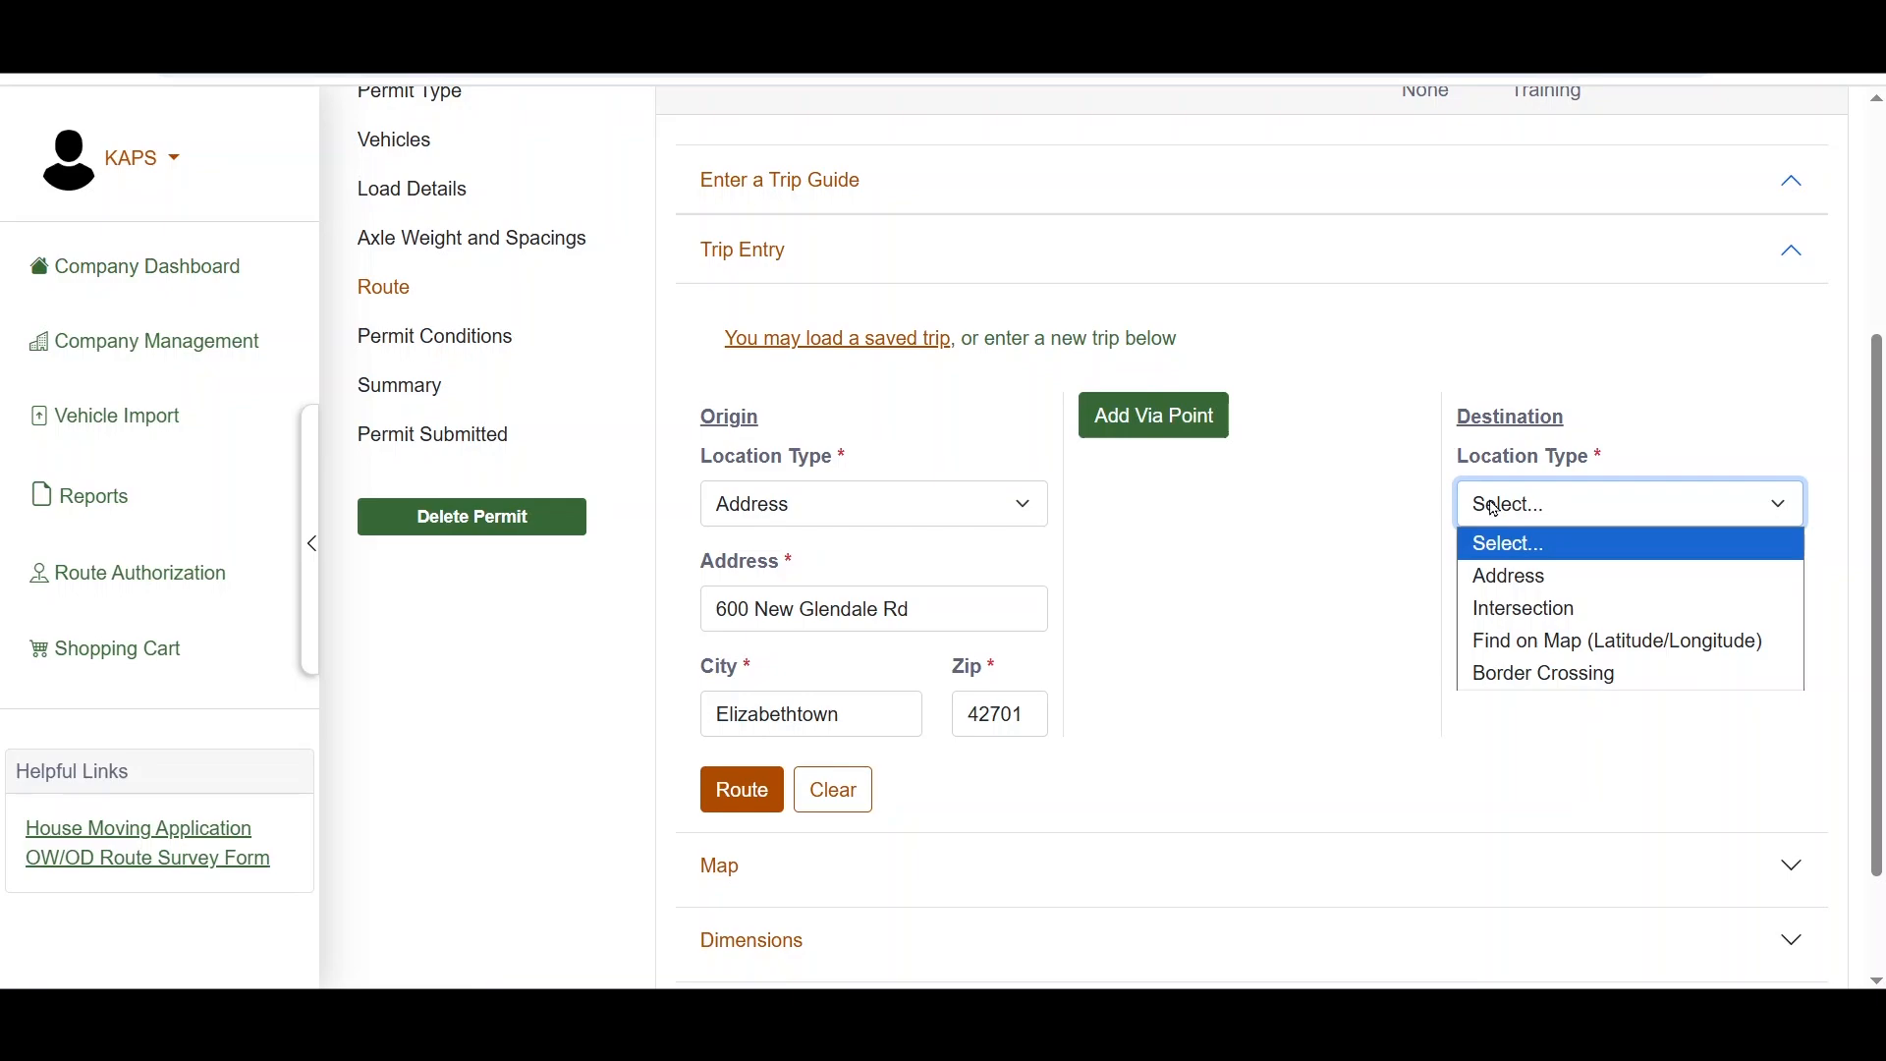
pyautogui.click(1514, 613)
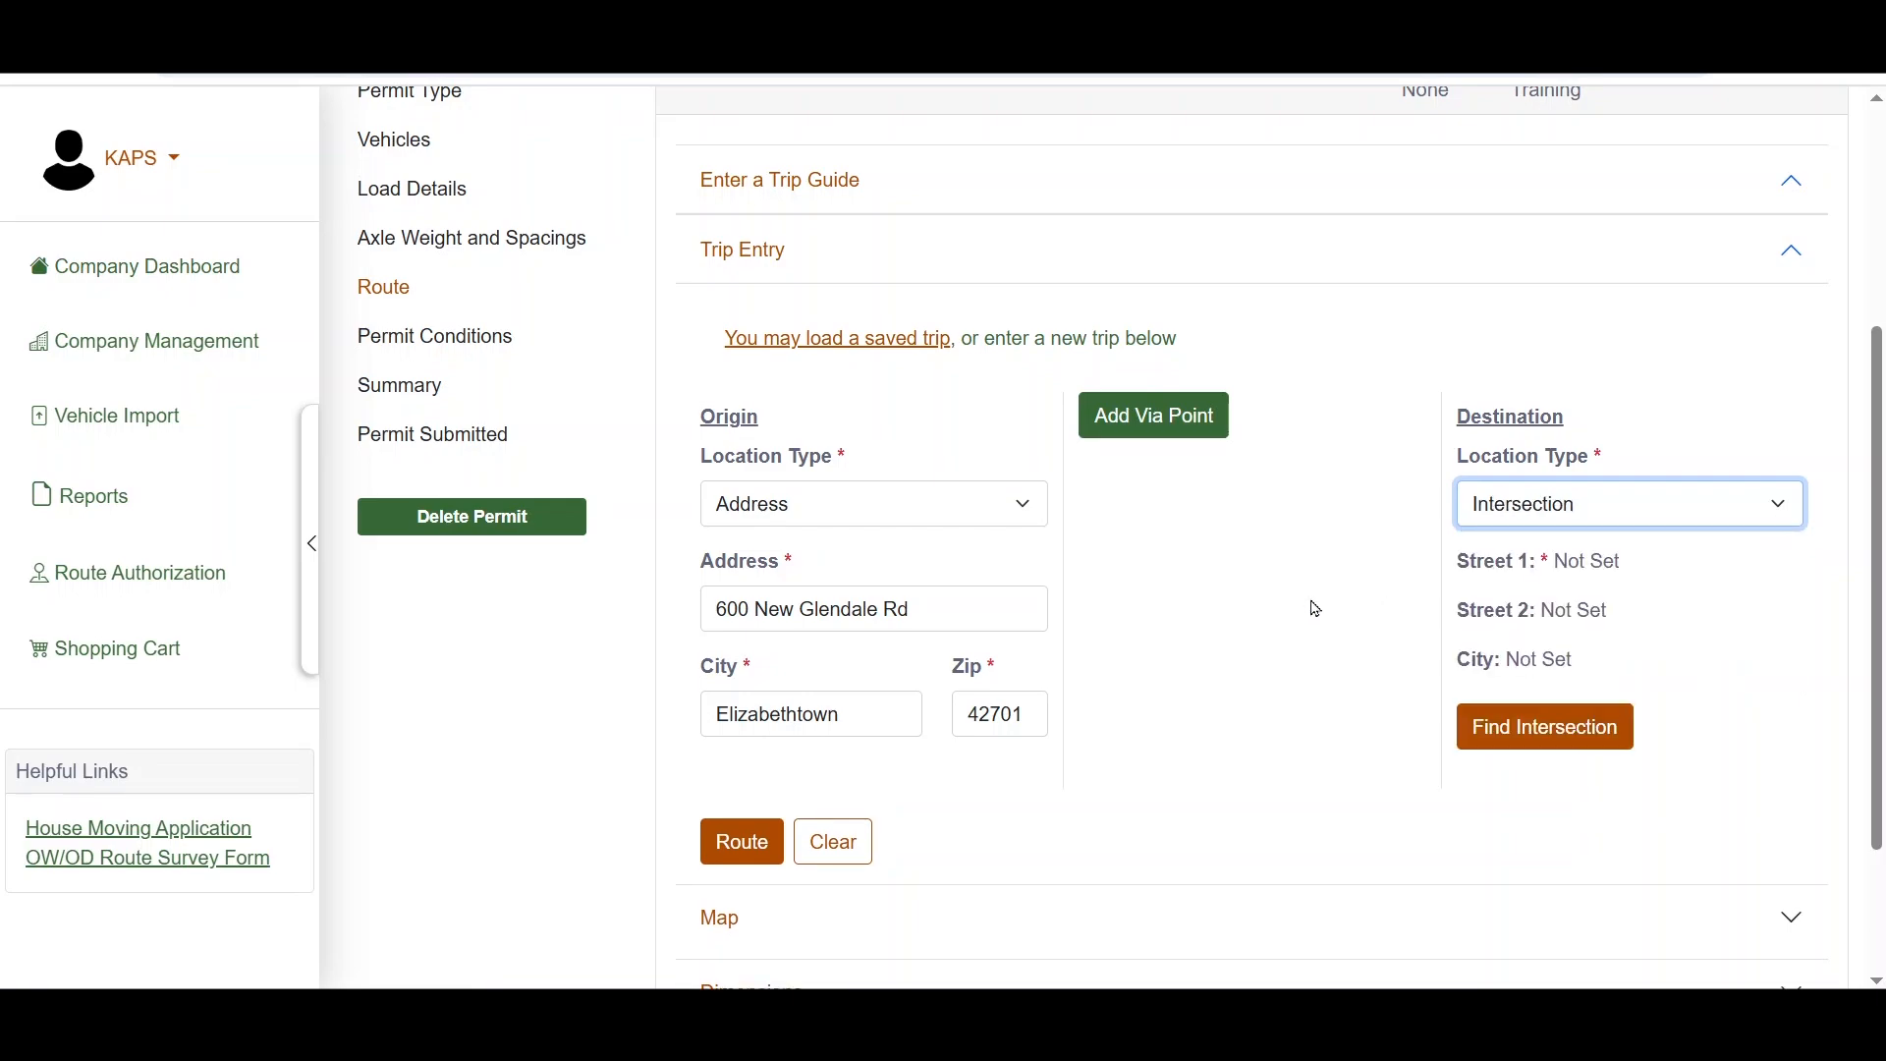
pyautogui.press('Tab')
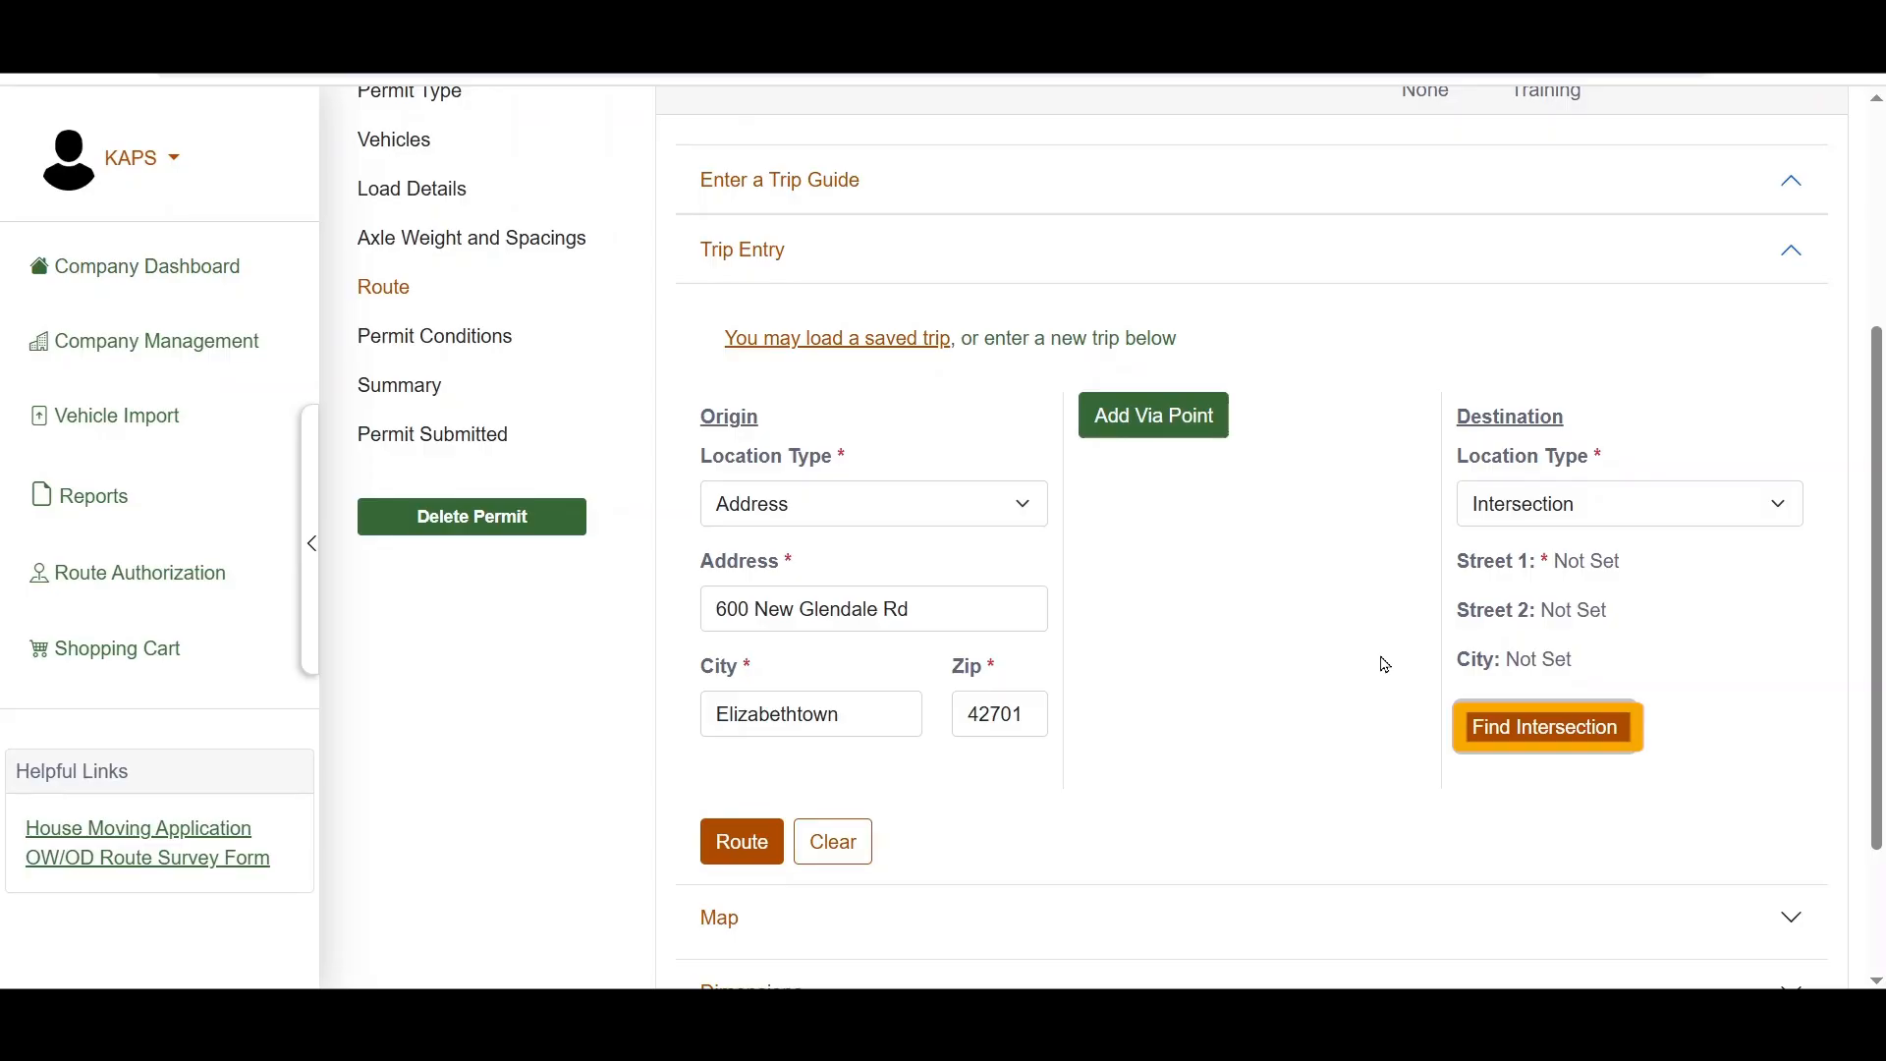
pyautogui.click(1494, 733)
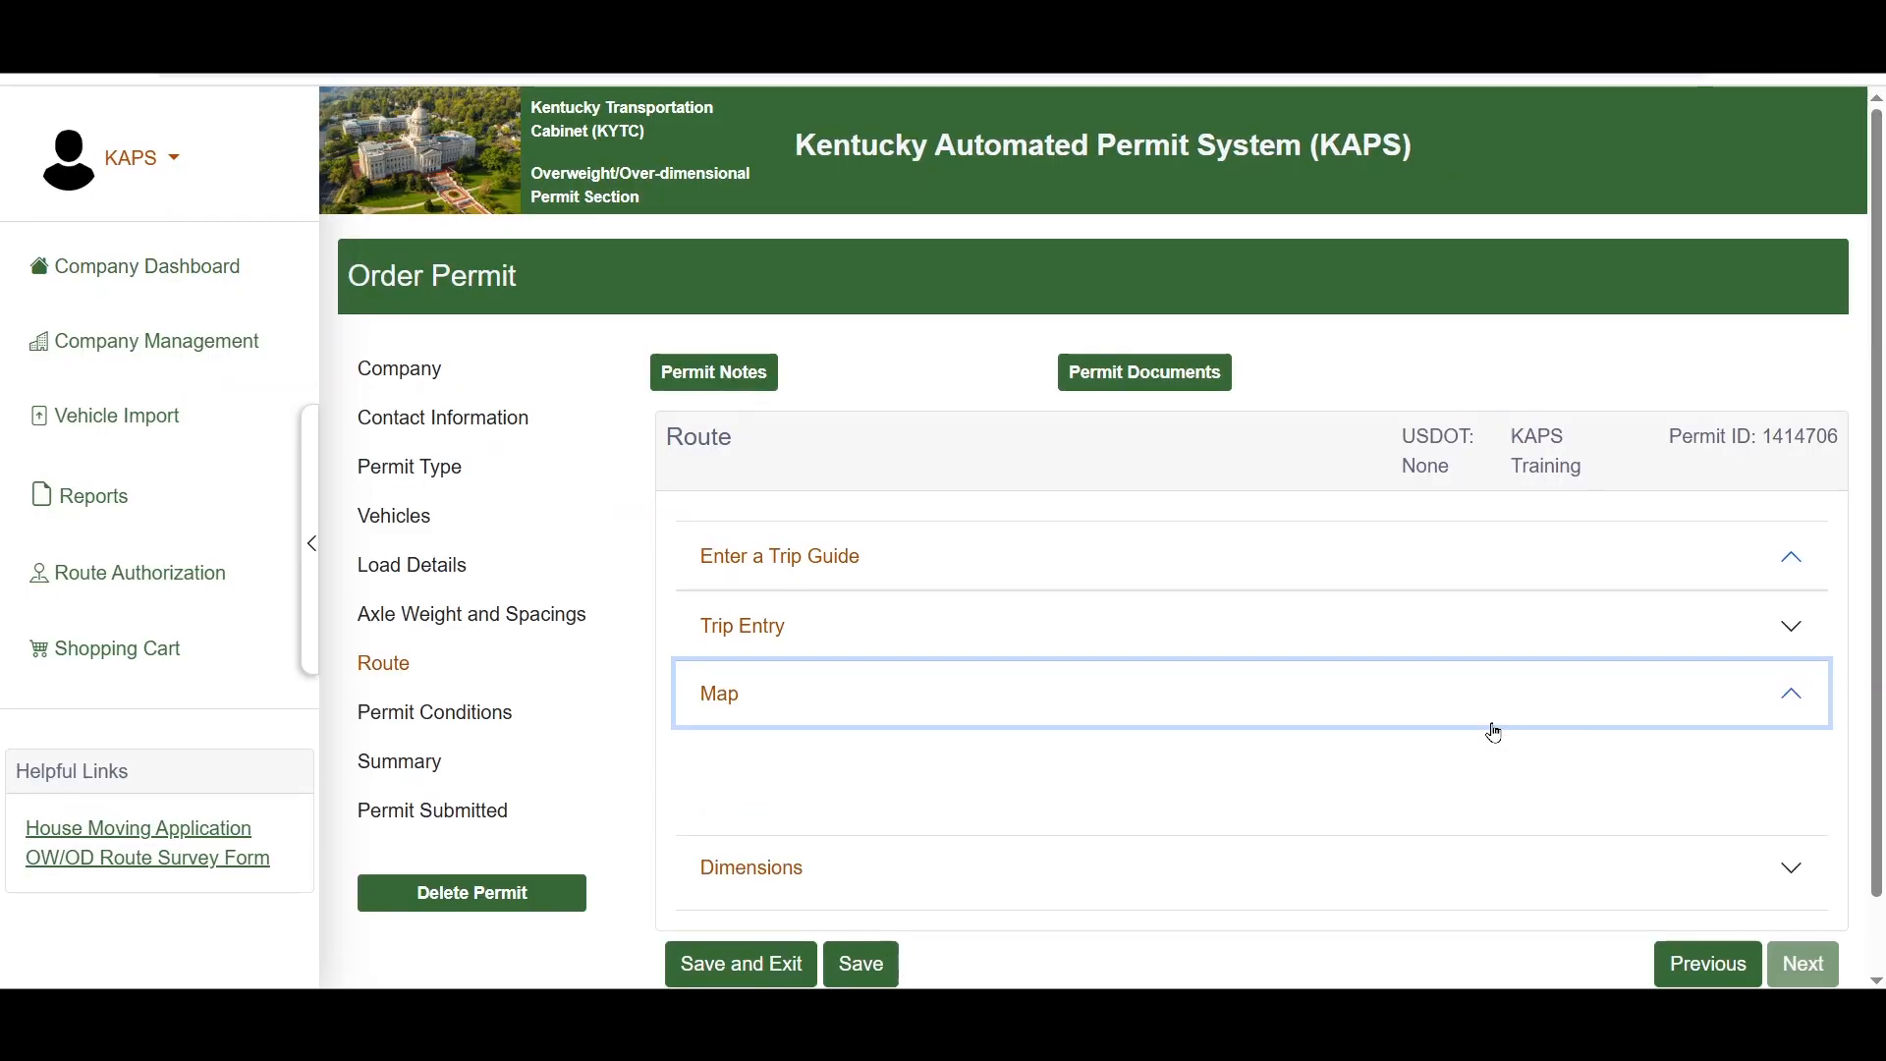
# Step: Enter Lexington as the city of the intersection and find it on the map
pyautogui.scroll(-4, 1370, 785)
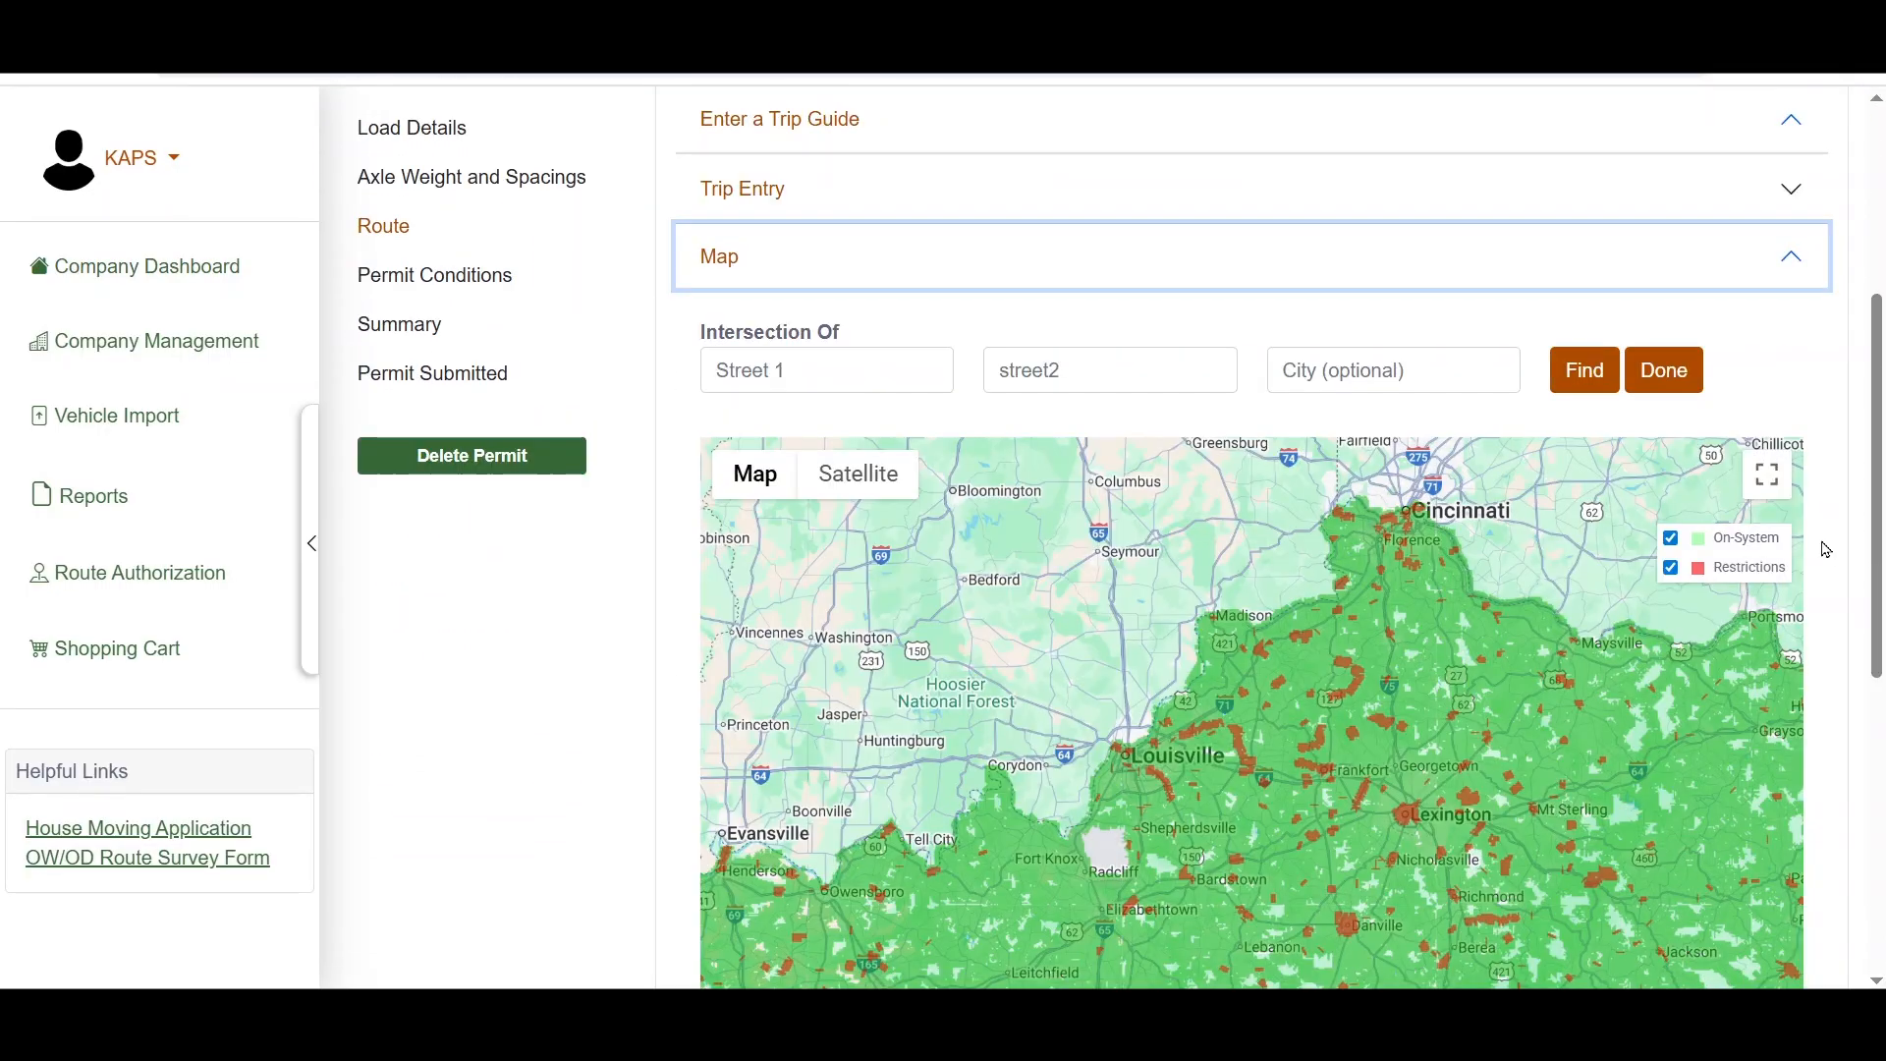
pyautogui.scroll(-2, 1824, 549)
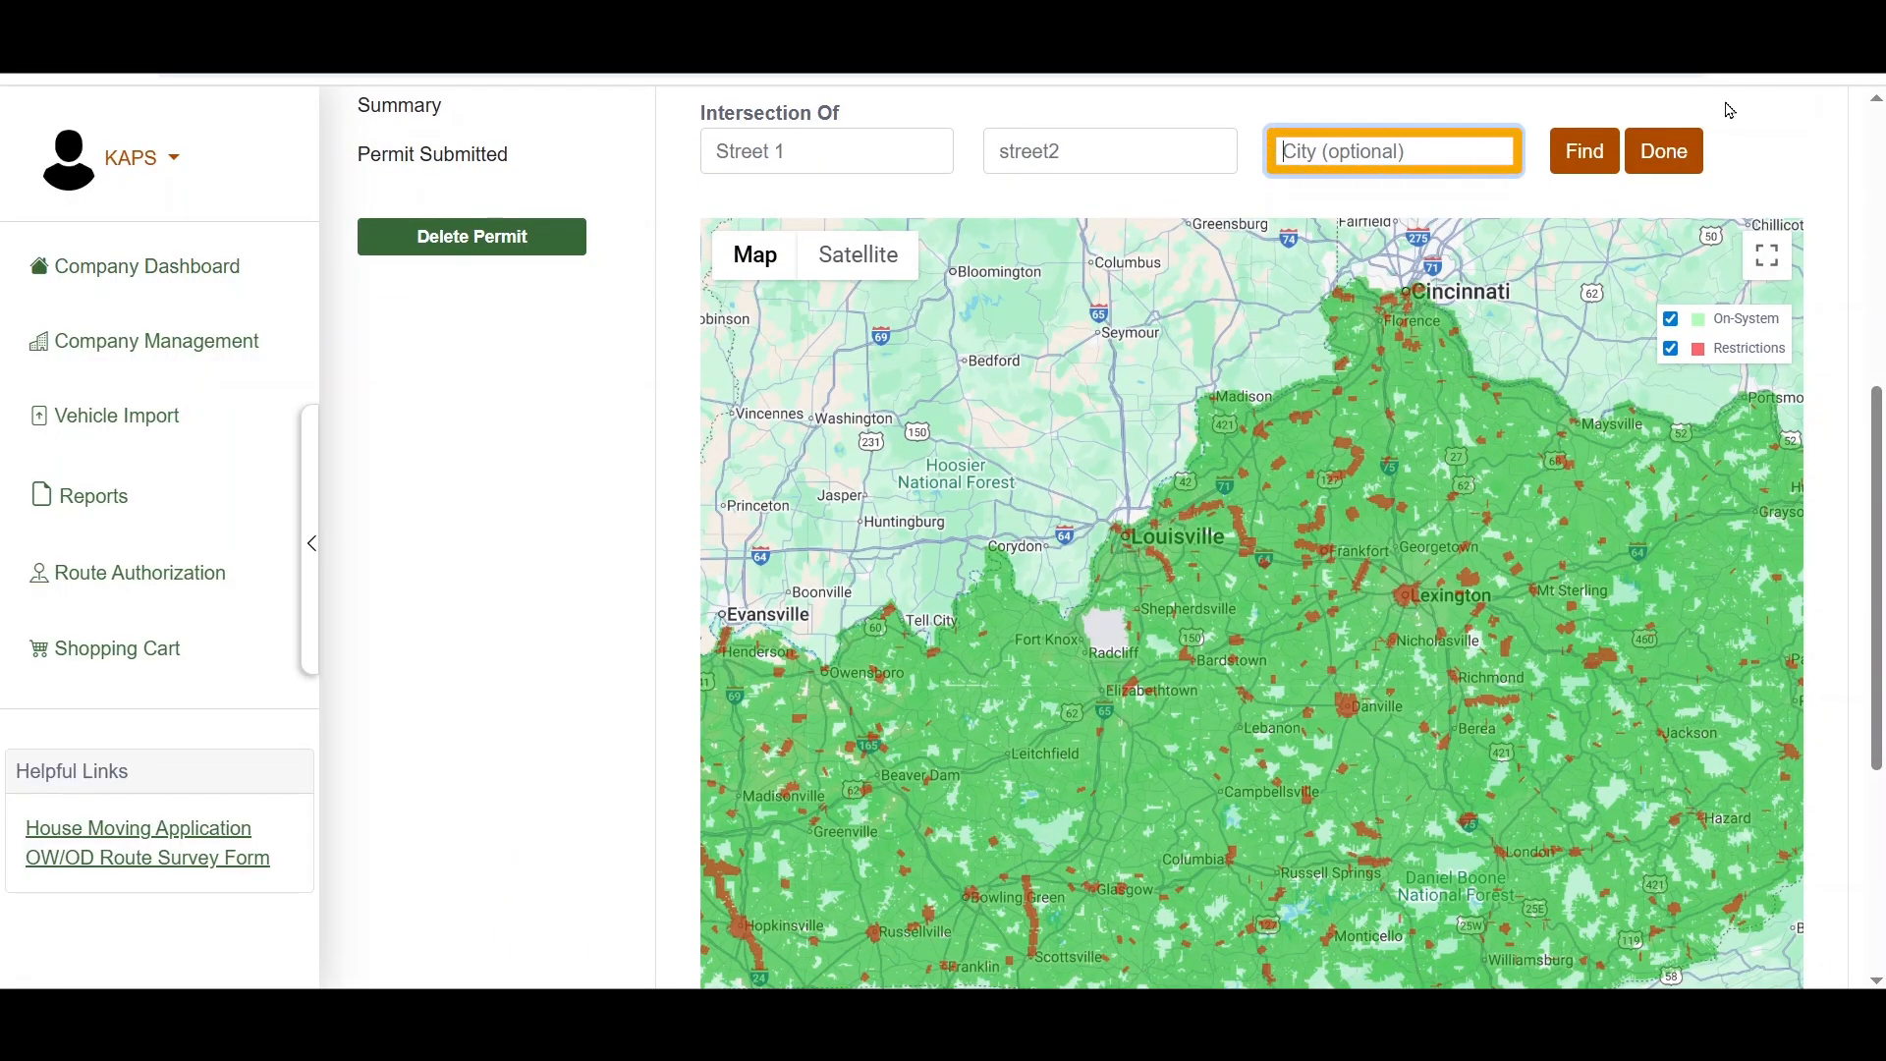
pyautogui.write('Lexington')
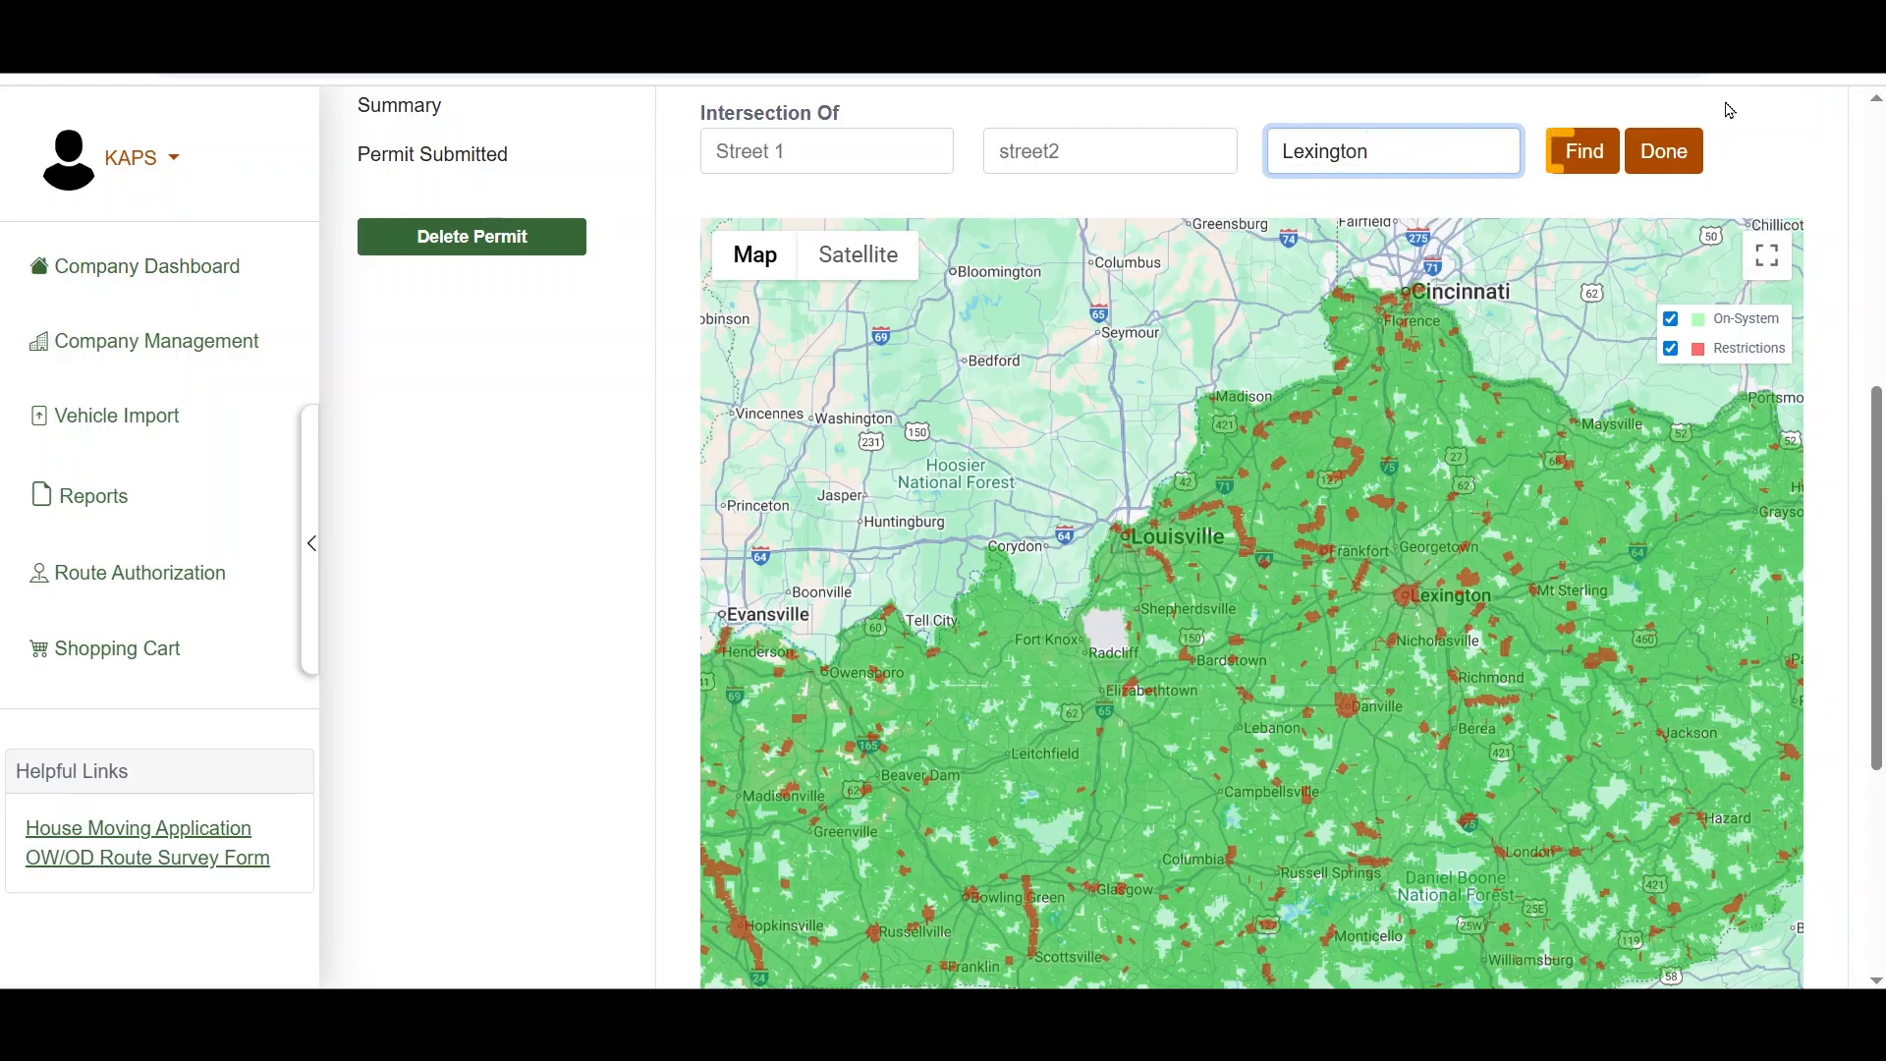
pyautogui.click(1576, 152)
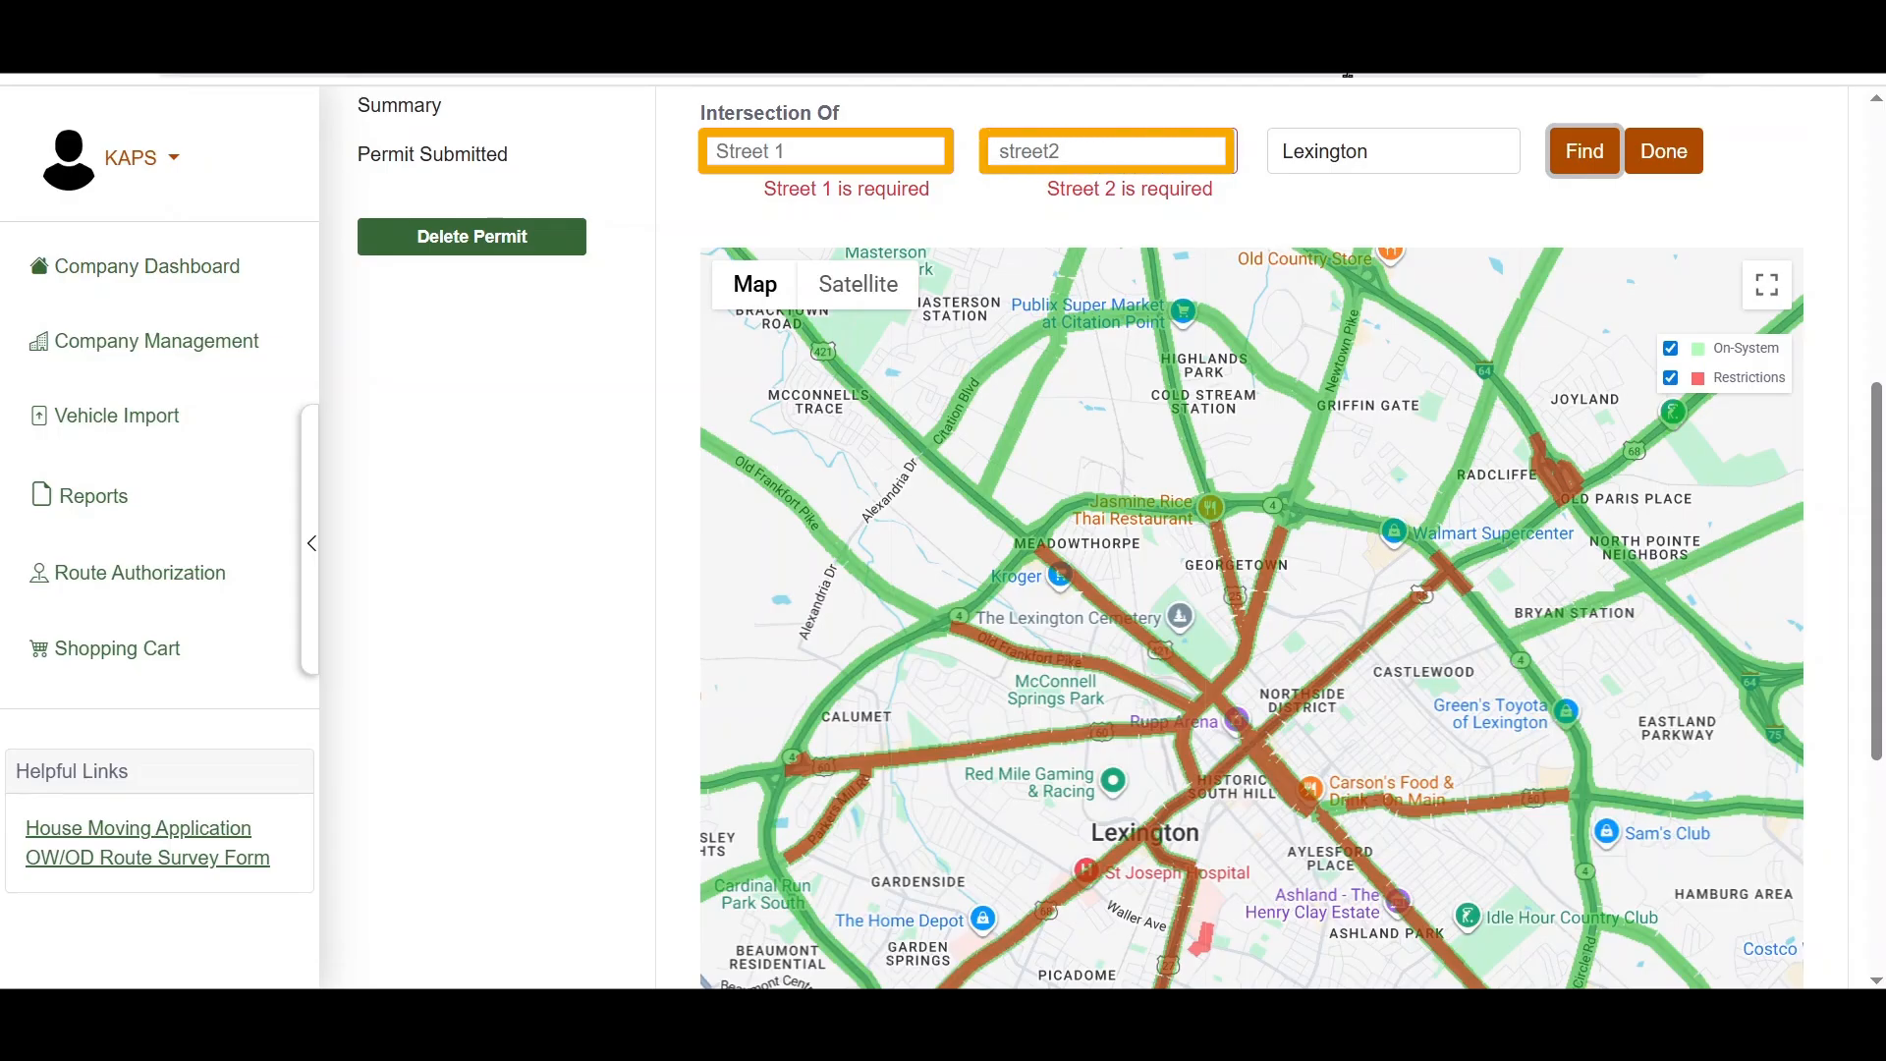
# Step: Search for the intersection of I-64 as Street 1 and I-75 as Street 2
pyautogui.click(881, 155)
pyautogui.write('I-64')
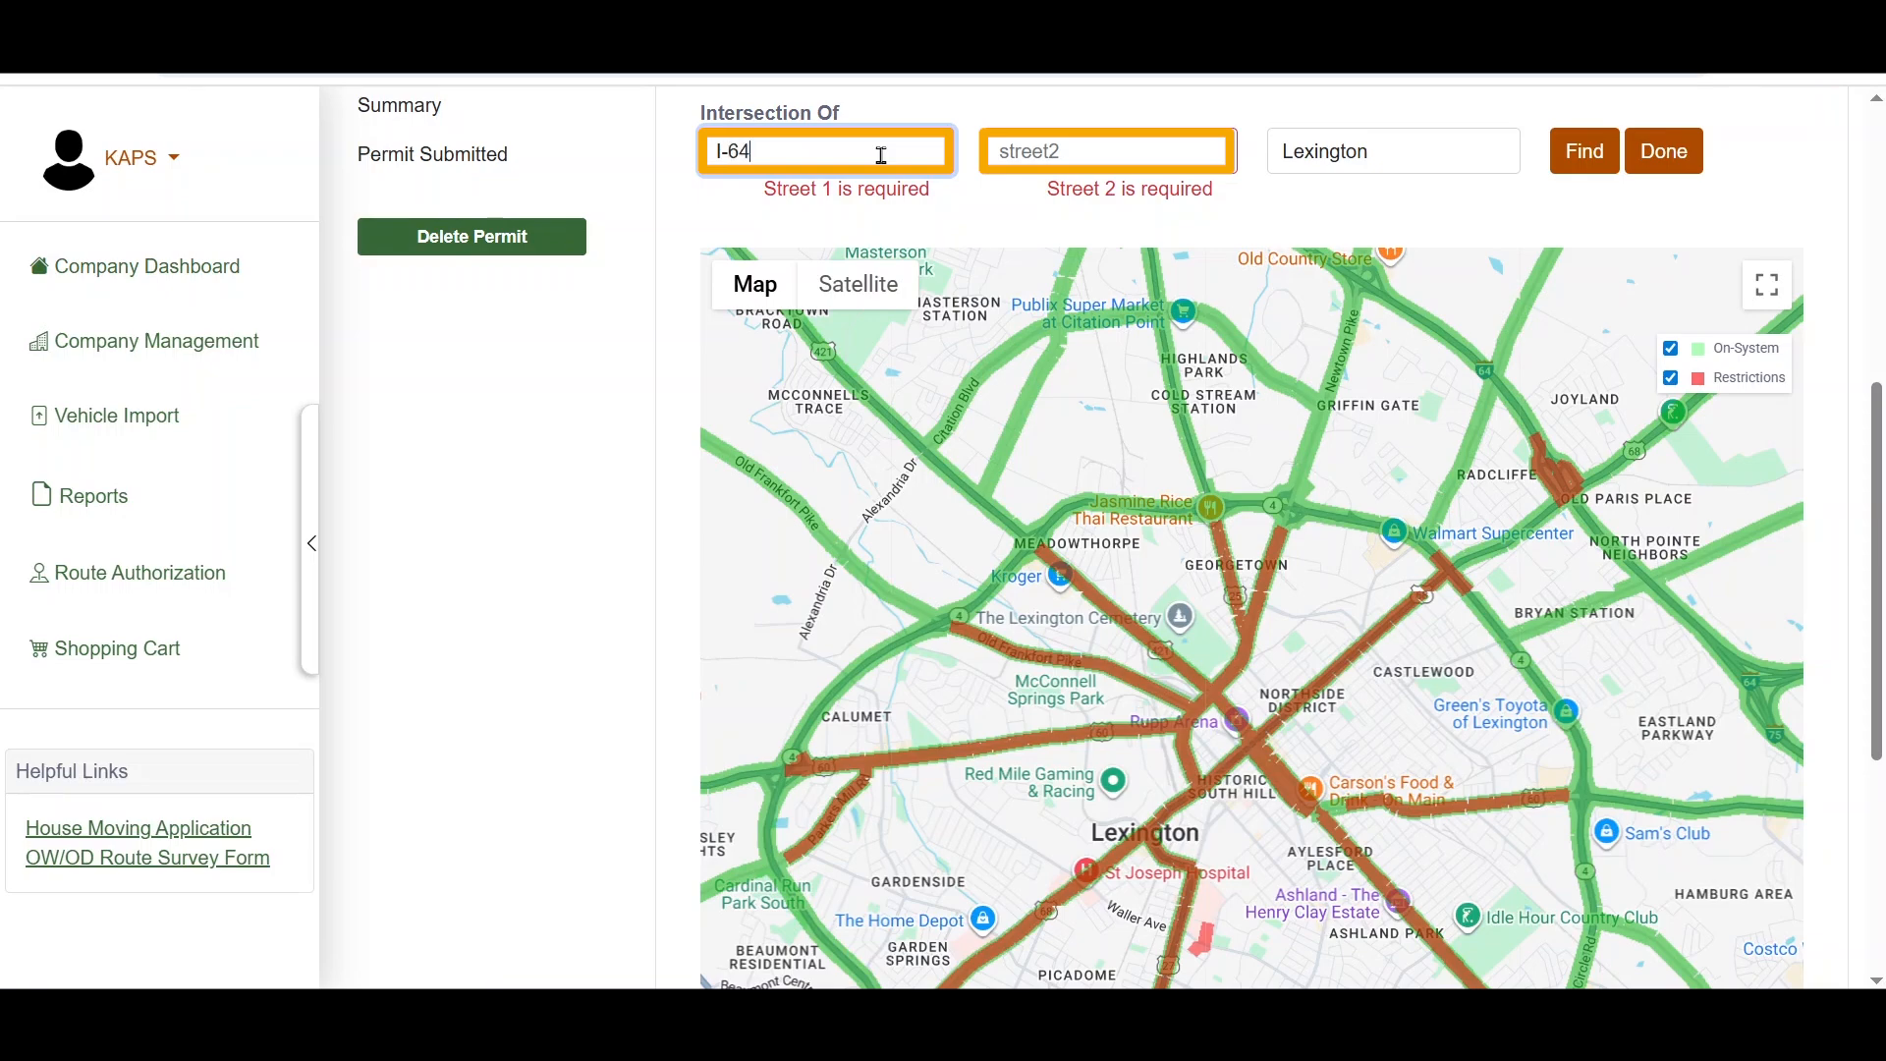
pyautogui.press('Tab')
pyautogui.write('I-75')
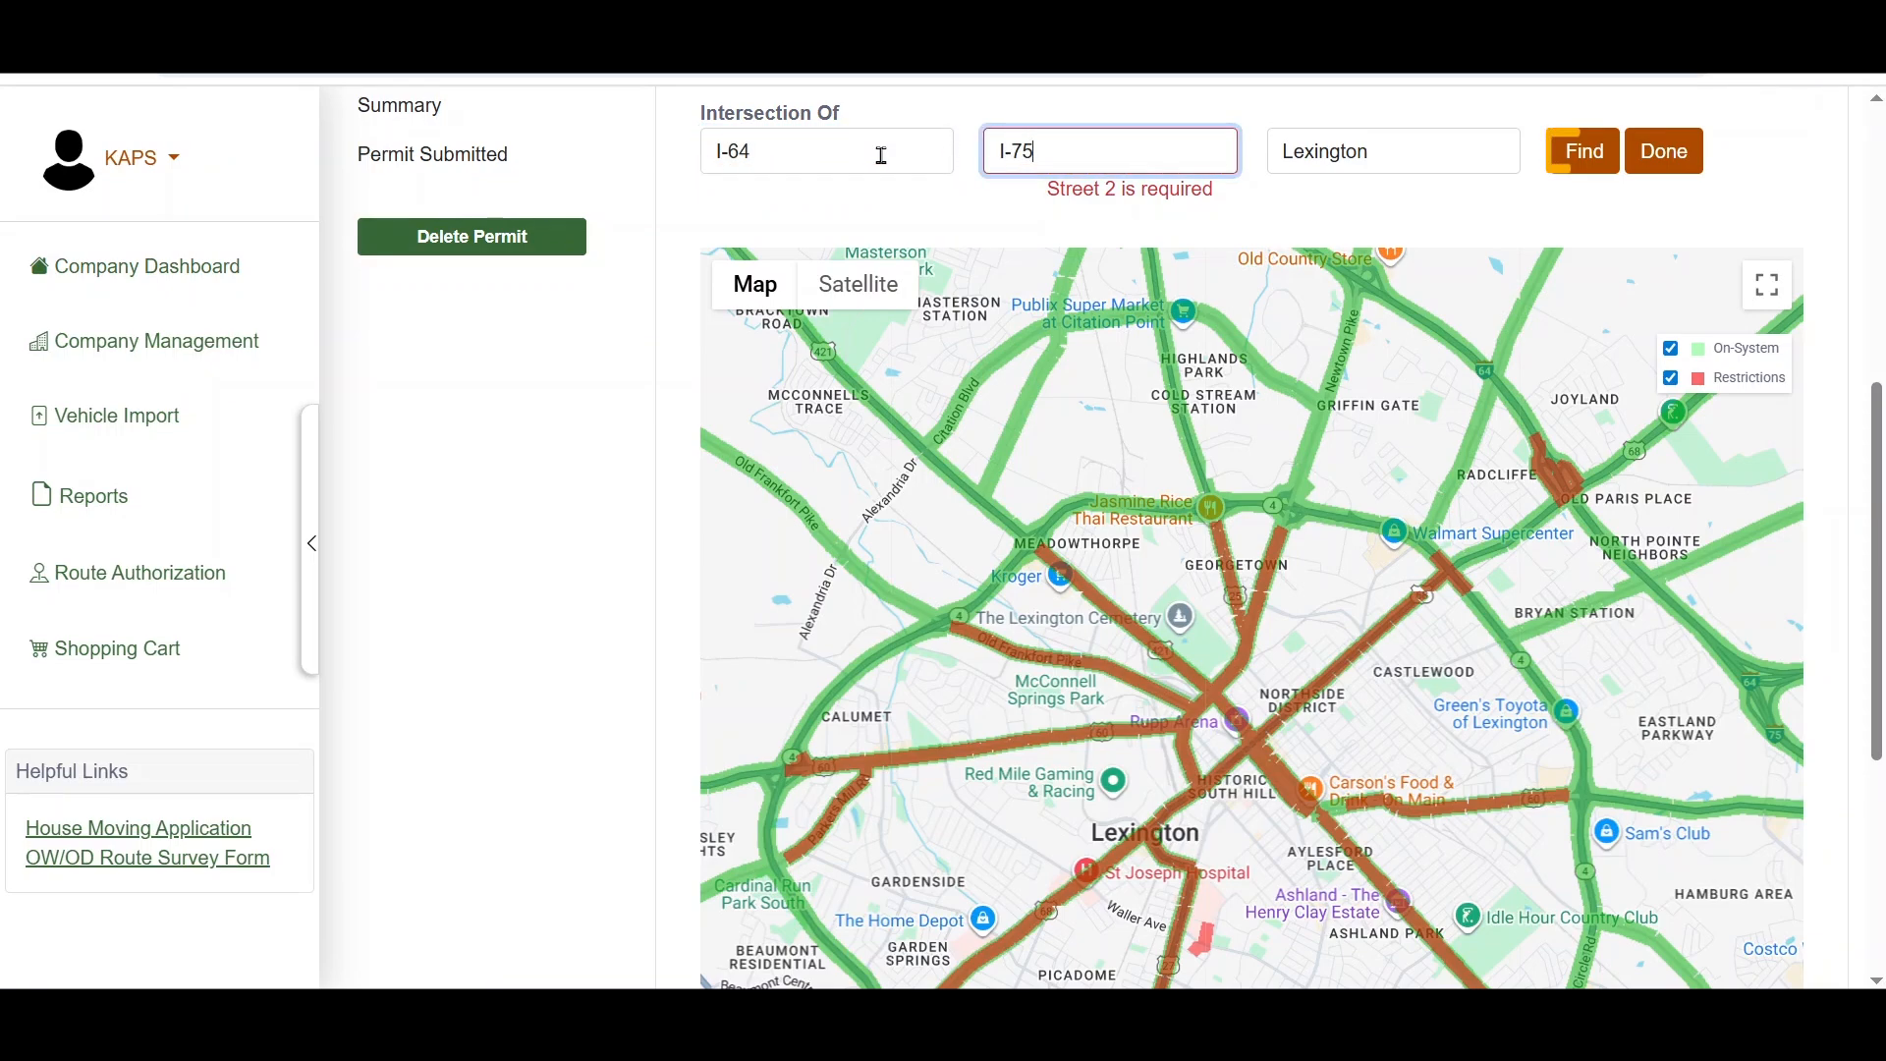
pyautogui.click(1568, 152)
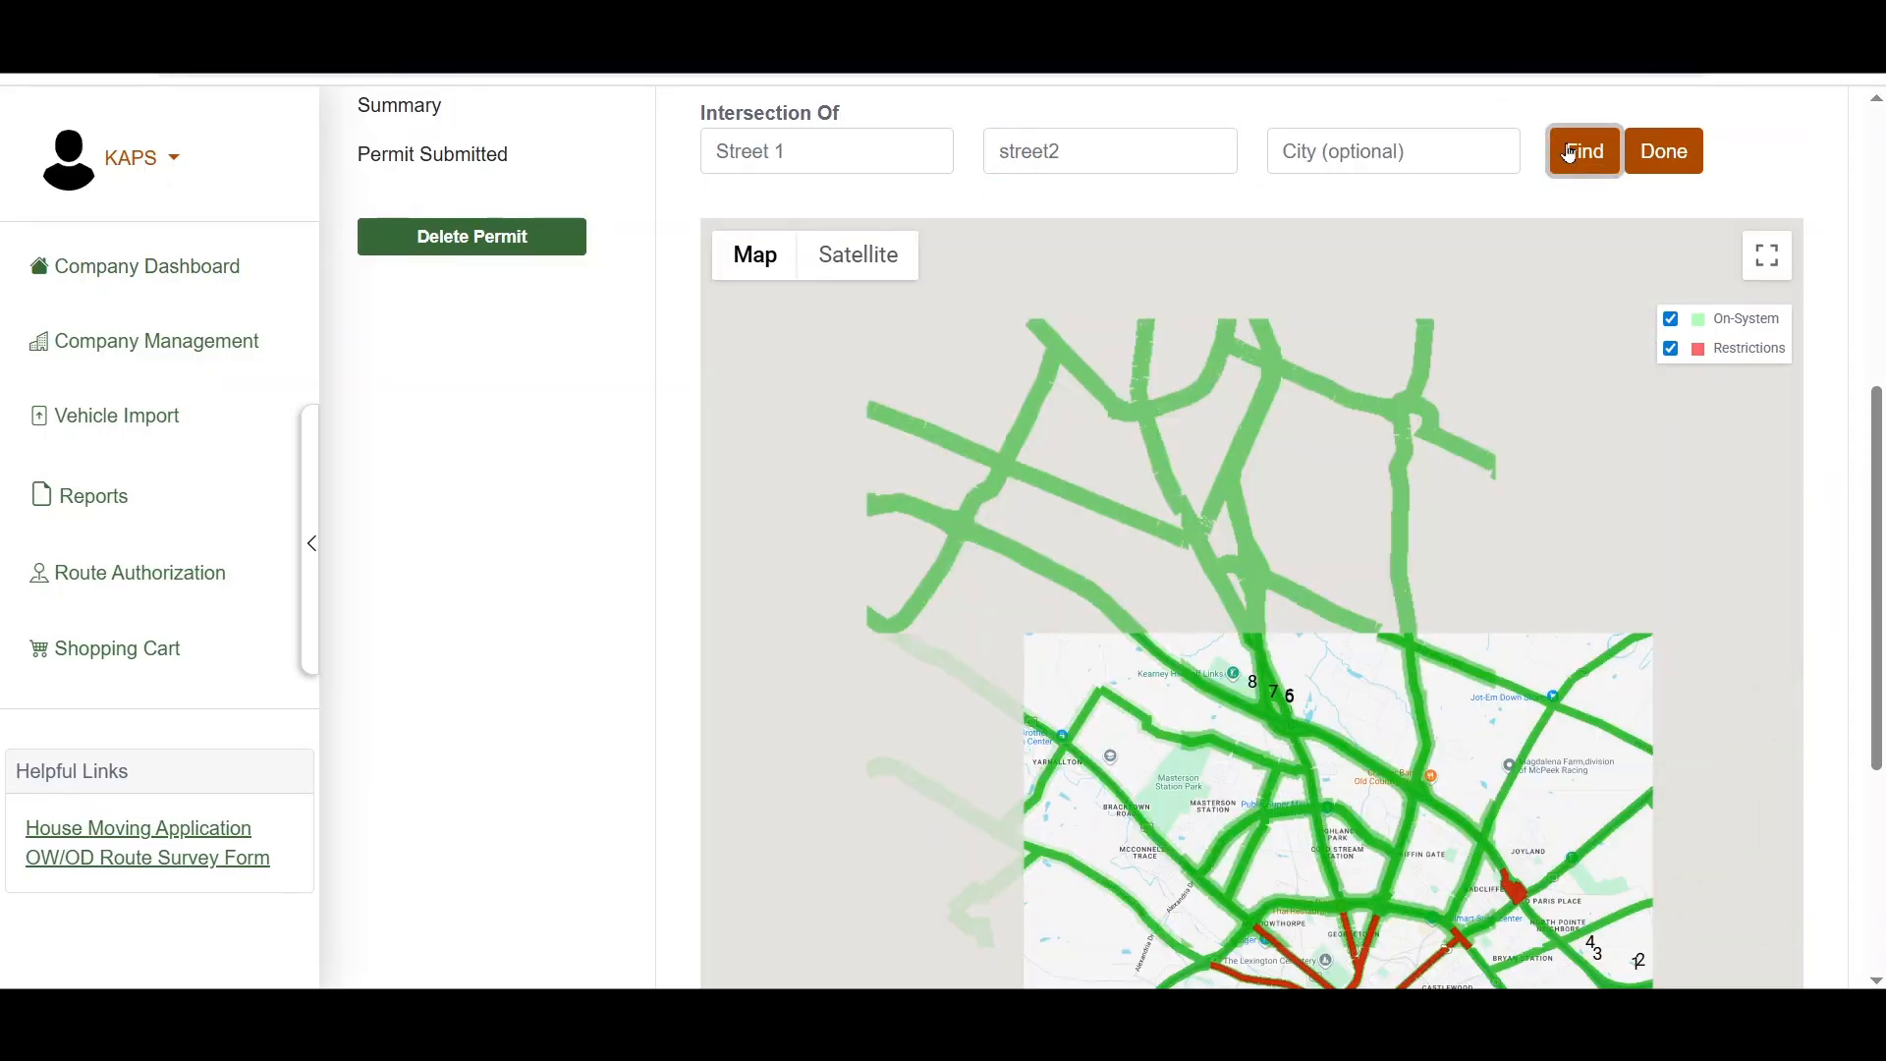
# Step: Choose marker 2 on I-64, just east of the I-75 interchange, as the destination and finish the map selection
pyautogui.moveTo(1500, 756); pyautogui.dragTo(1241, 415)
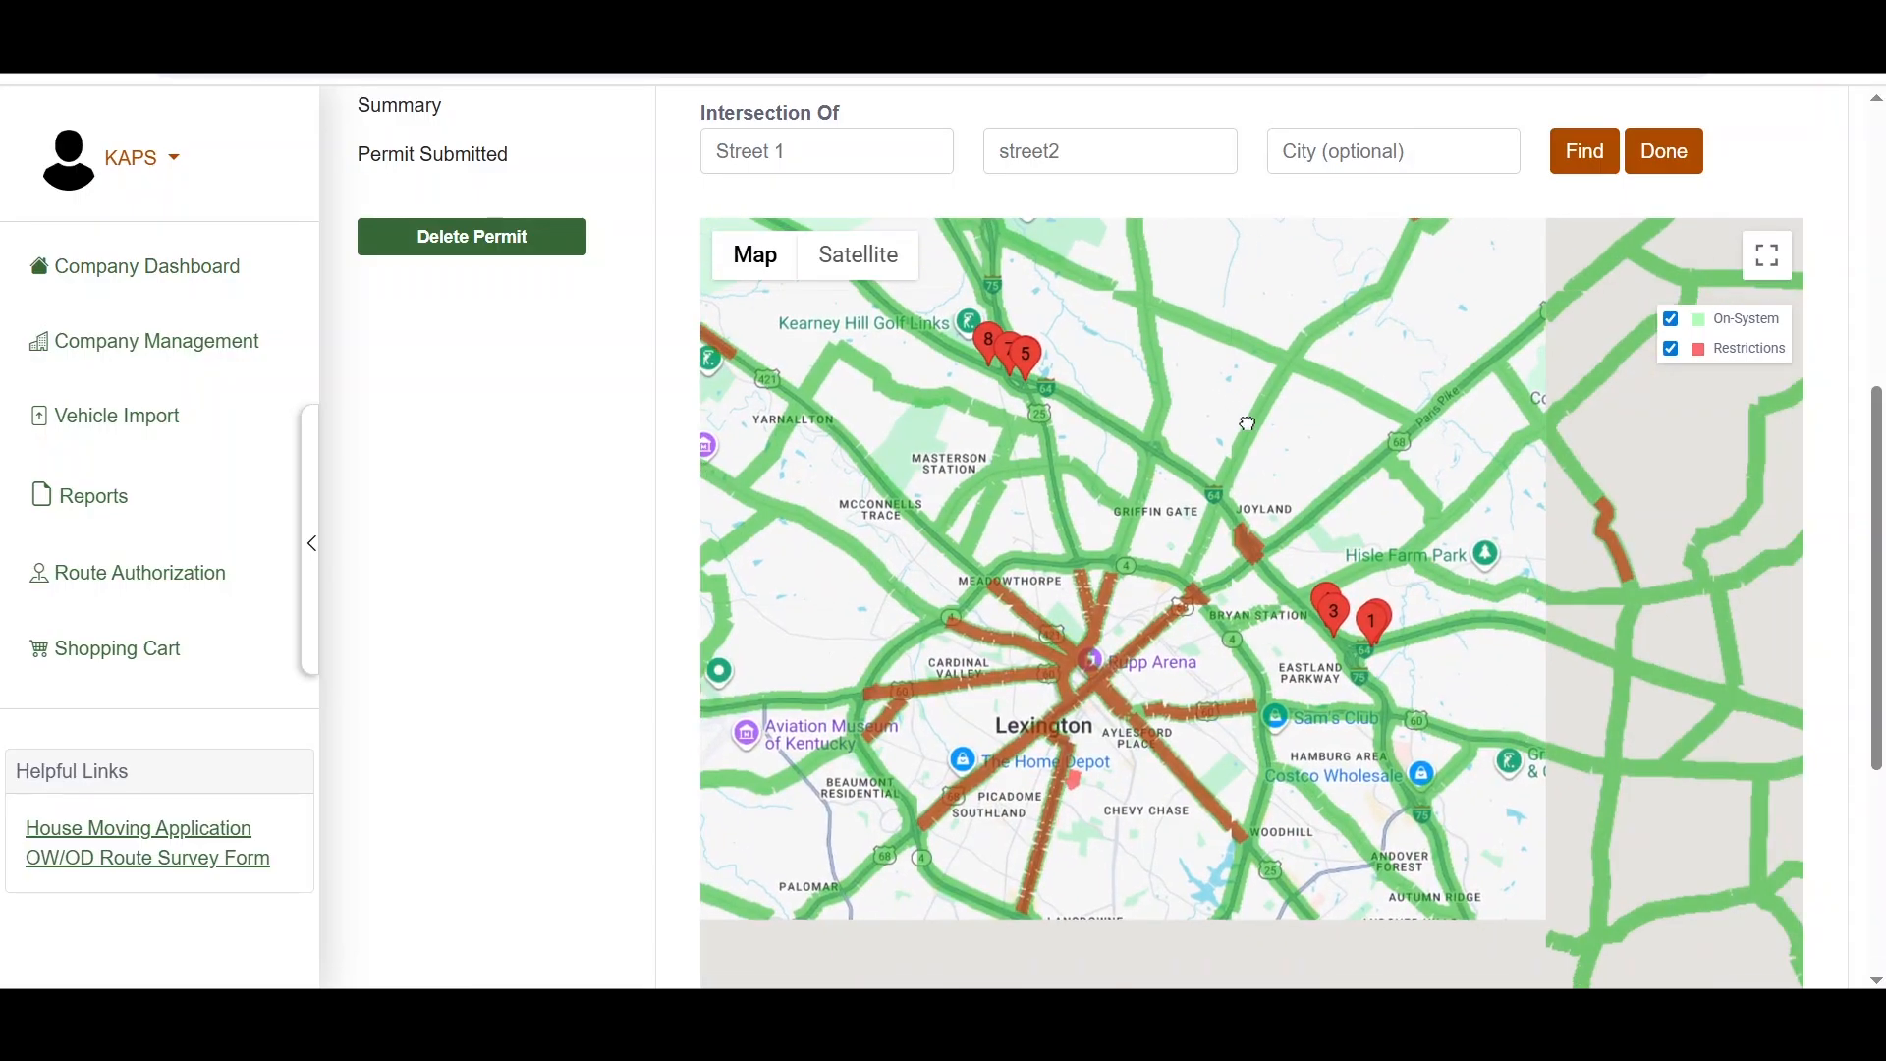
pyautogui.scroll(-2, 1429, 686)
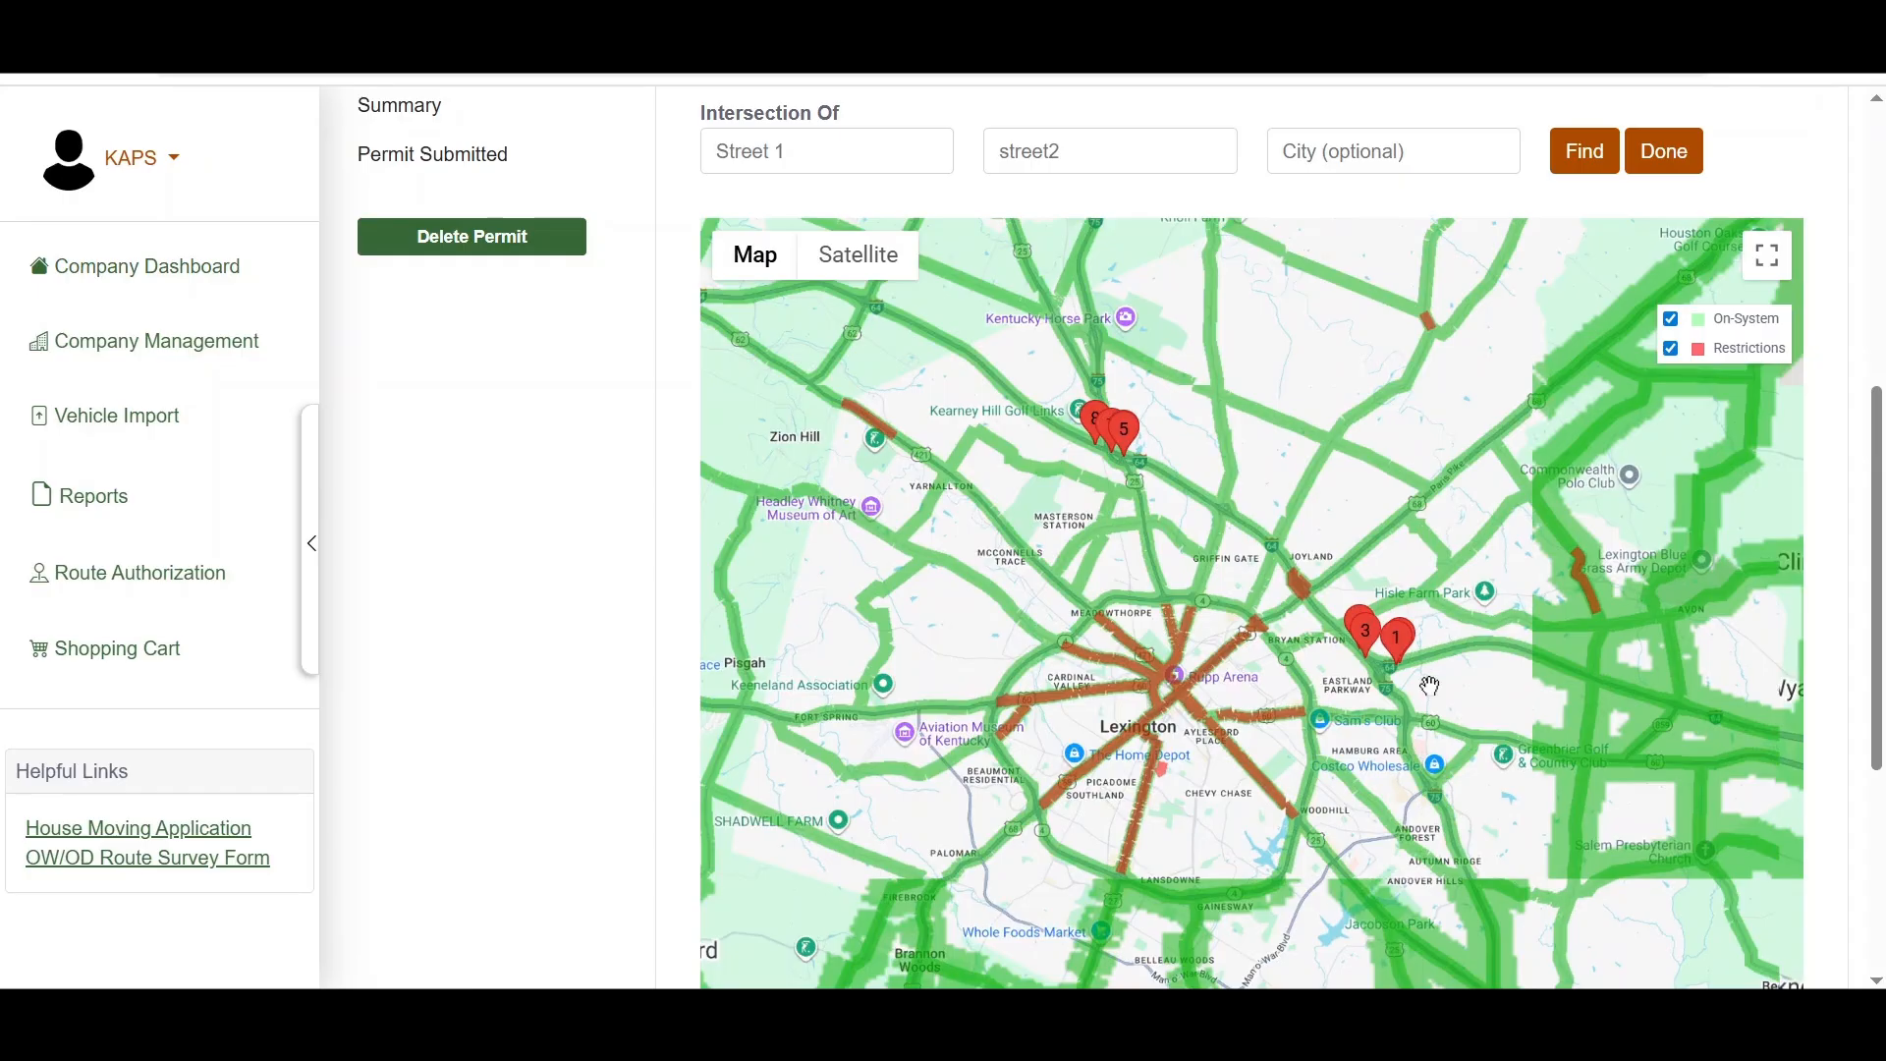
pyautogui.scroll(3, 1429, 686)
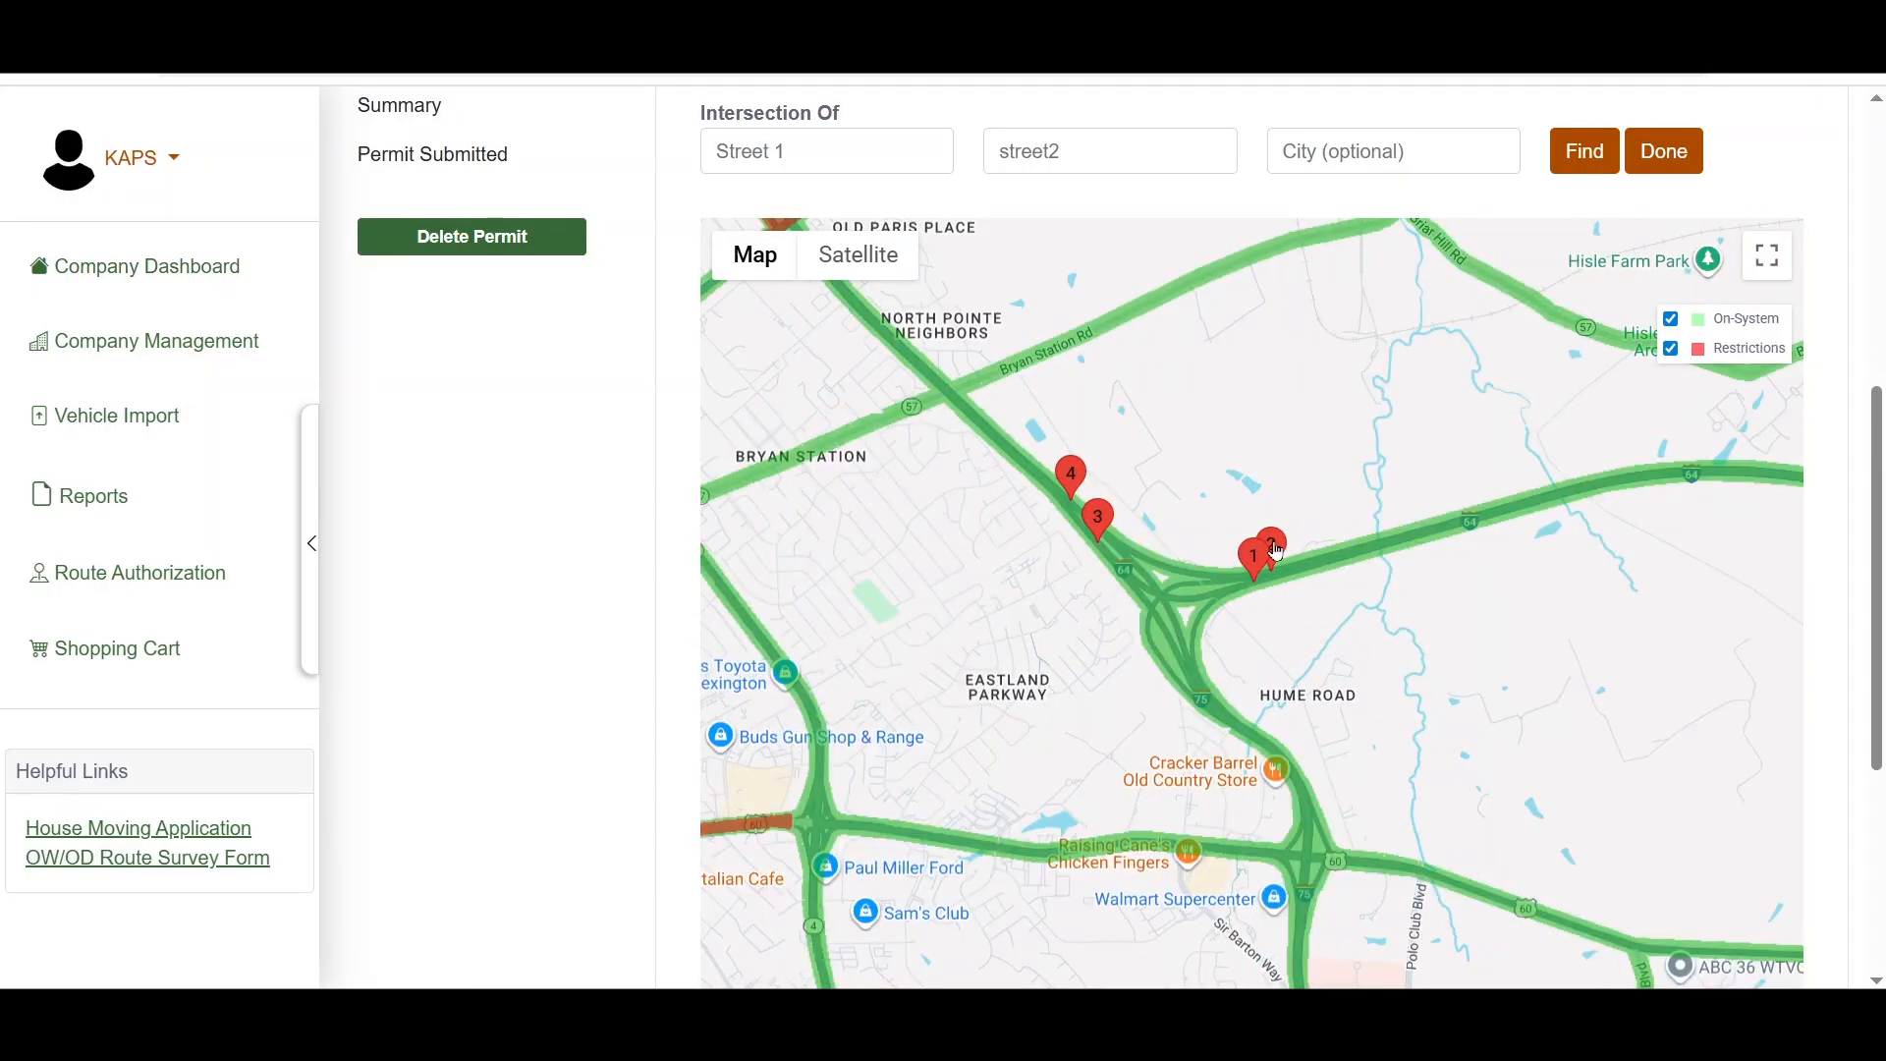
pyautogui.click(1274, 551)
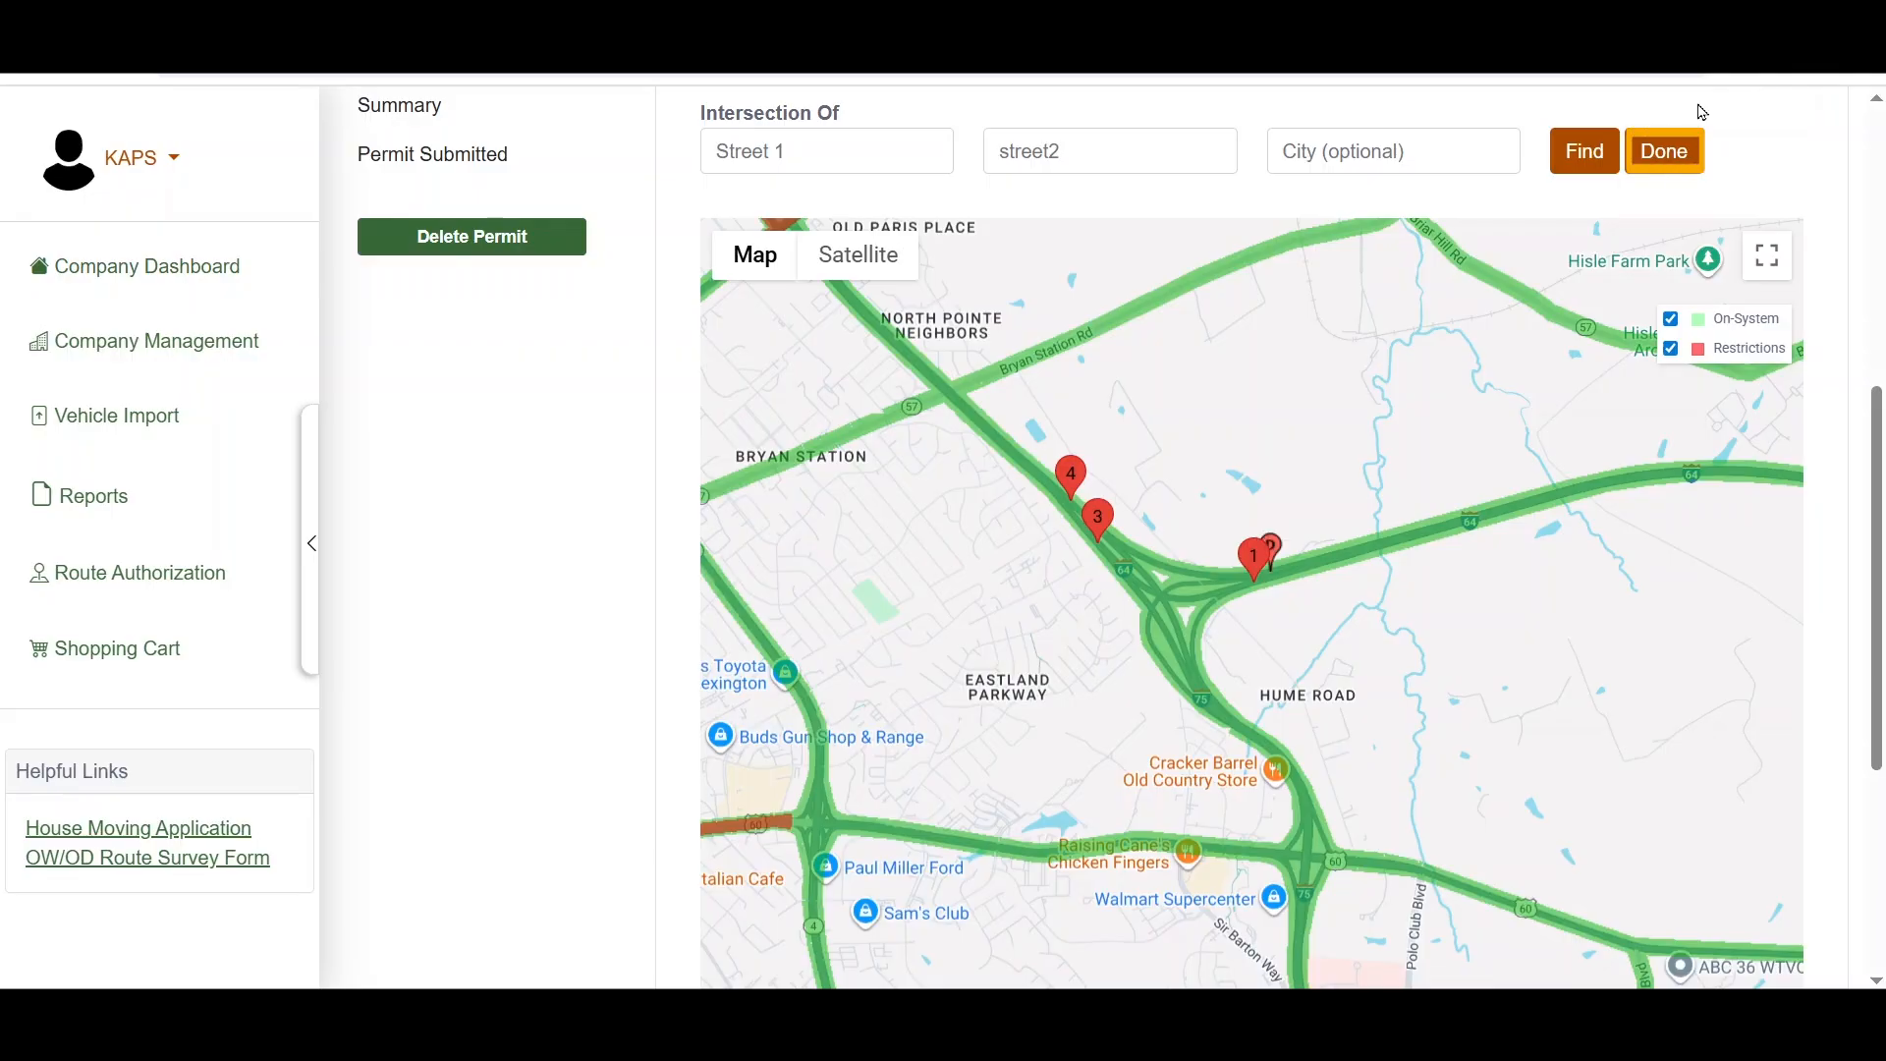
pyautogui.click(1679, 149)
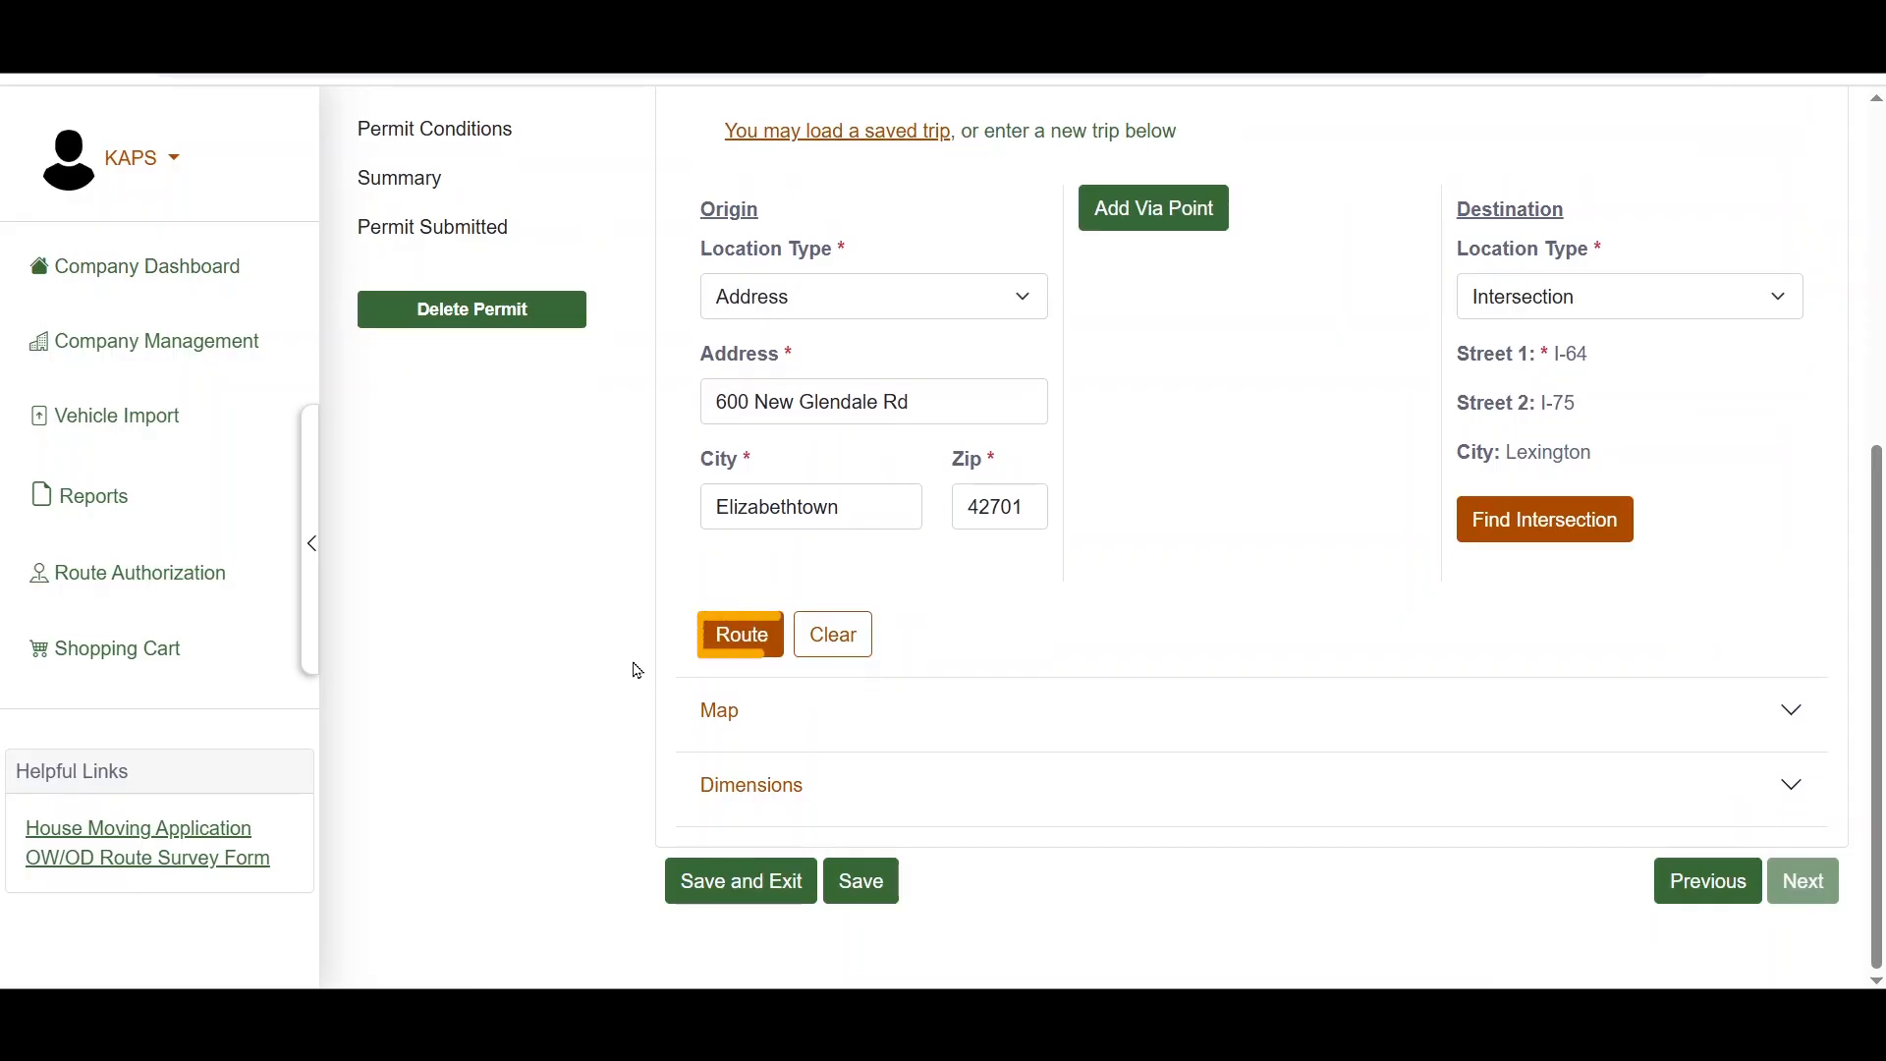
# Step: Try to route the trip and review the validation messages for origin and destination
pyautogui.click(709, 650)
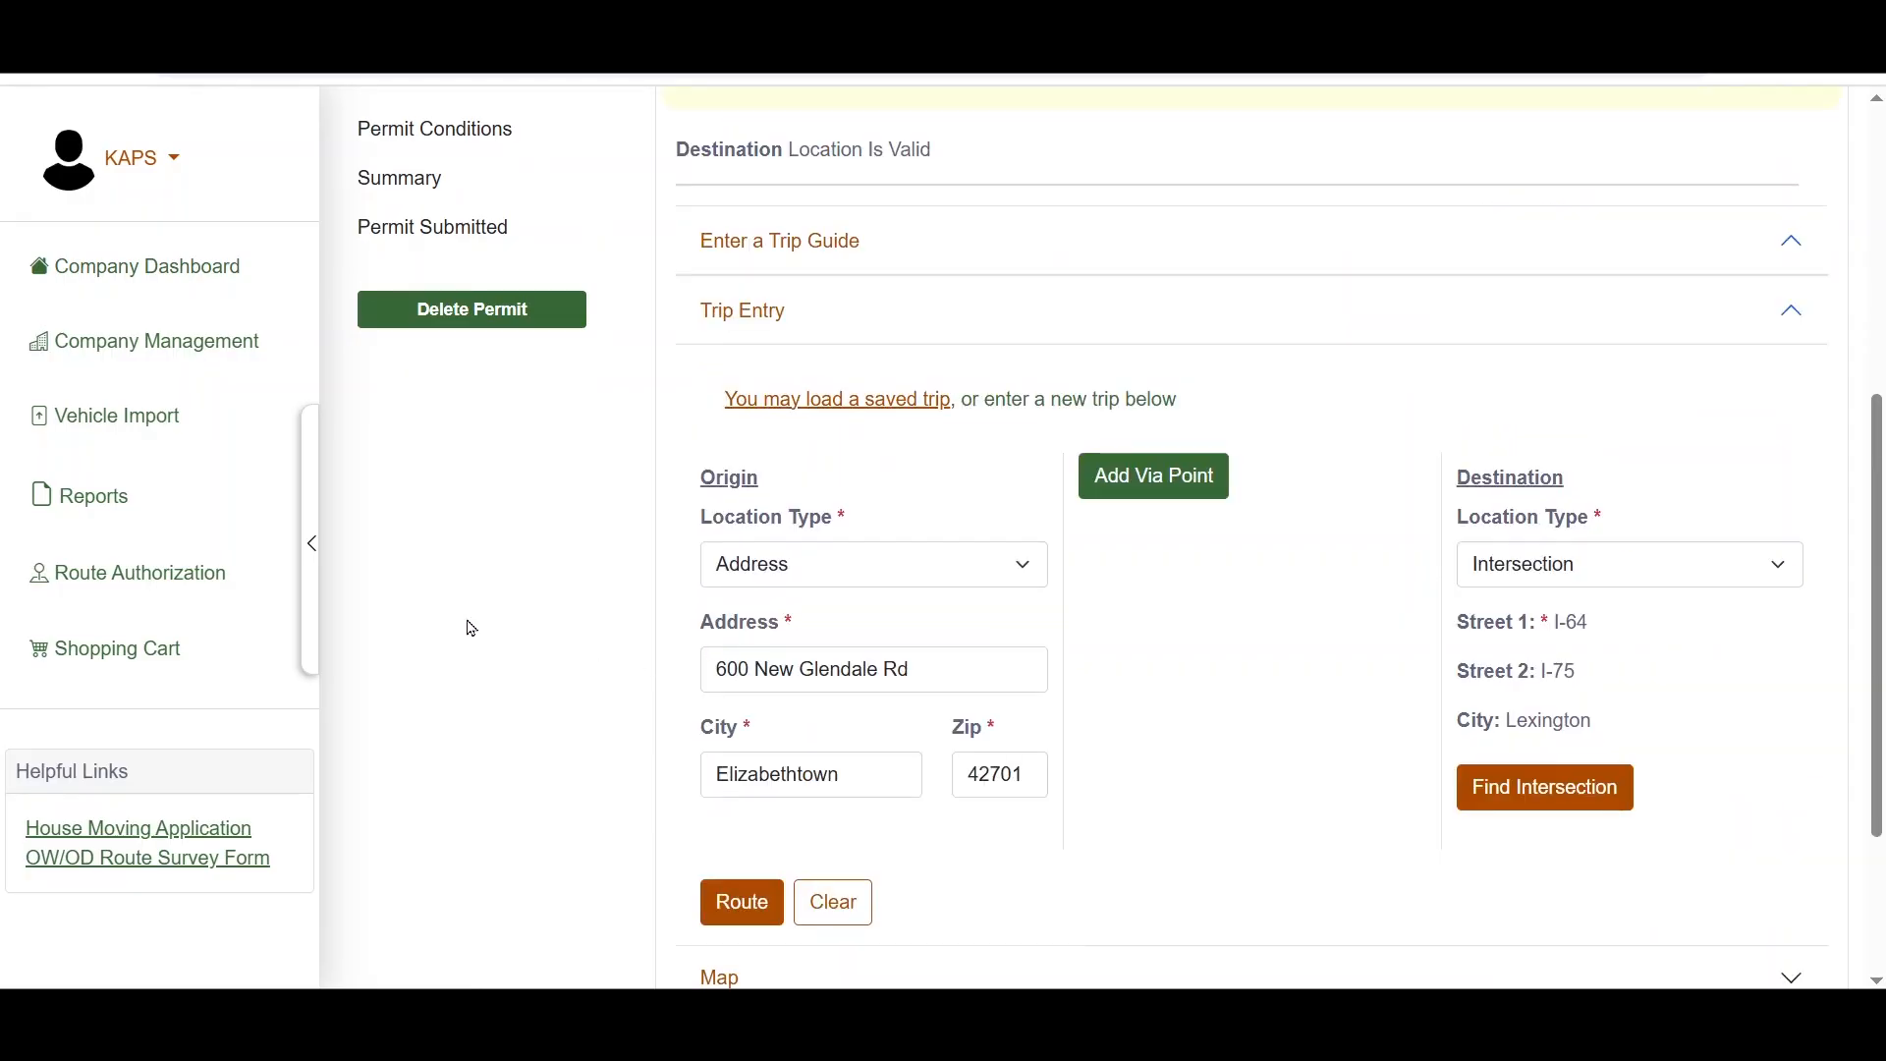
pyautogui.scroll(3, 1283, 448)
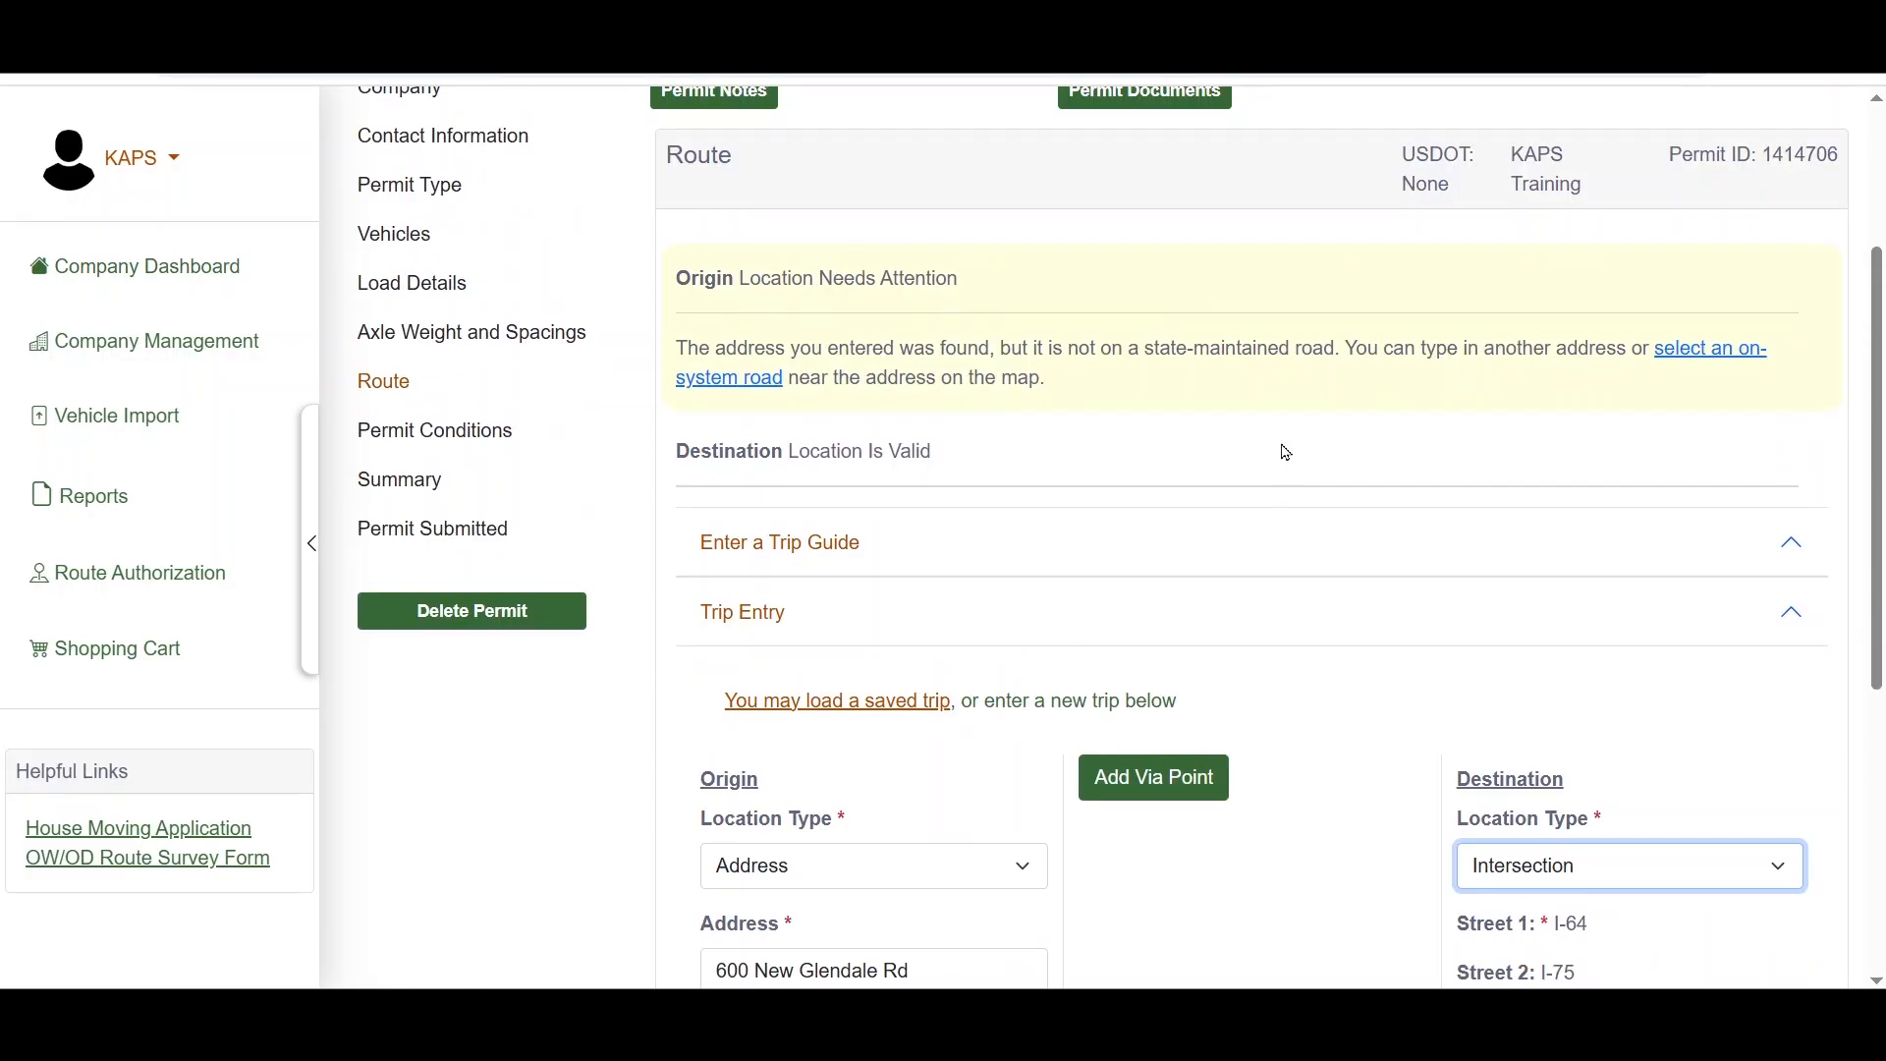
pyautogui.click(1284, 448)
pyautogui.scroll(1, 1561, 412)
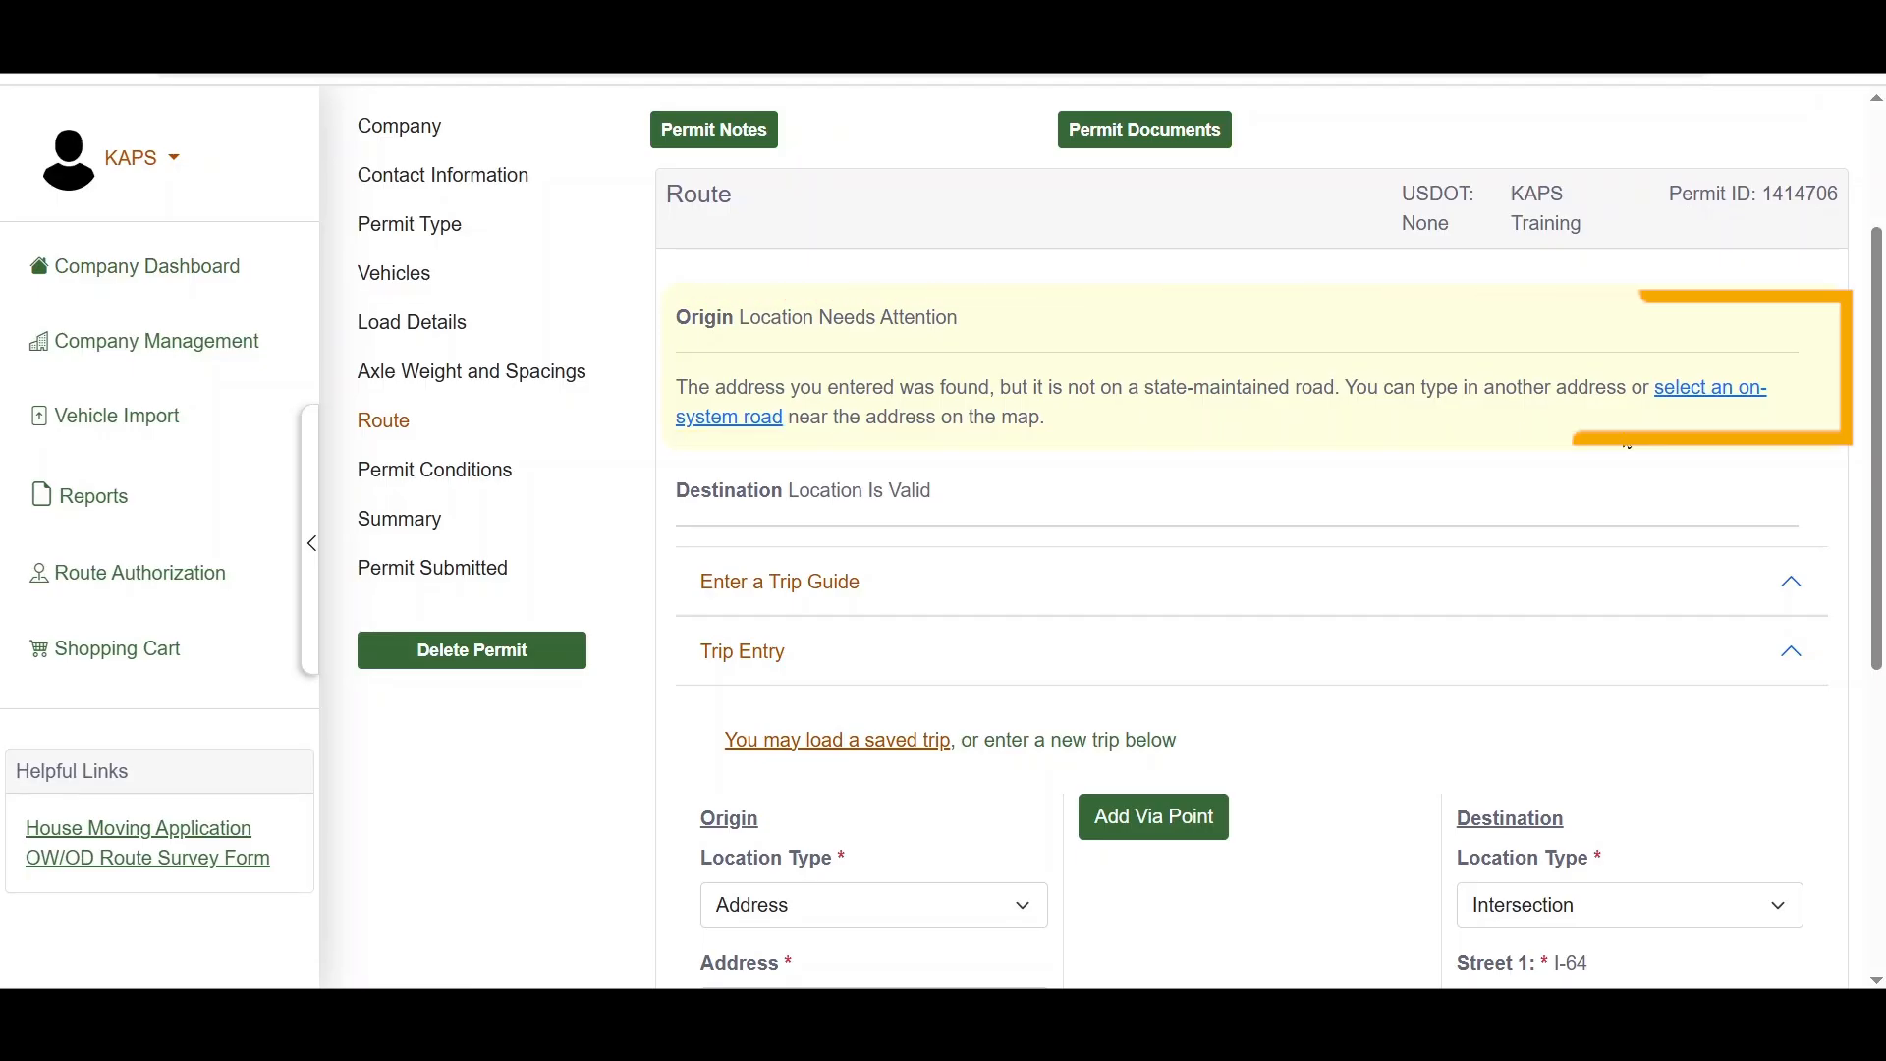
# Step: Select an entry point for the origin on the on-system road just northwest of the origin marker on the map
pyautogui.click(1683, 391)
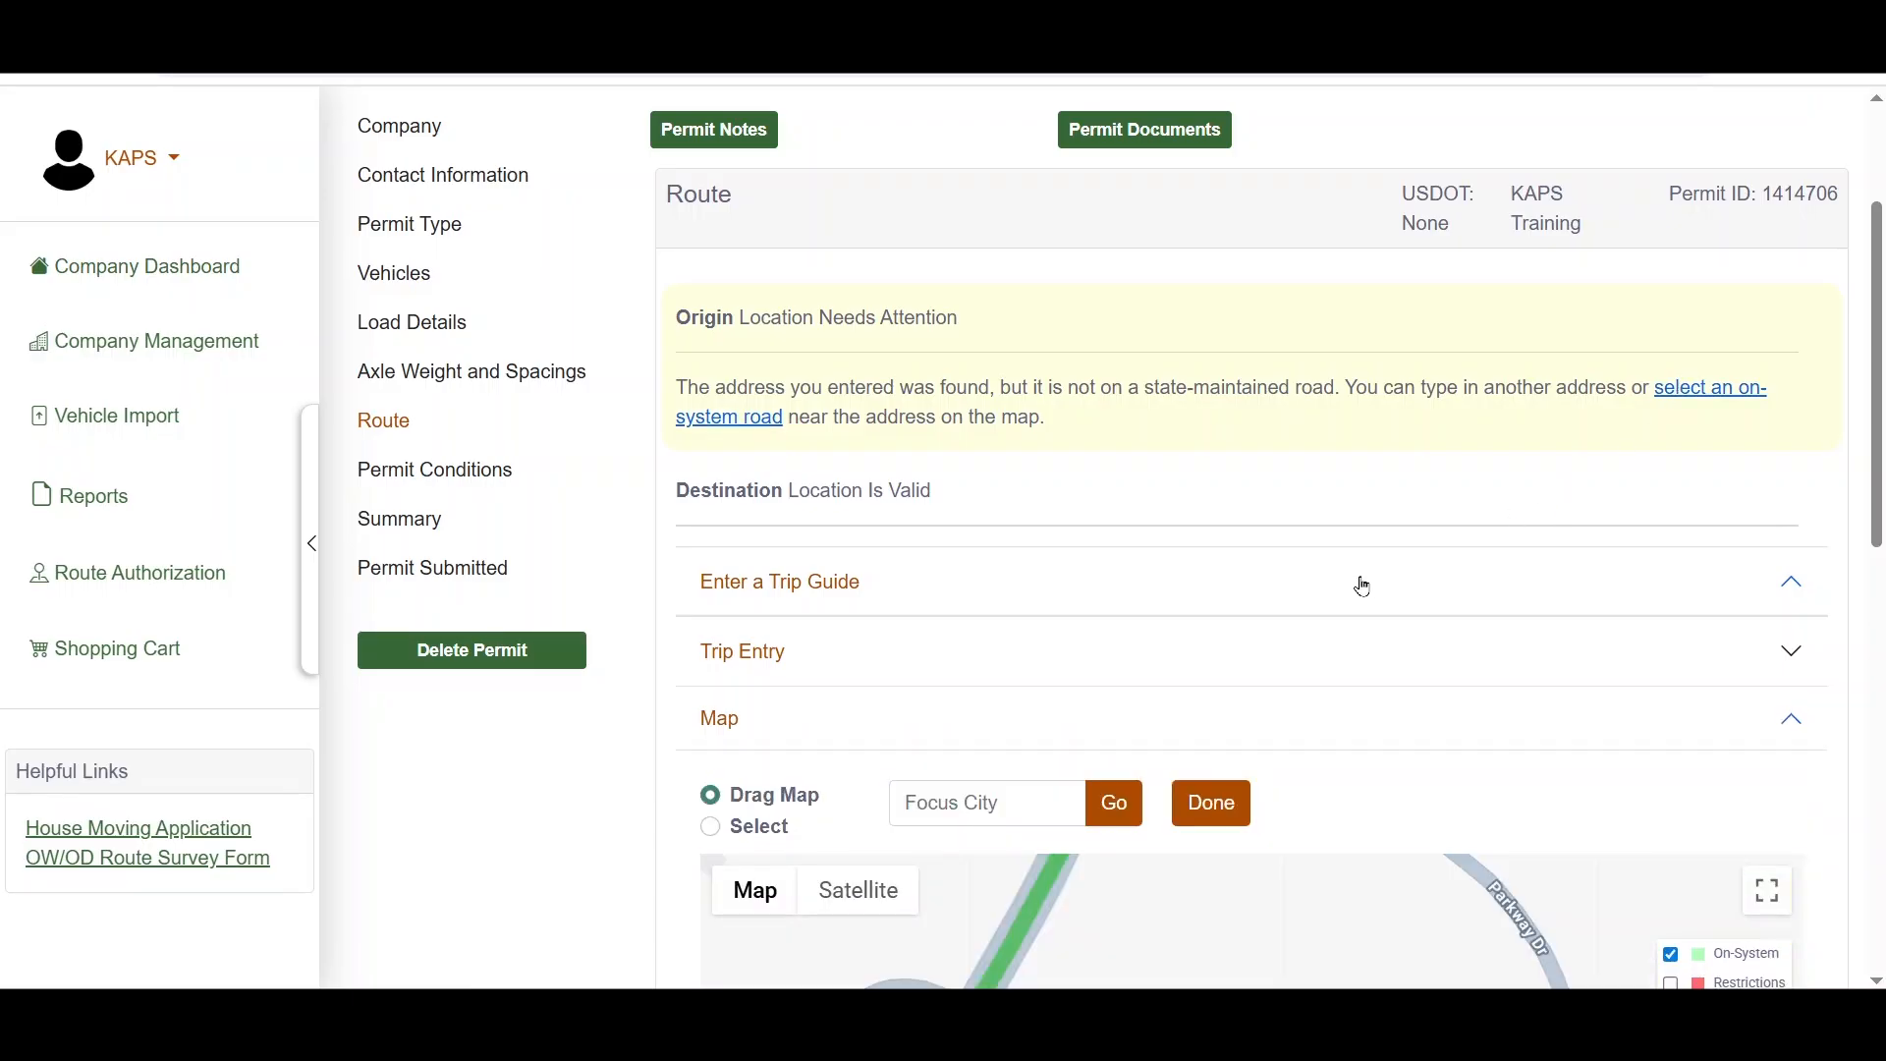
pyautogui.scroll(-6, 624, 757)
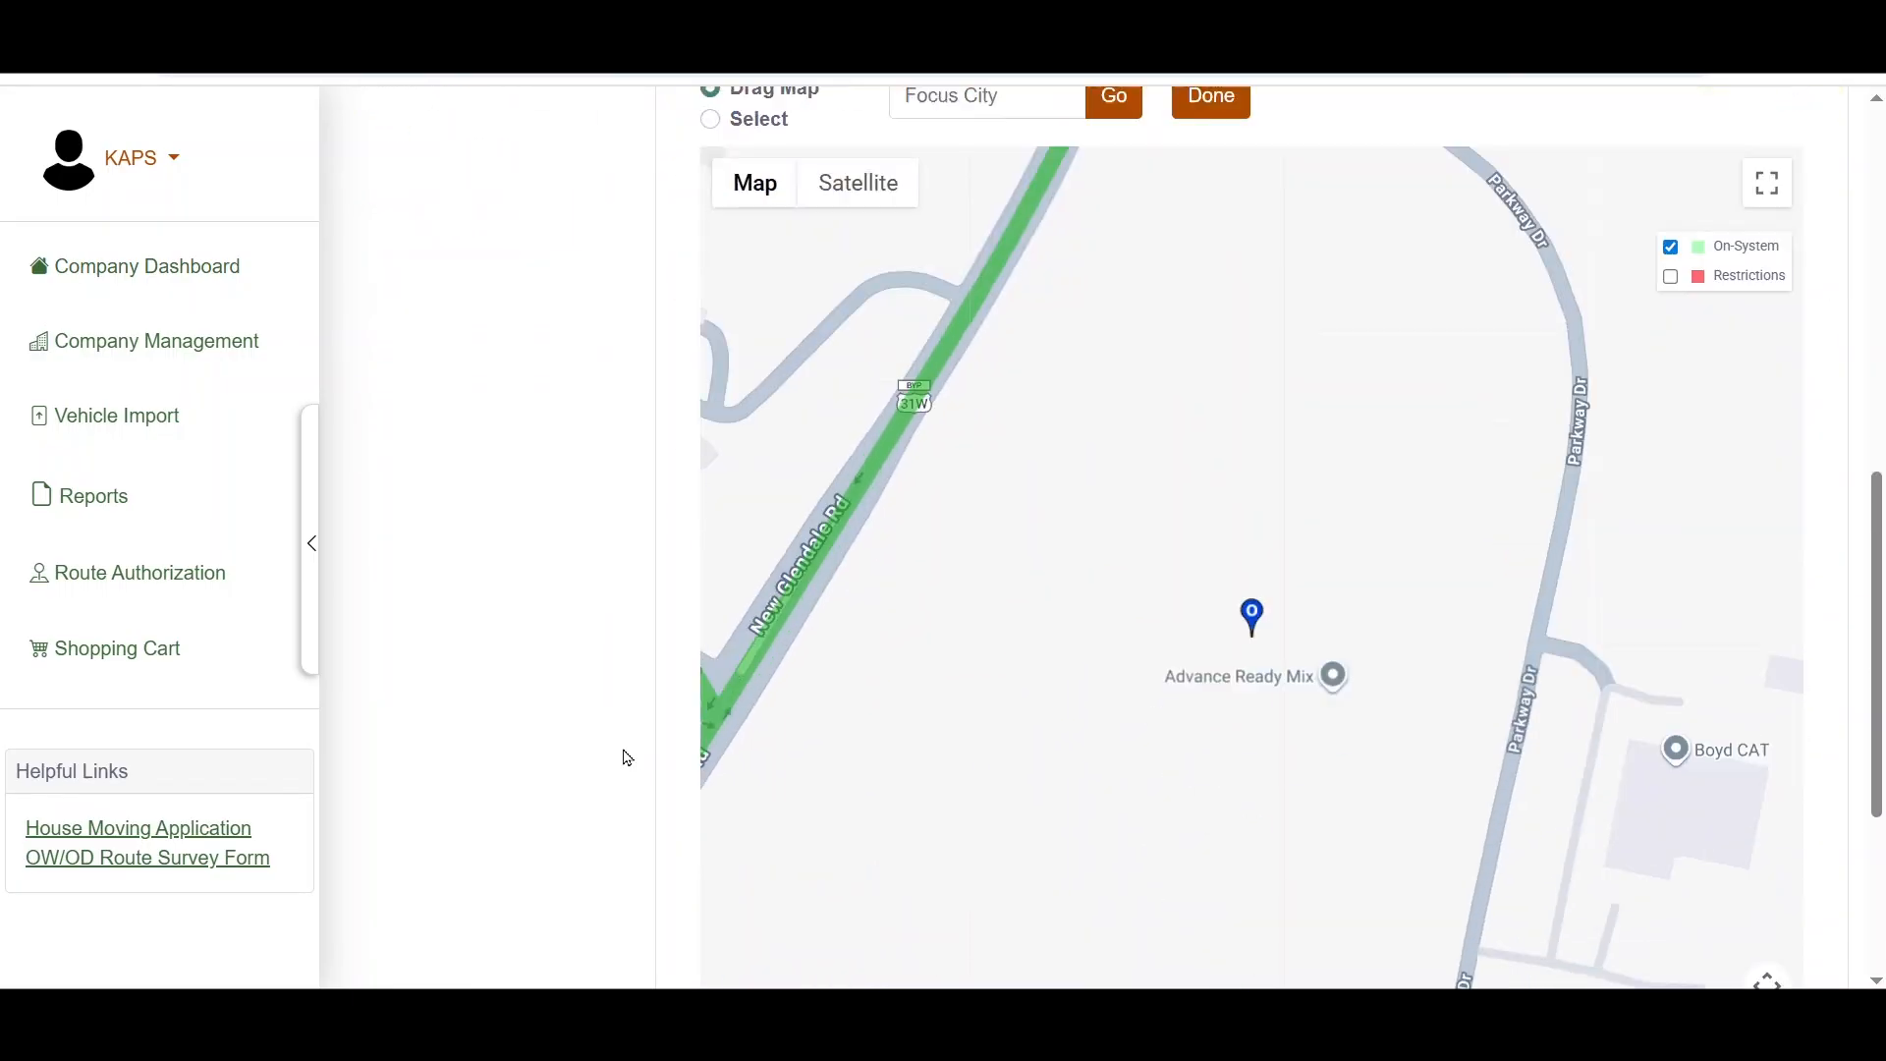
pyautogui.scroll(-1, 624, 757)
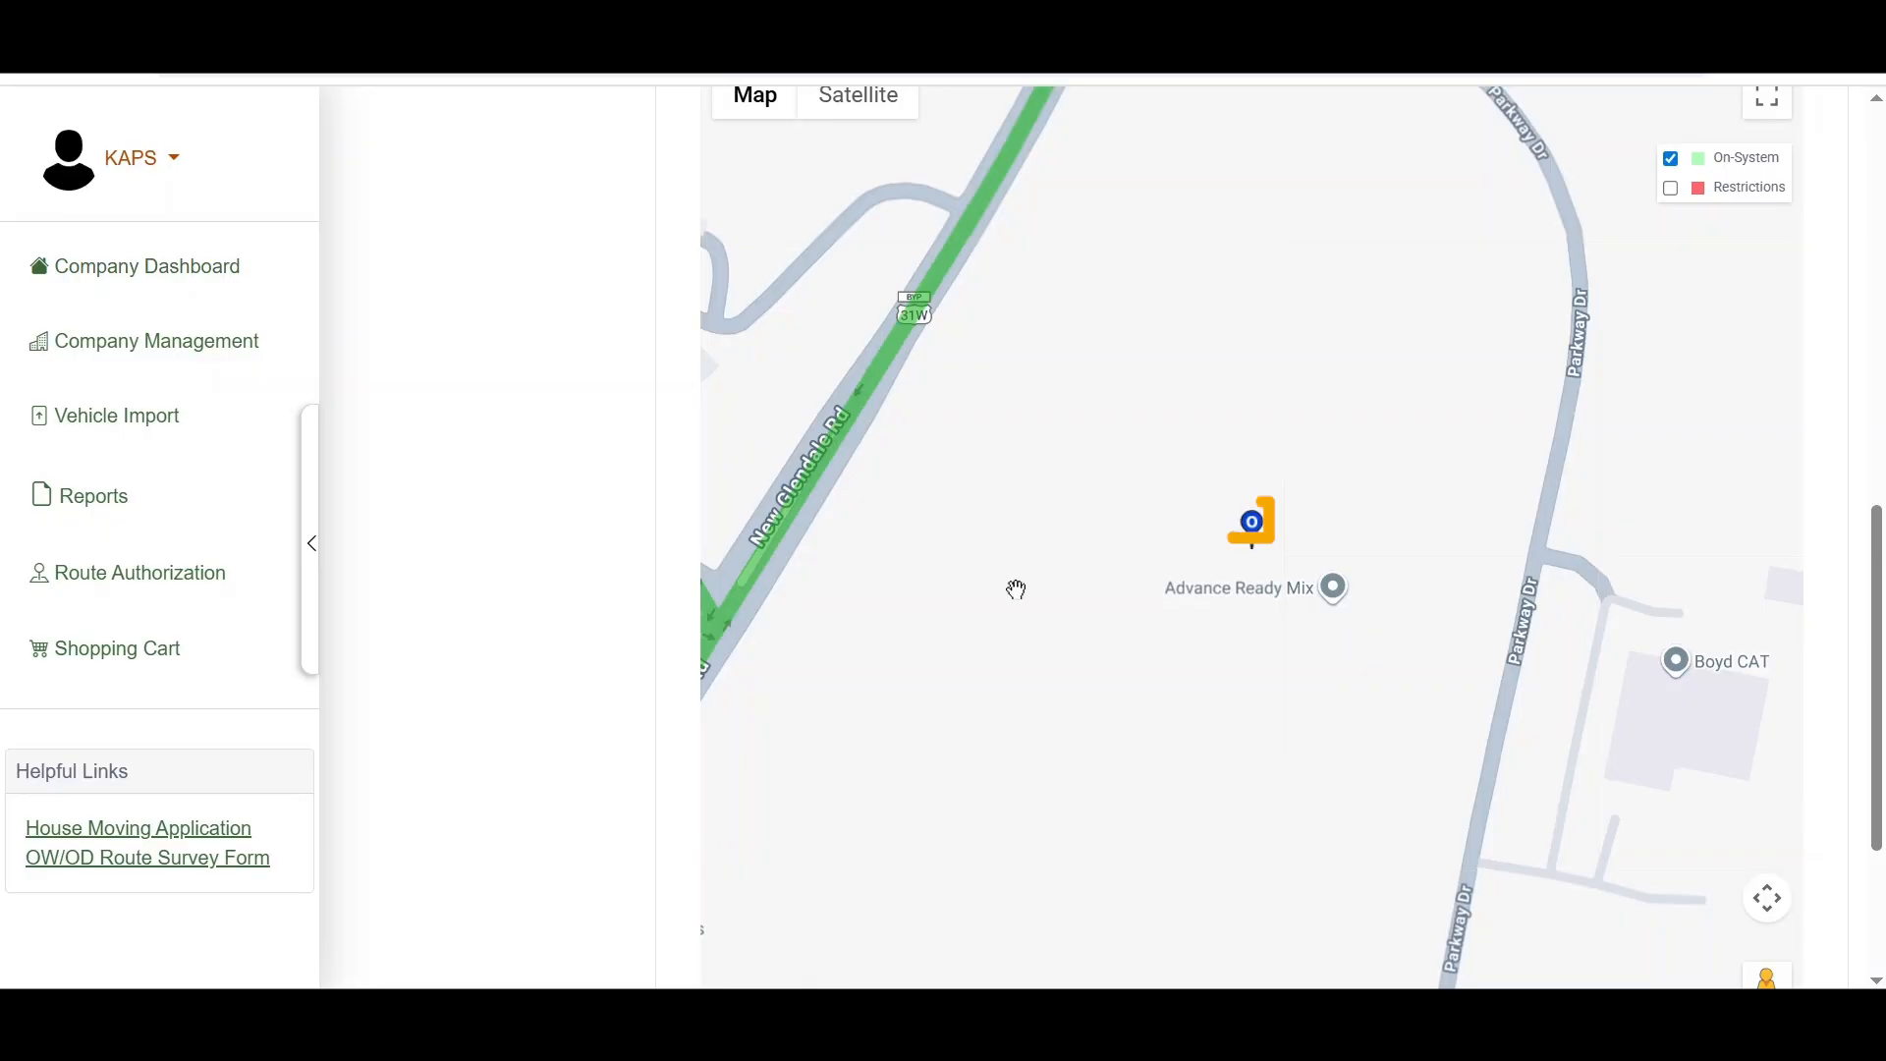
pyautogui.scroll(-3, 1015, 589)
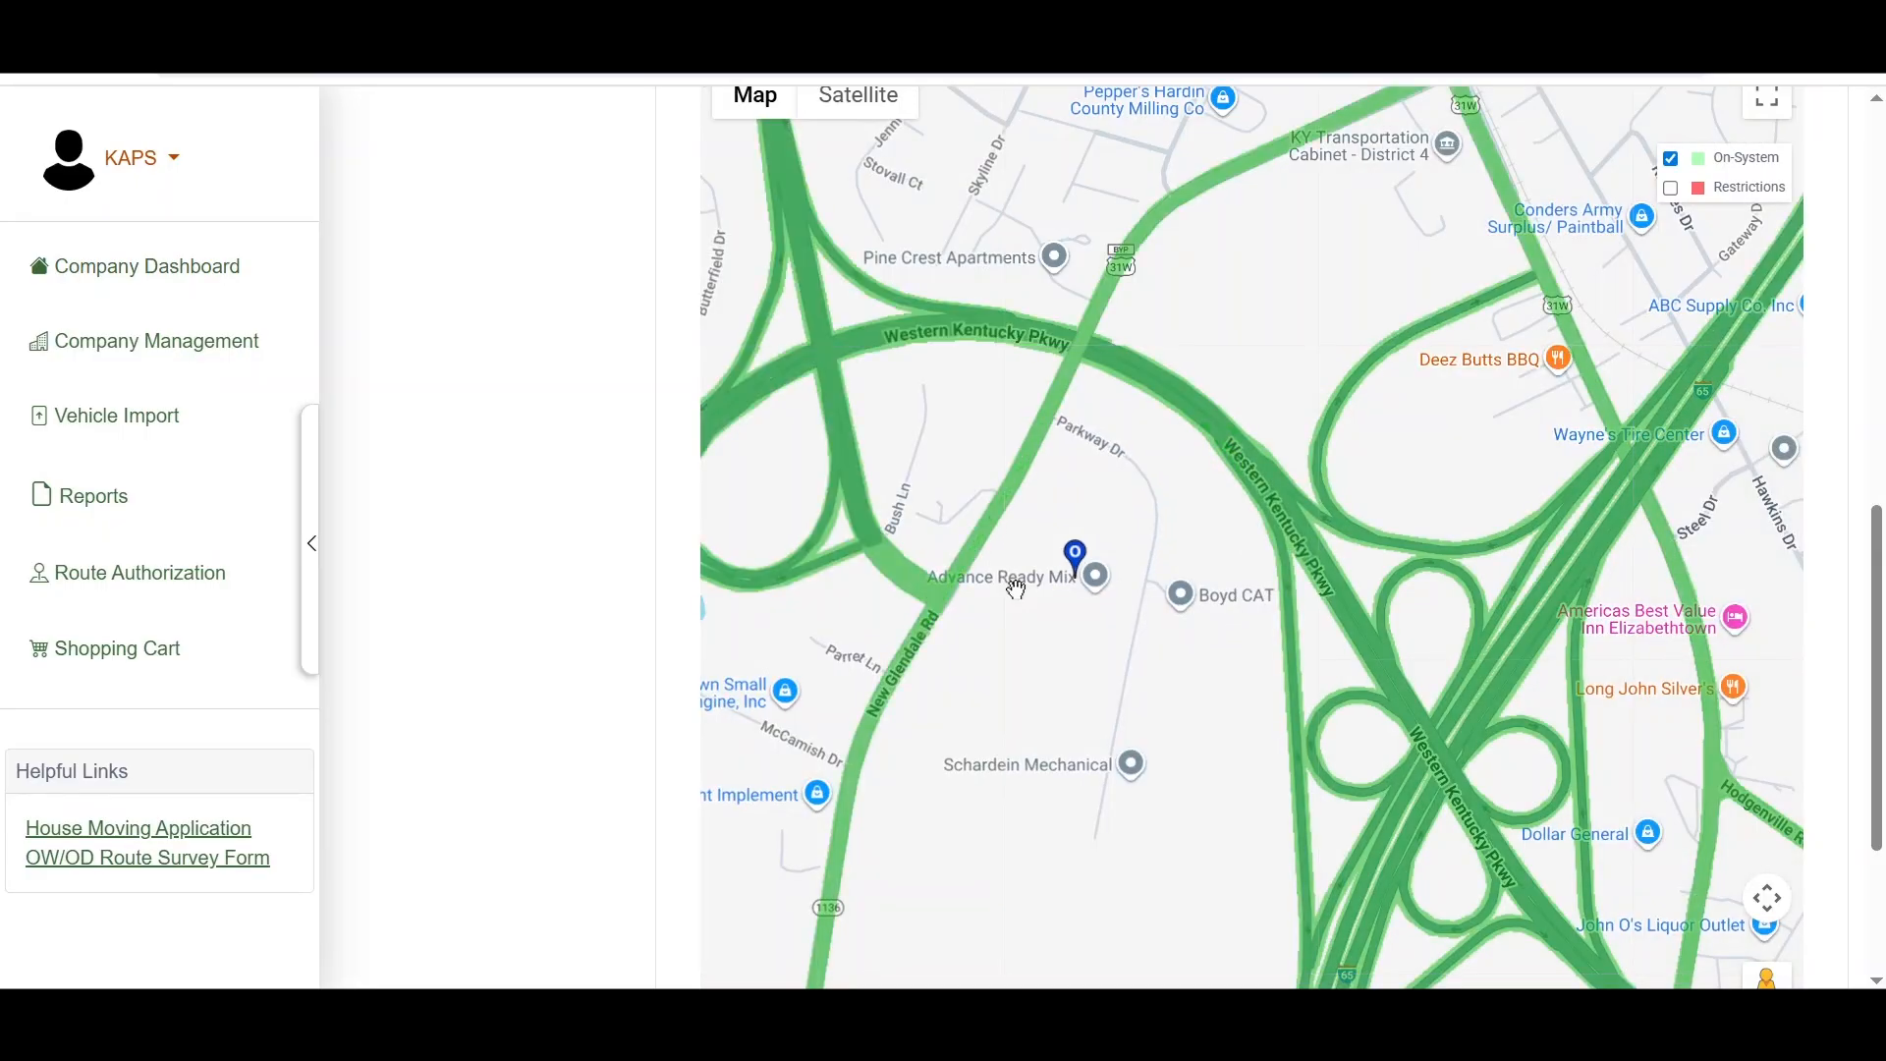
pyautogui.scroll(2, 526, 511)
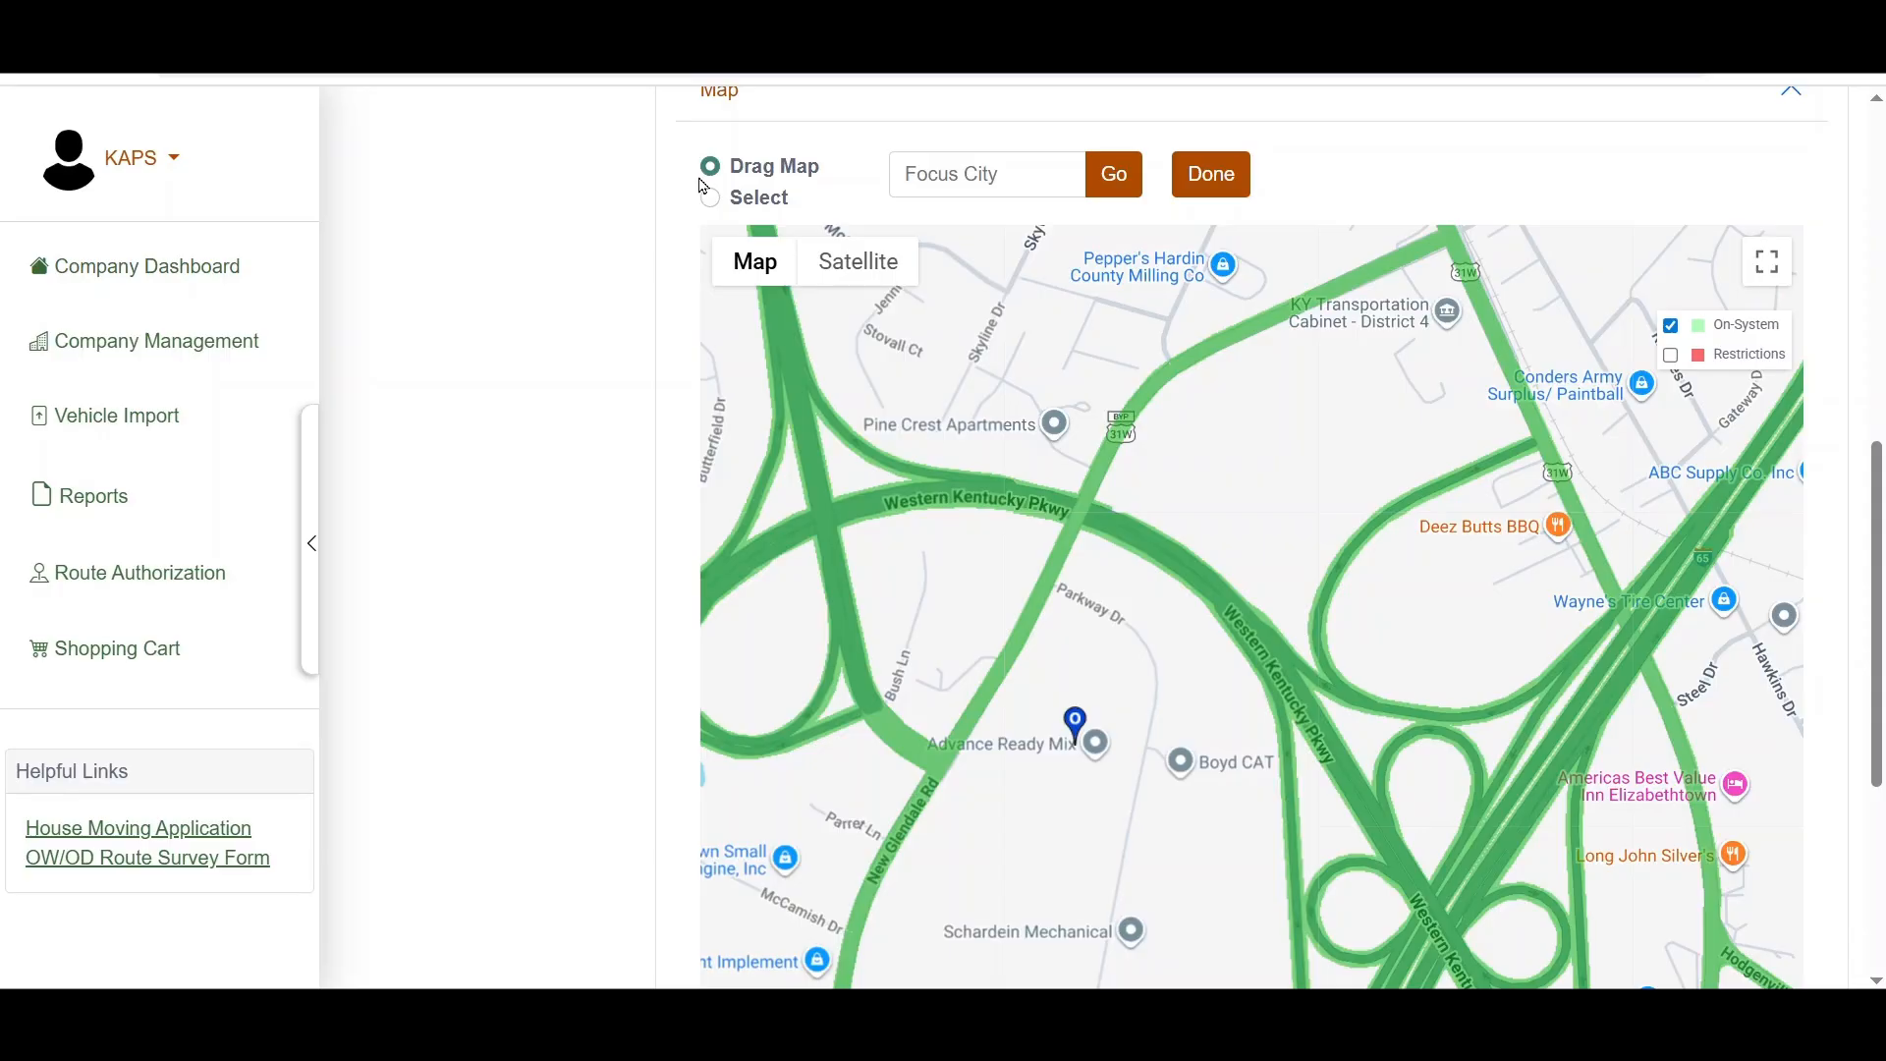
pyautogui.click(709, 196)
pyautogui.click(989, 687)
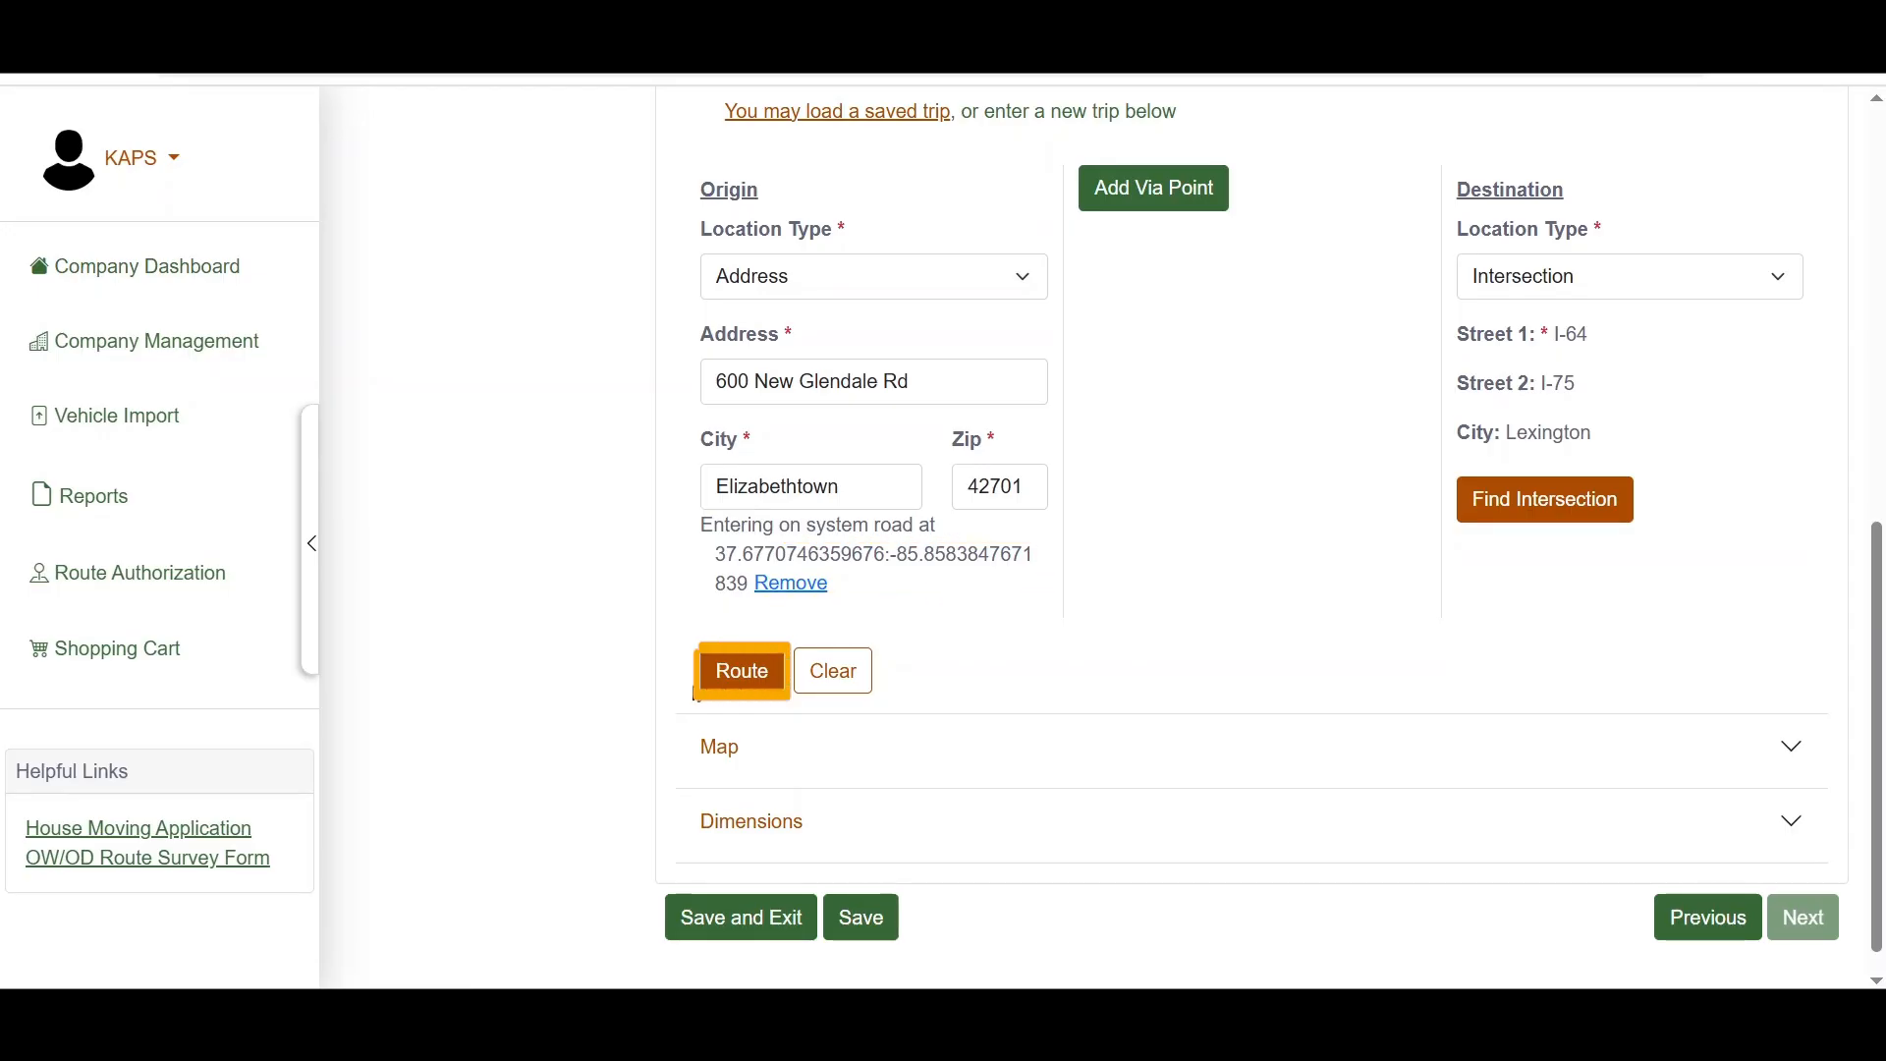
# Step: Route the trip again and examine the resulting path on the map and the driving directions
pyautogui.click(735, 675)
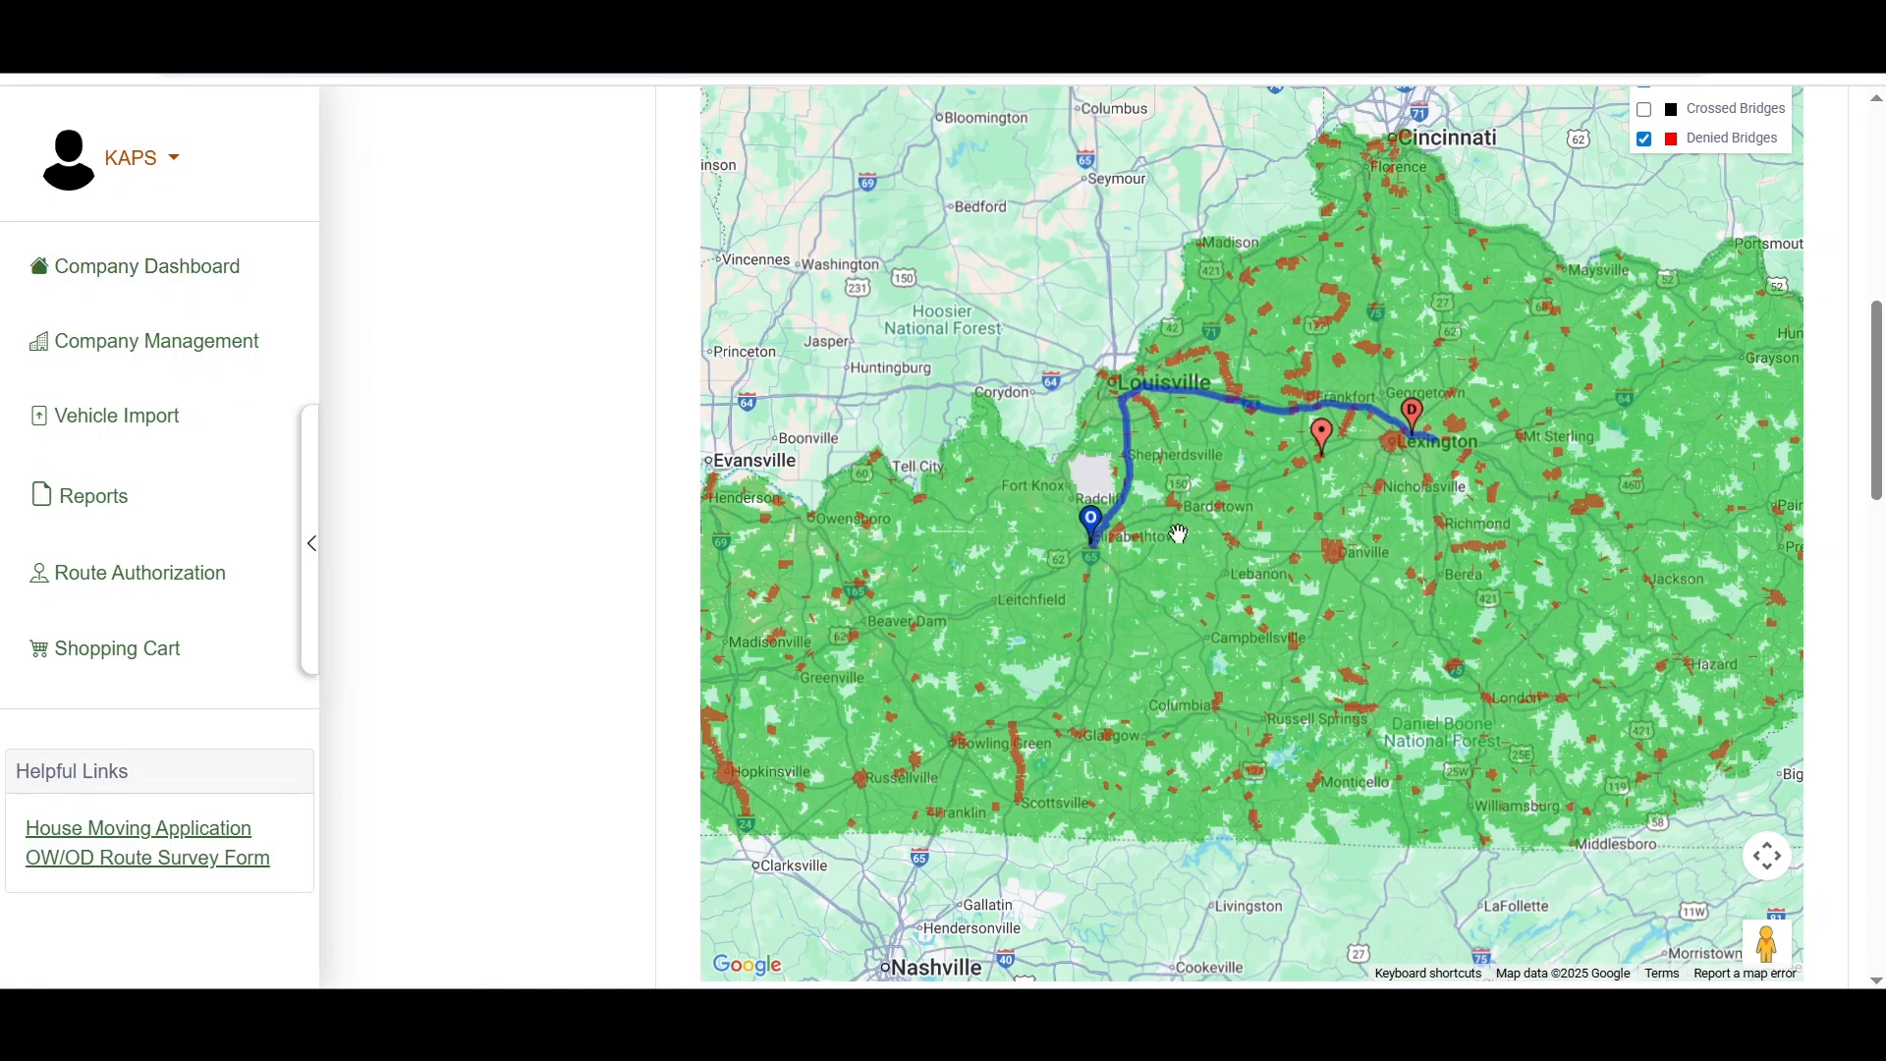
pyautogui.scroll(1, 1178, 533)
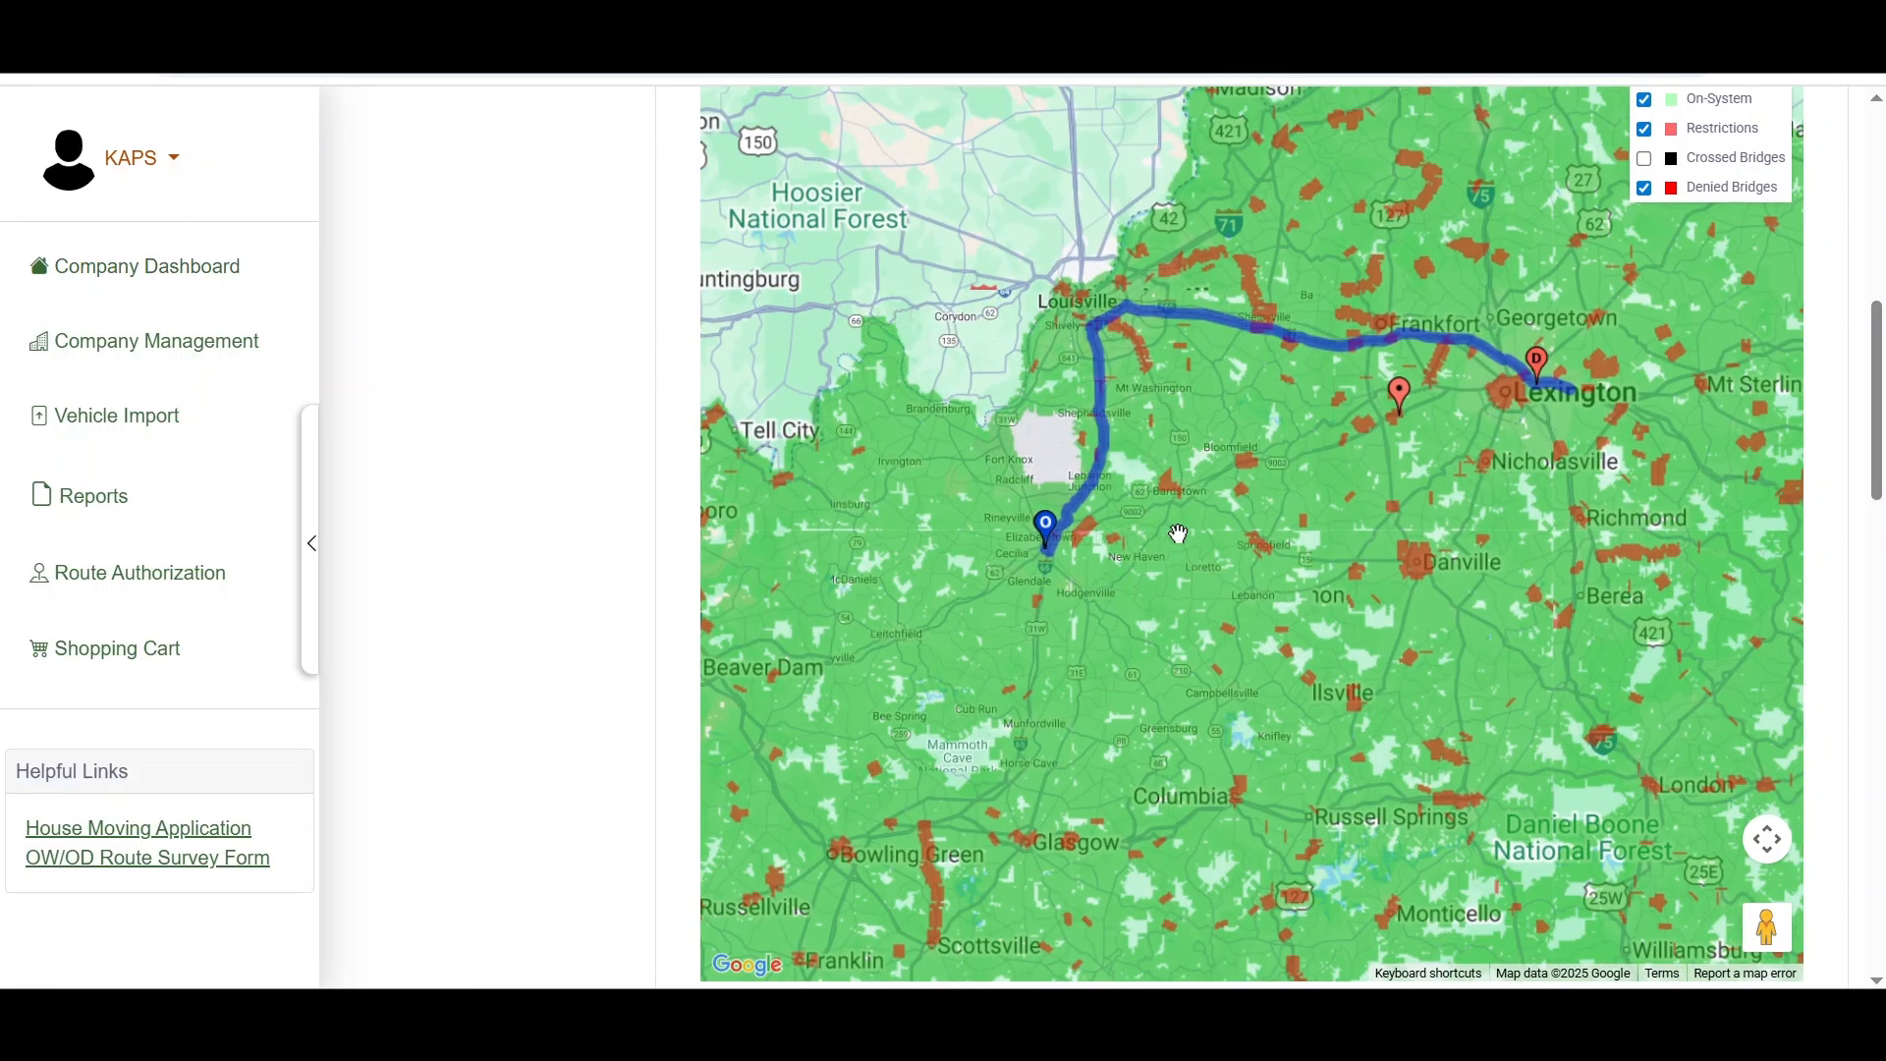
pyautogui.scroll(1, 1215, 457)
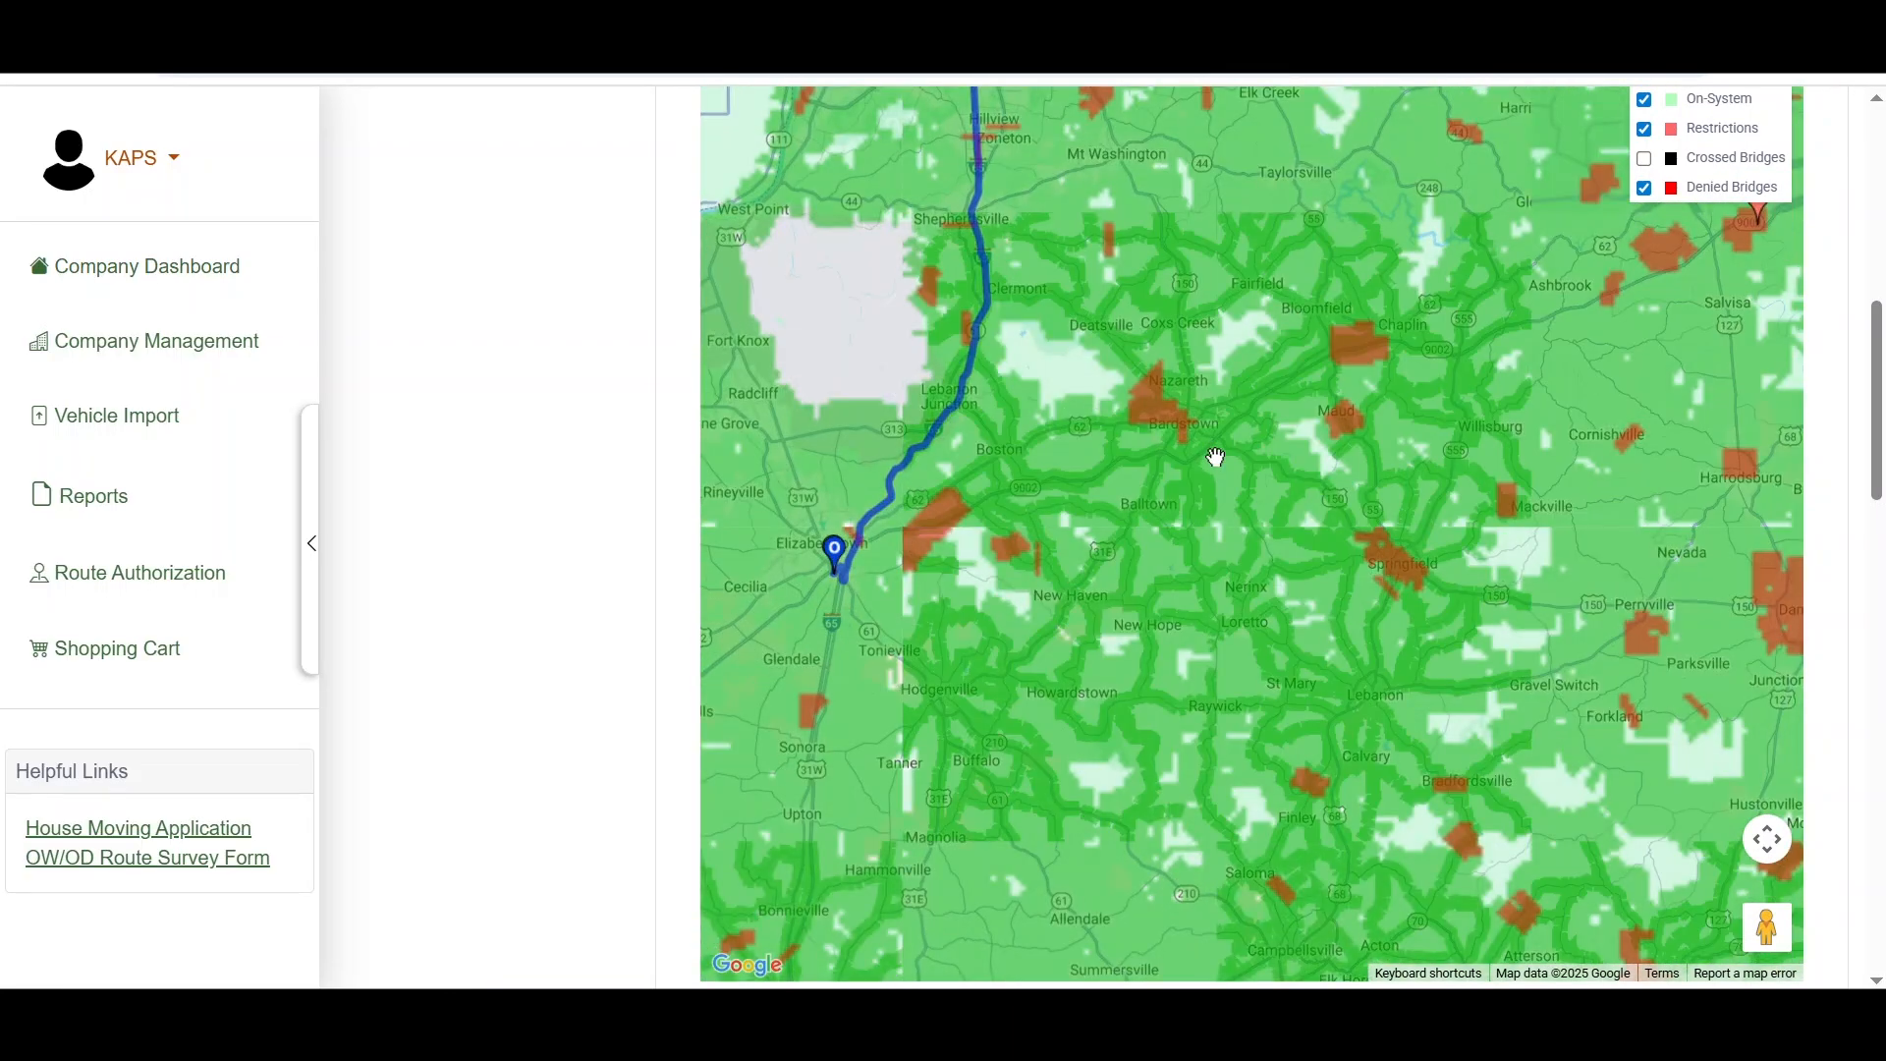
pyautogui.scroll(-1, 1215, 457)
pyautogui.moveTo(1215, 457); pyautogui.dragTo(1091, 646)
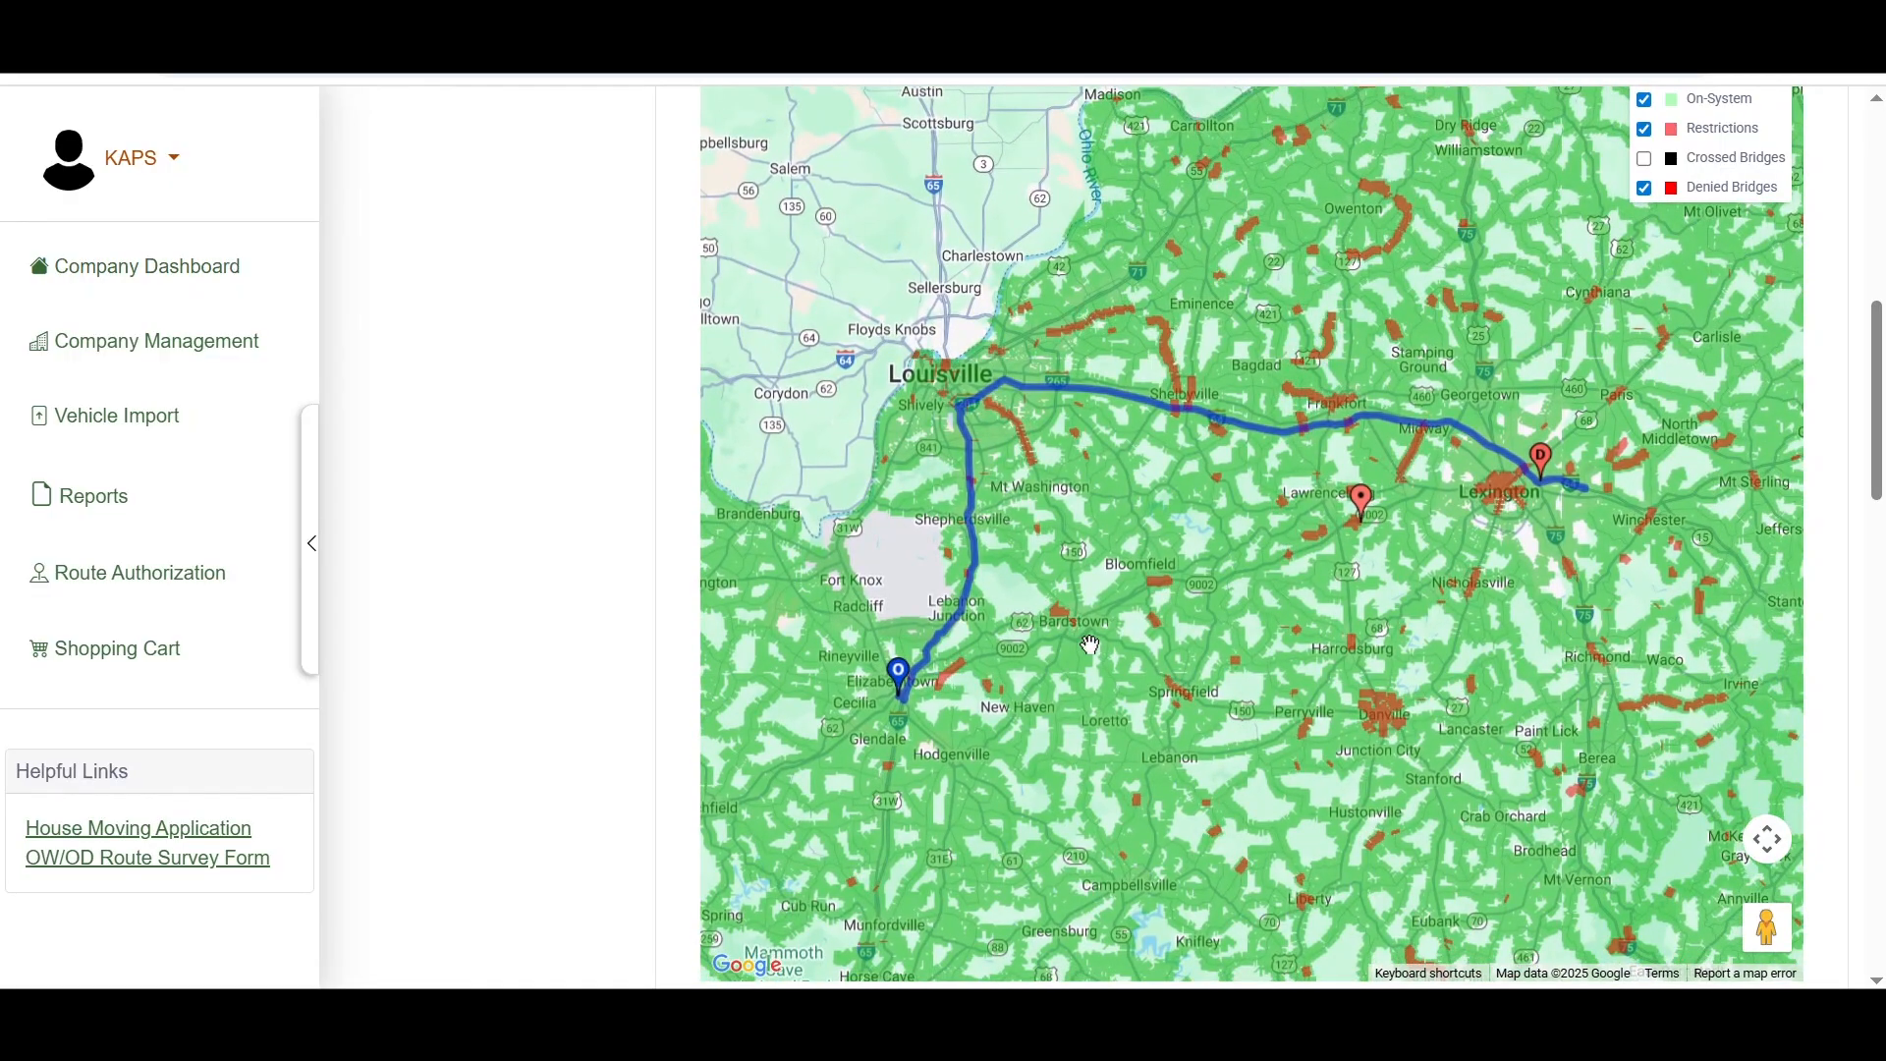
pyautogui.scroll(-1, 542, 579)
pyautogui.scroll(-12, 542, 579)
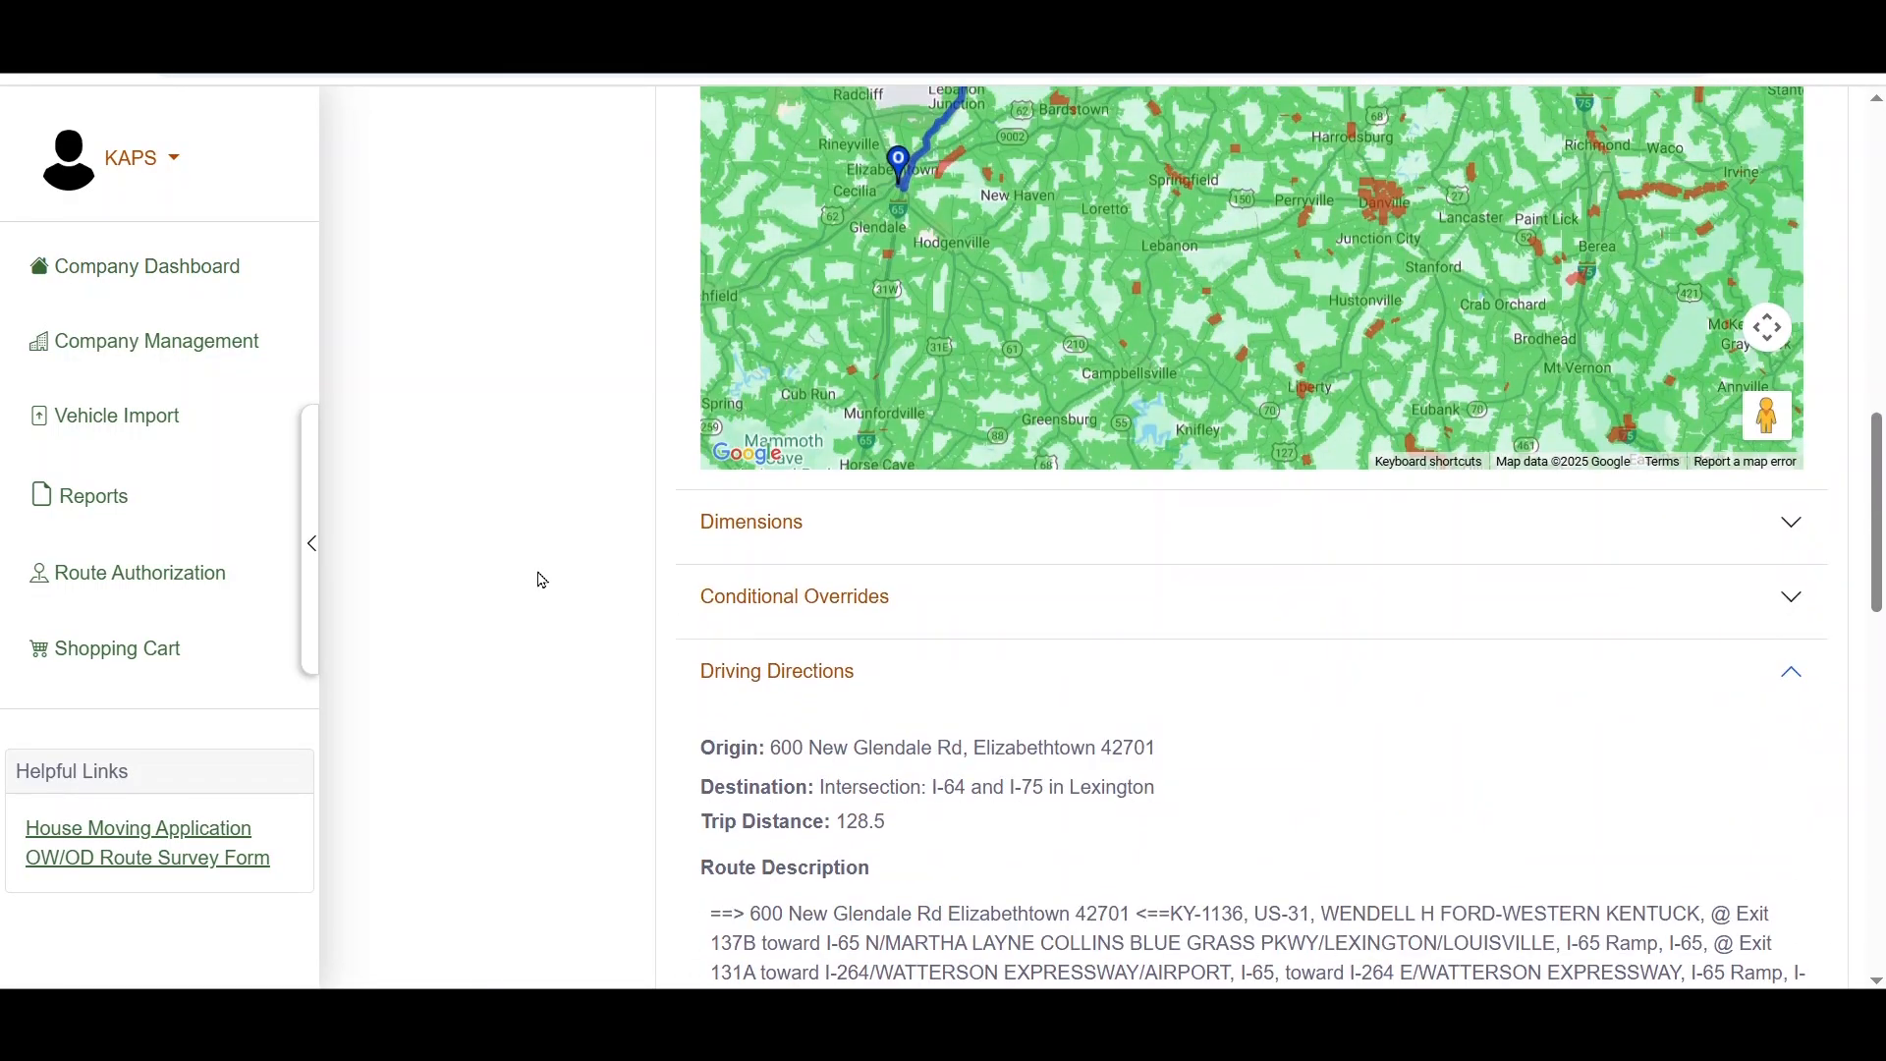
# Step: Set the trip origin to the border crossing I-24 (Oak Grove - TN)
pyautogui.scroll(-10, 599, 608)
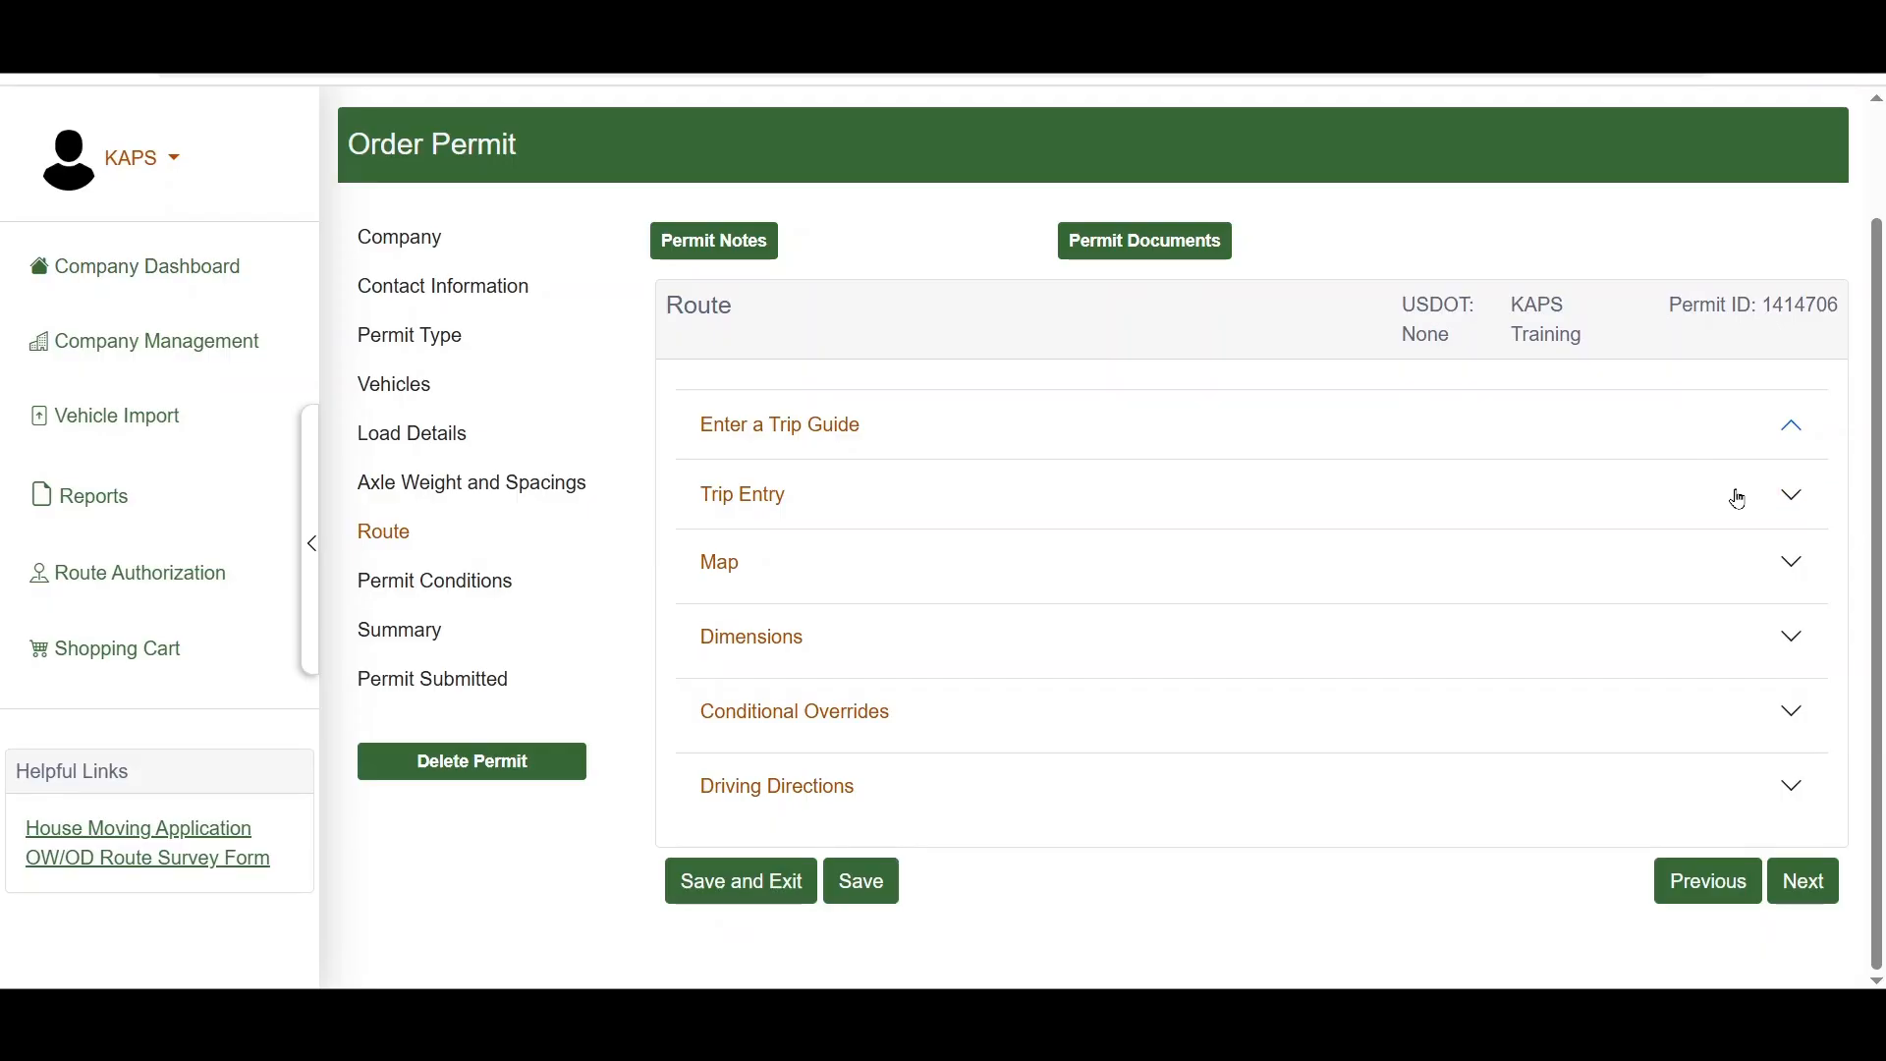
pyautogui.click(1794, 496)
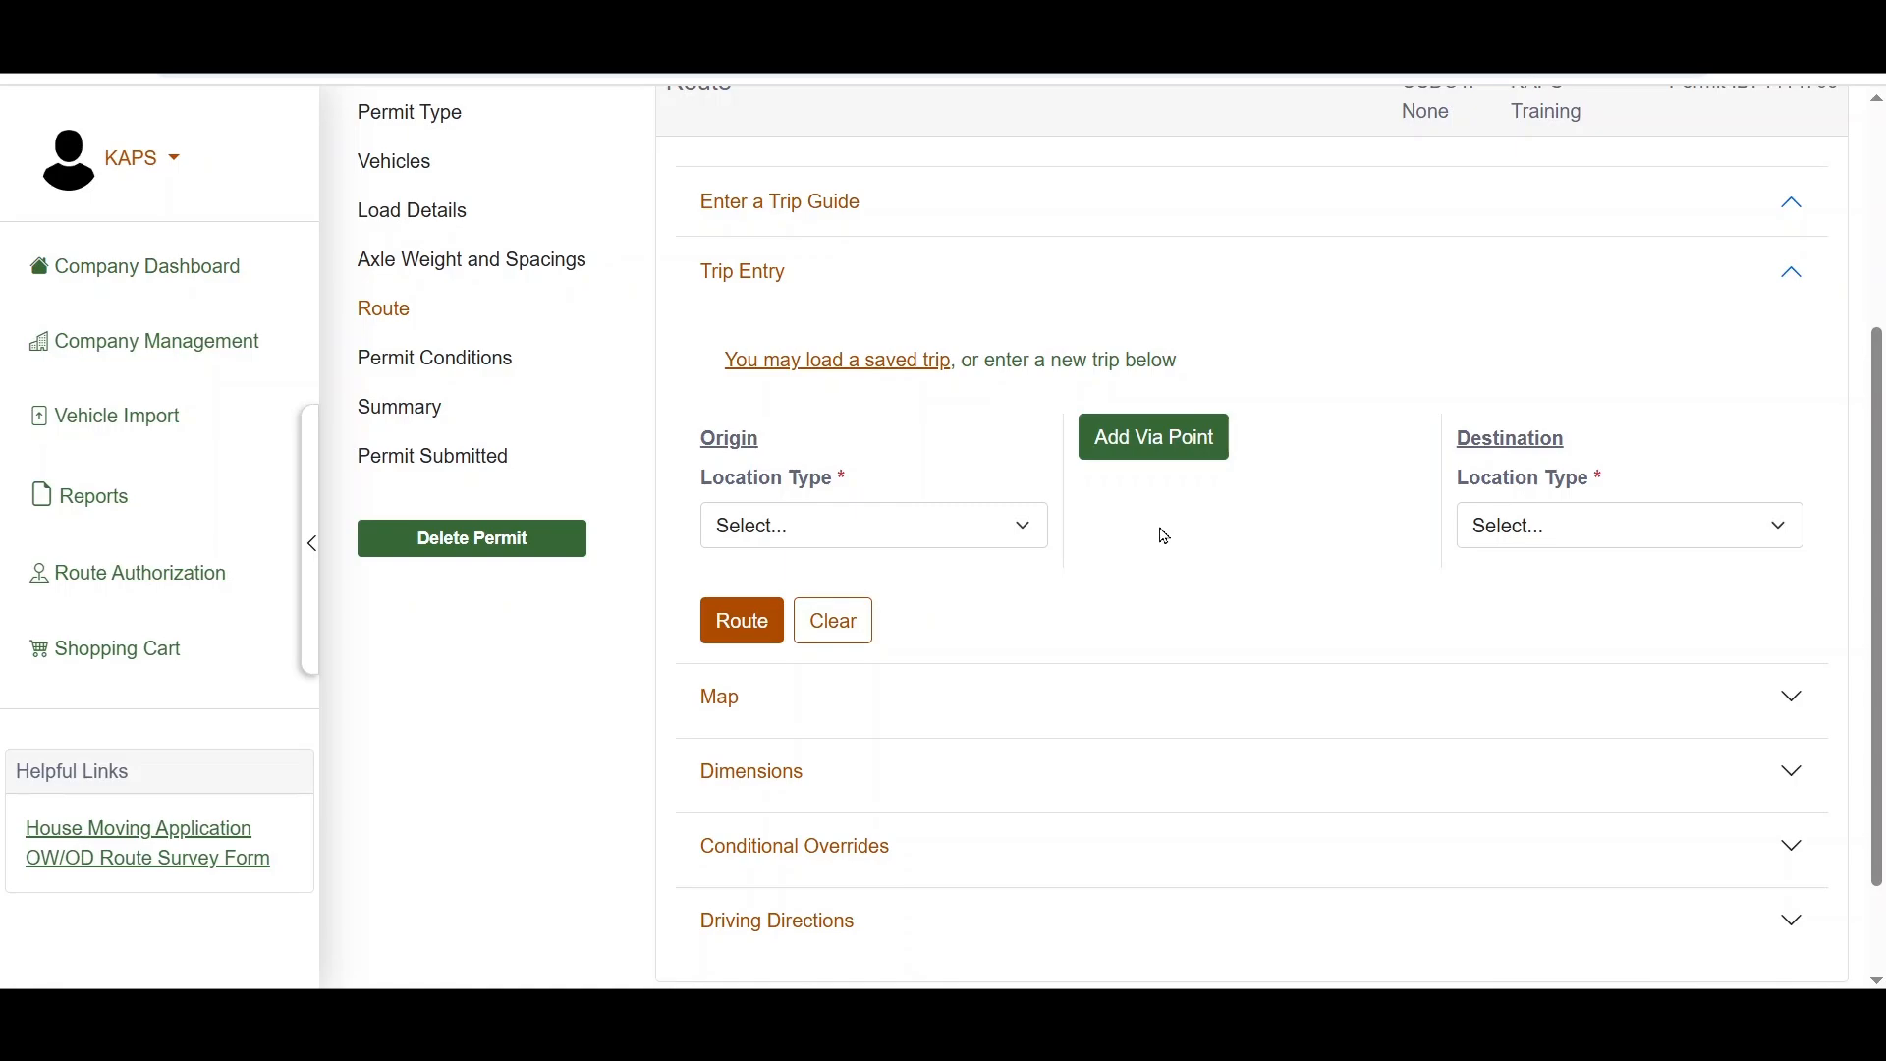
pyautogui.click(1001, 521)
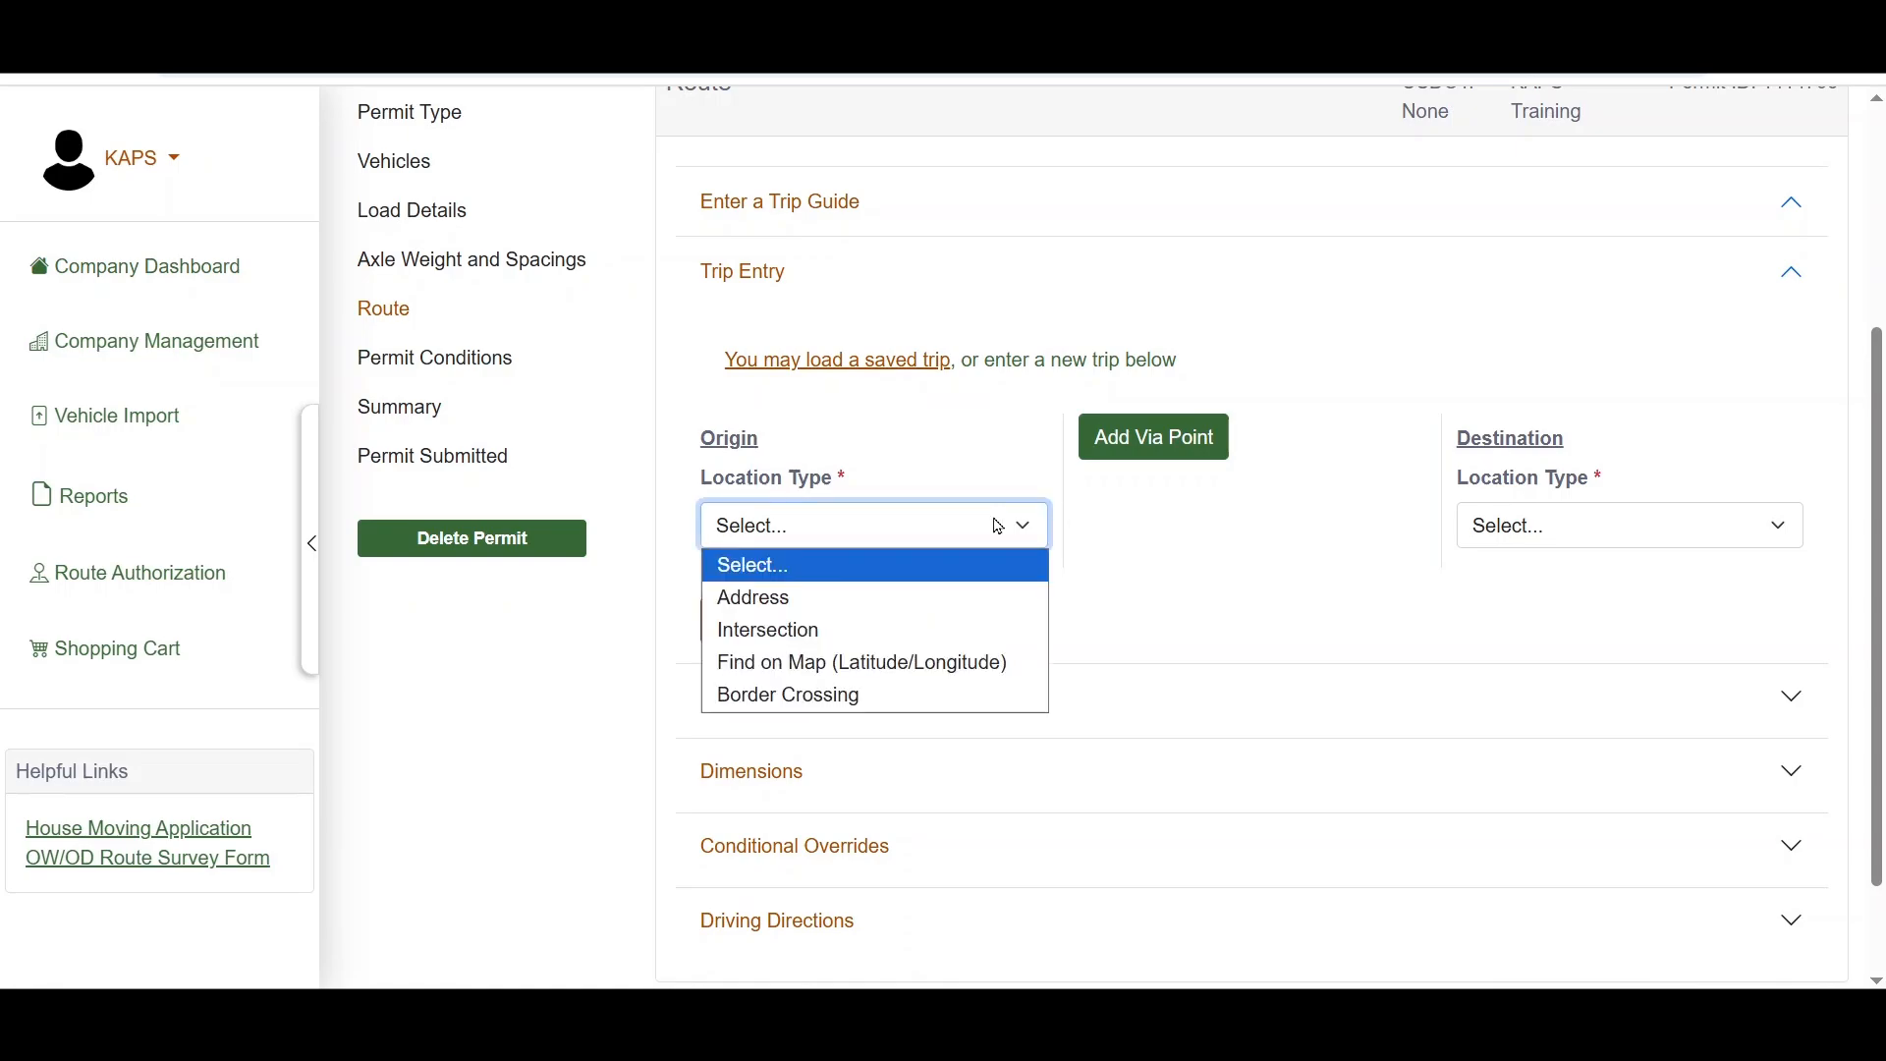
pyautogui.click(920, 696)
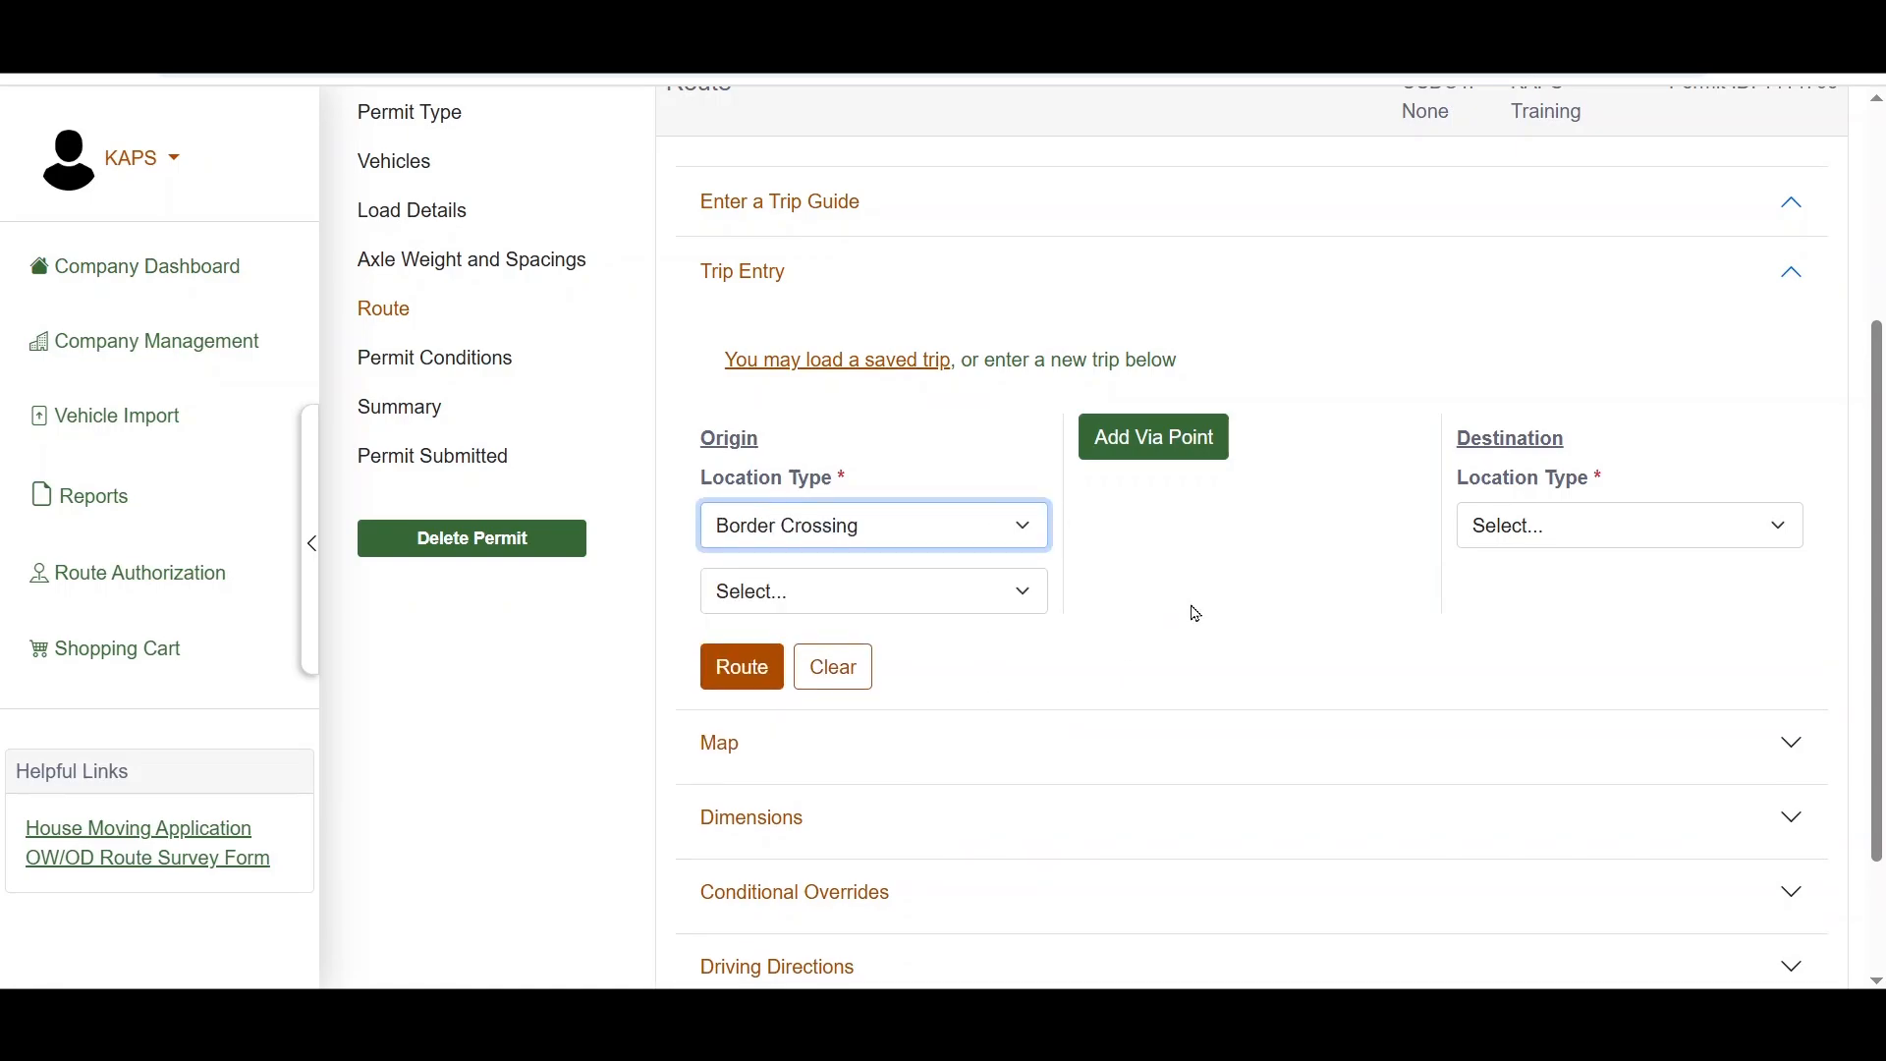
pyautogui.click(1016, 590)
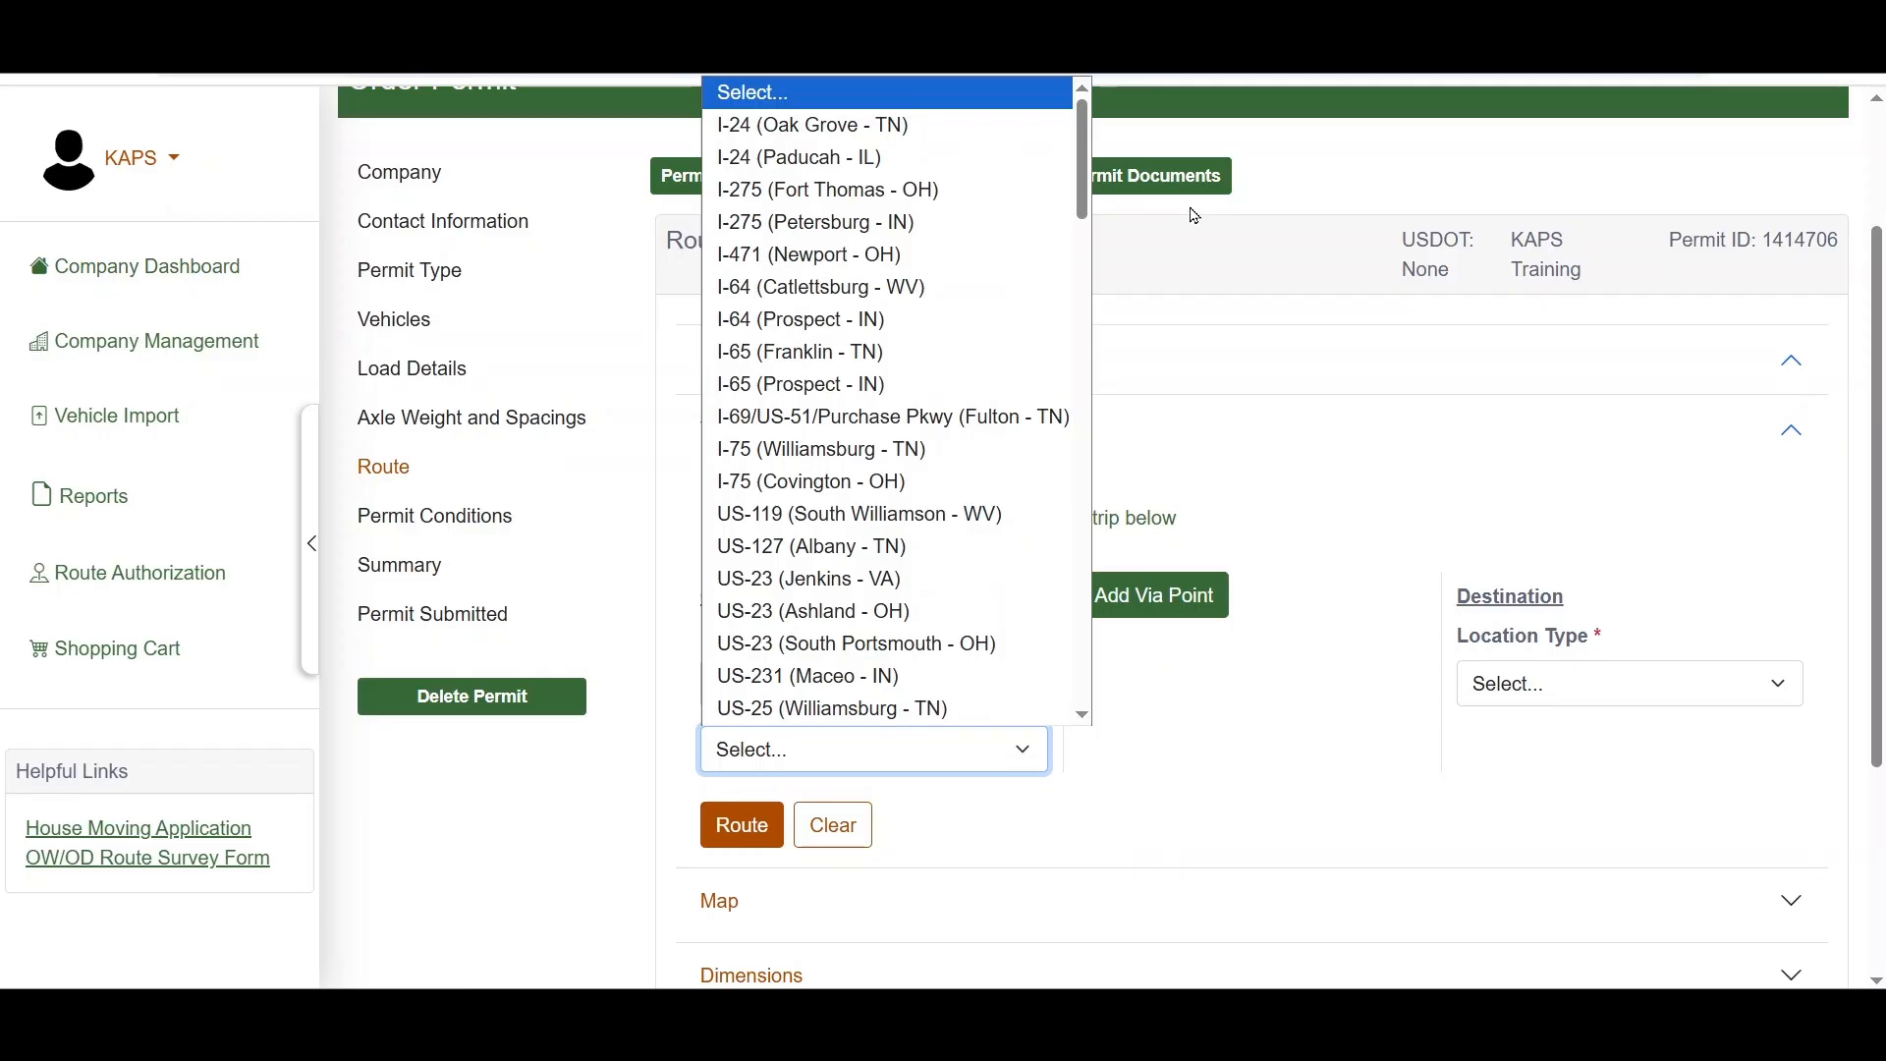
pyautogui.click(961, 138)
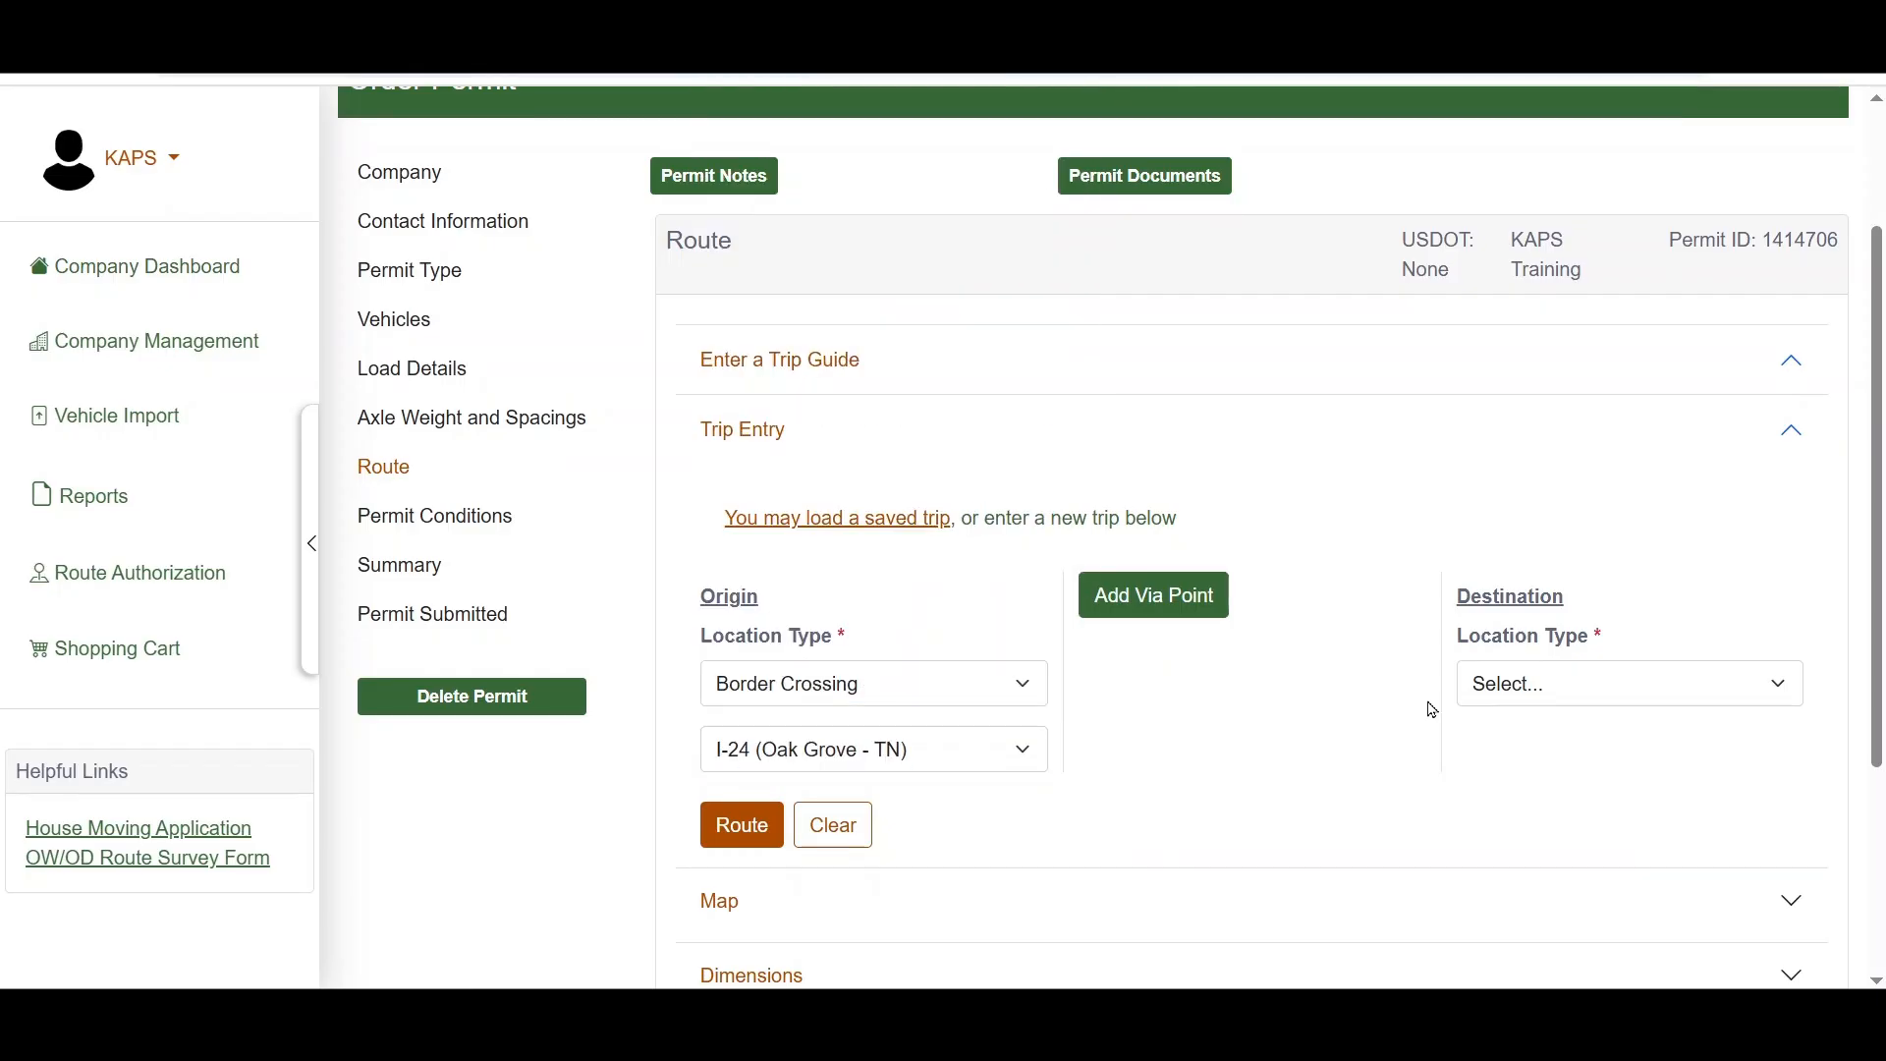
# Step: Set the destination's location type to Find on Map (Latitude/Longitude) and focus the selection map on Elizabethtown
pyautogui.click(1498, 685)
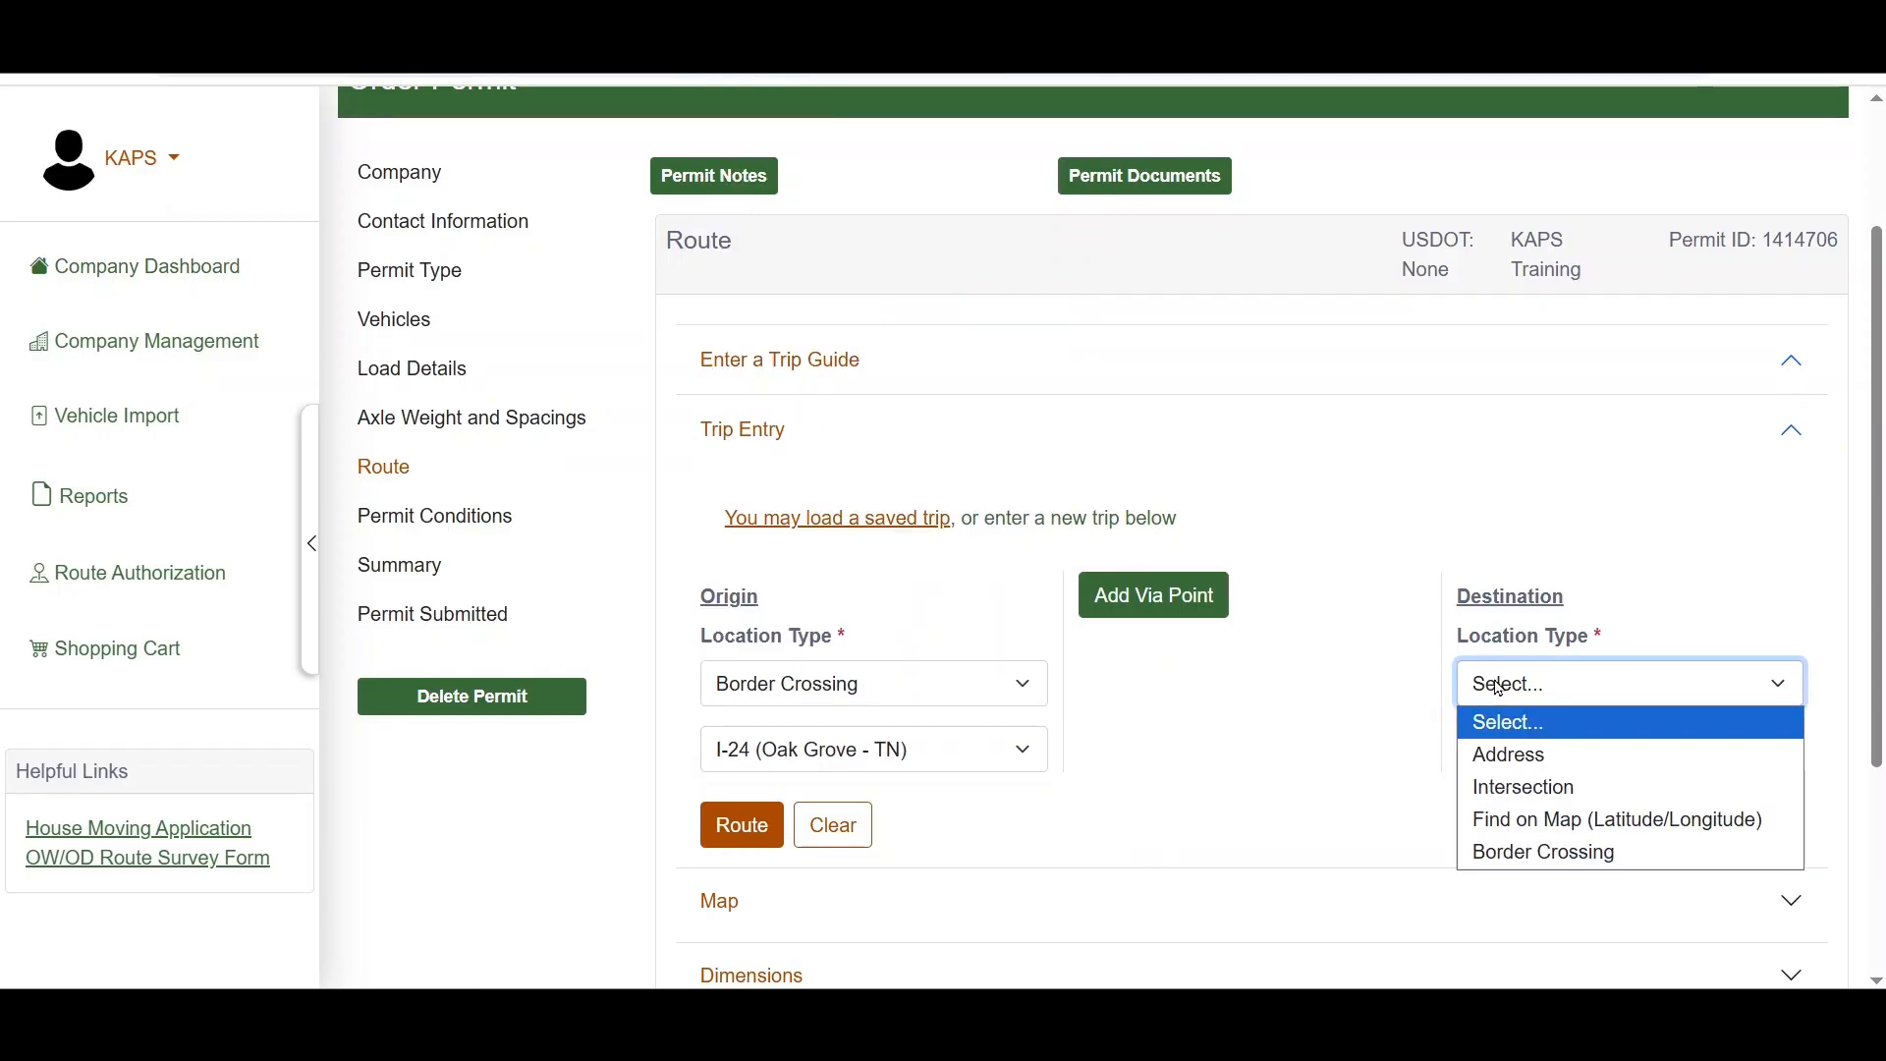
pyautogui.click(1526, 831)
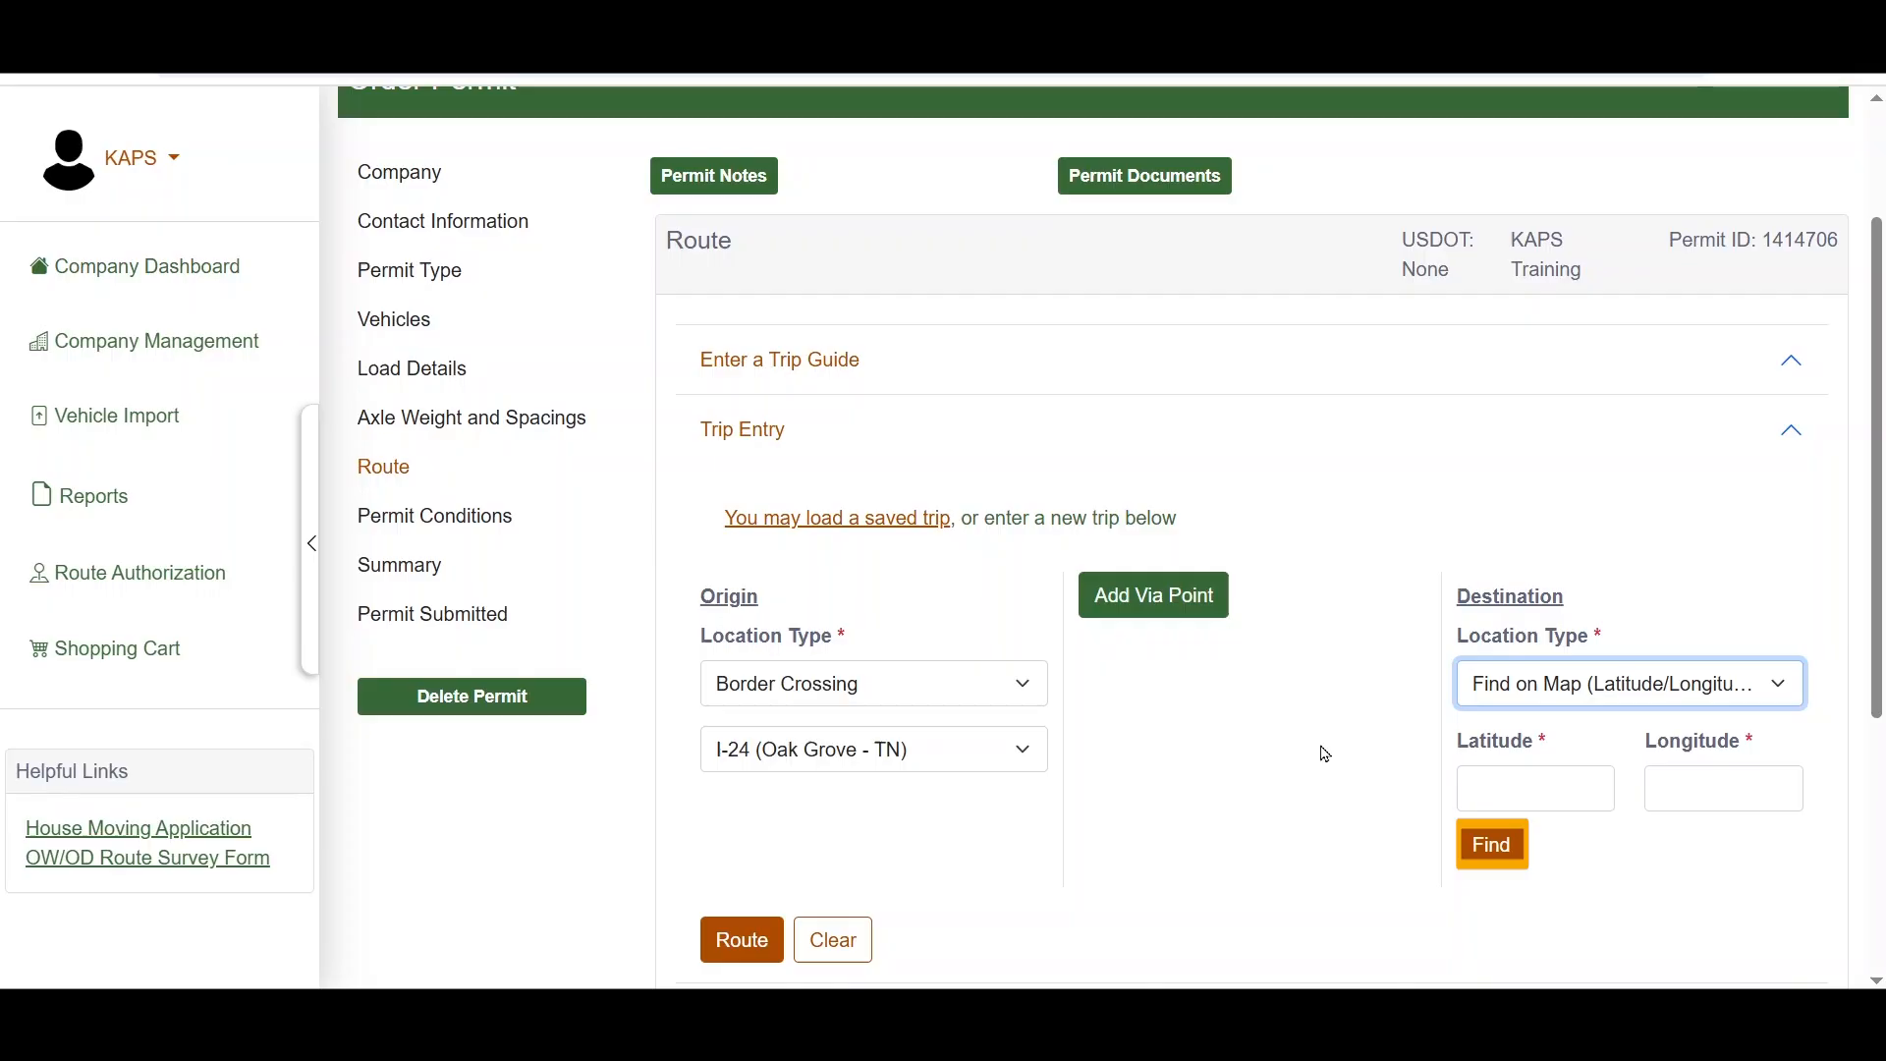
pyautogui.click(1476, 870)
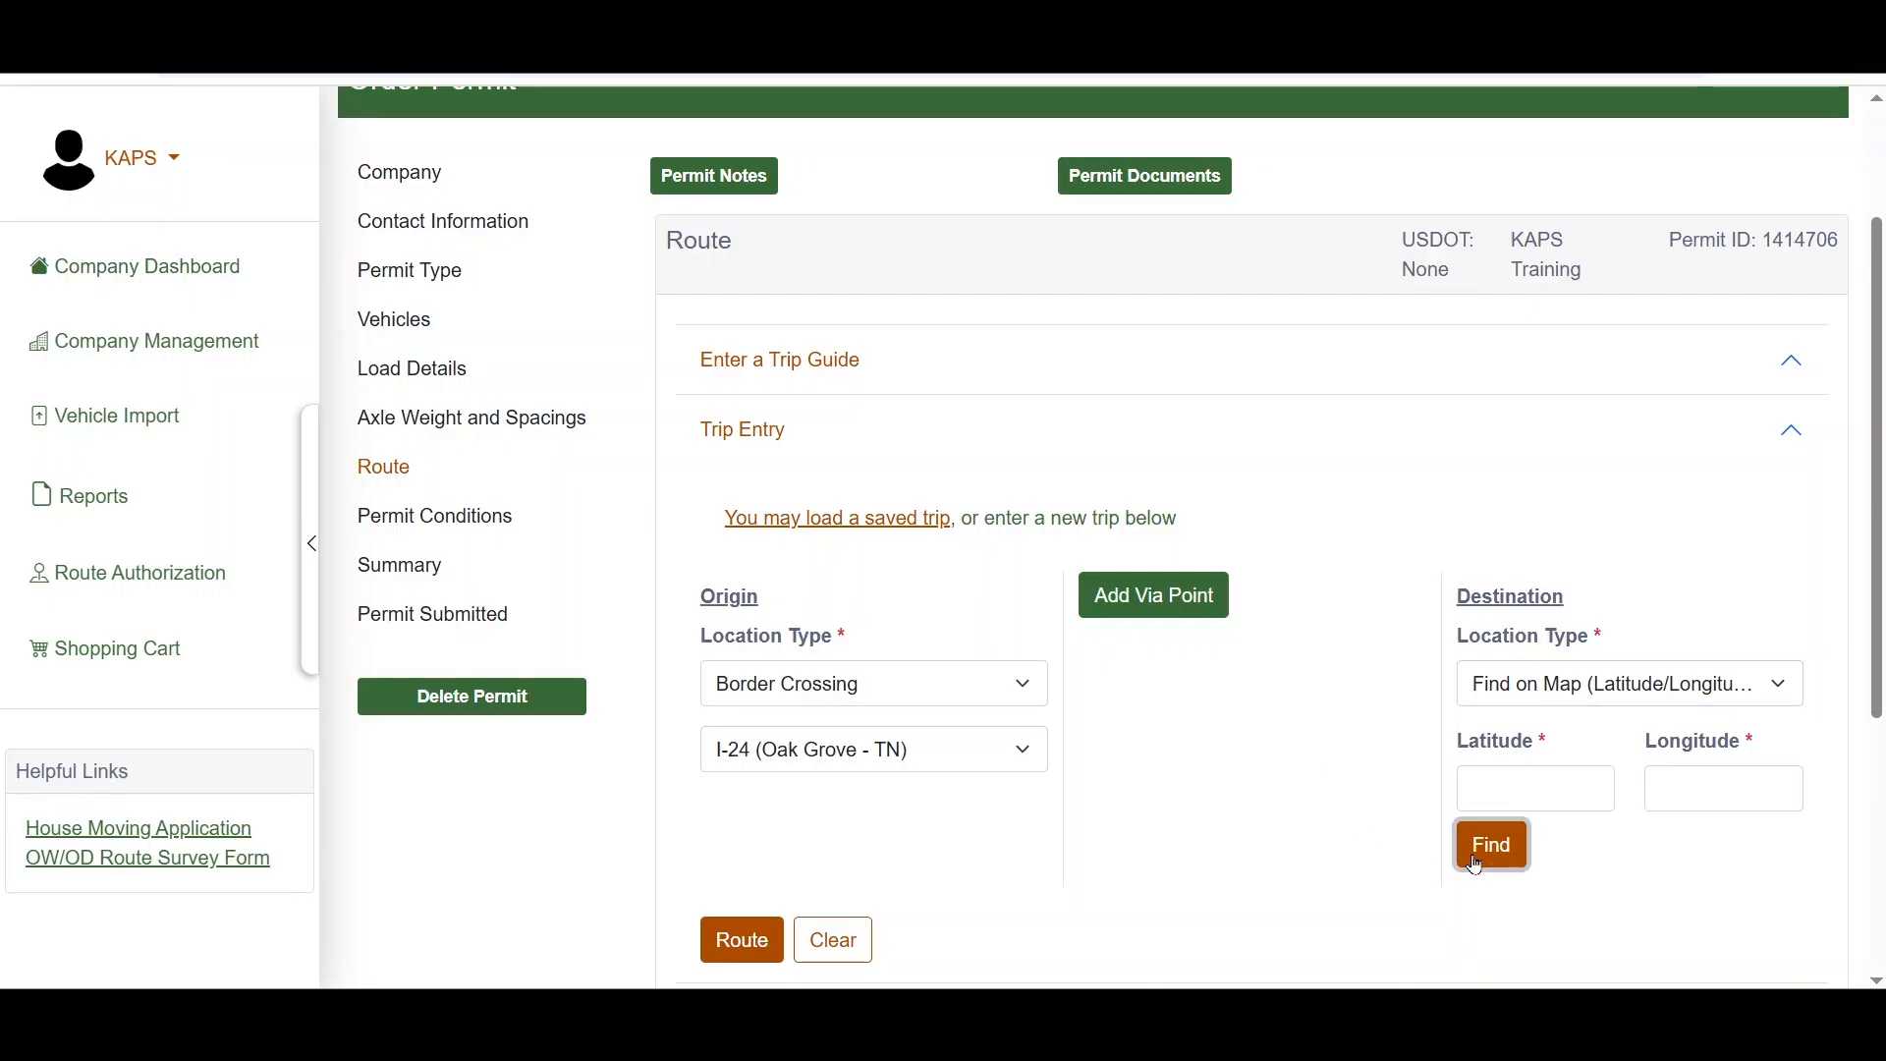
pyautogui.scroll(-1, 617, 562)
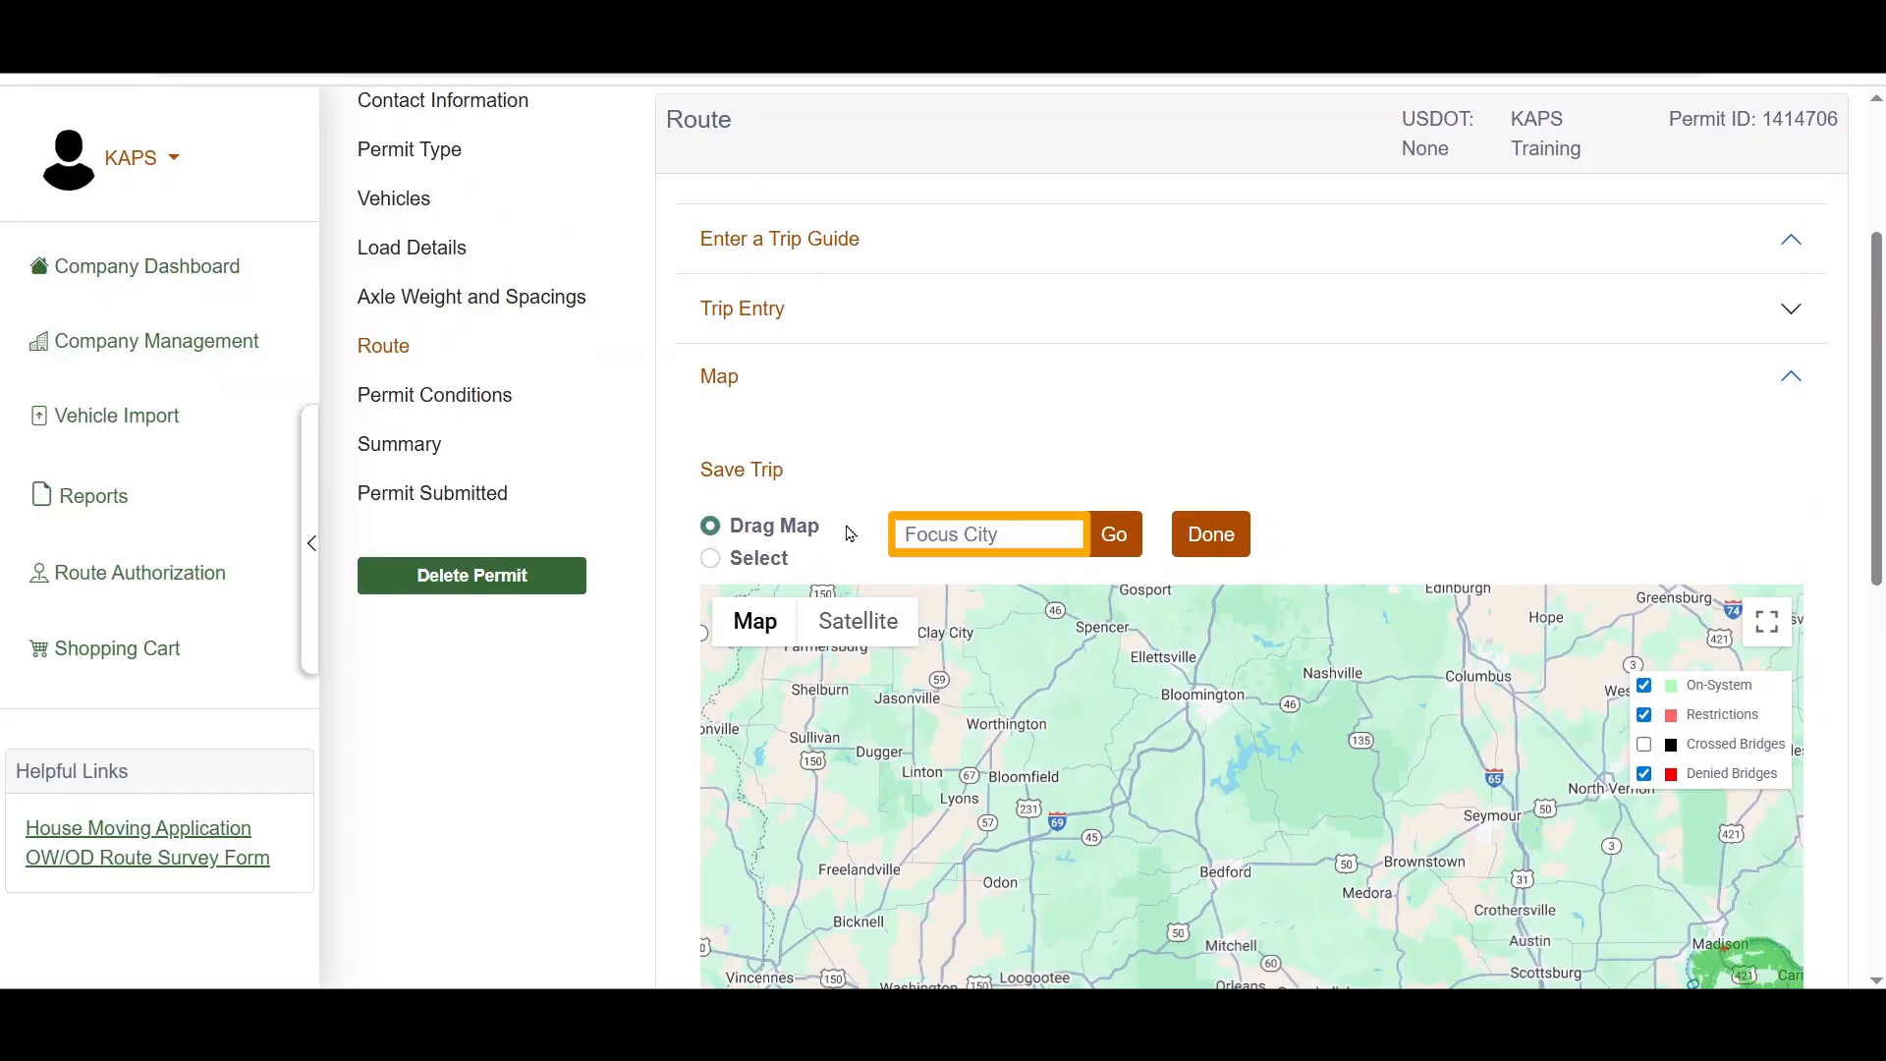
pyautogui.write('Elizabethtown')
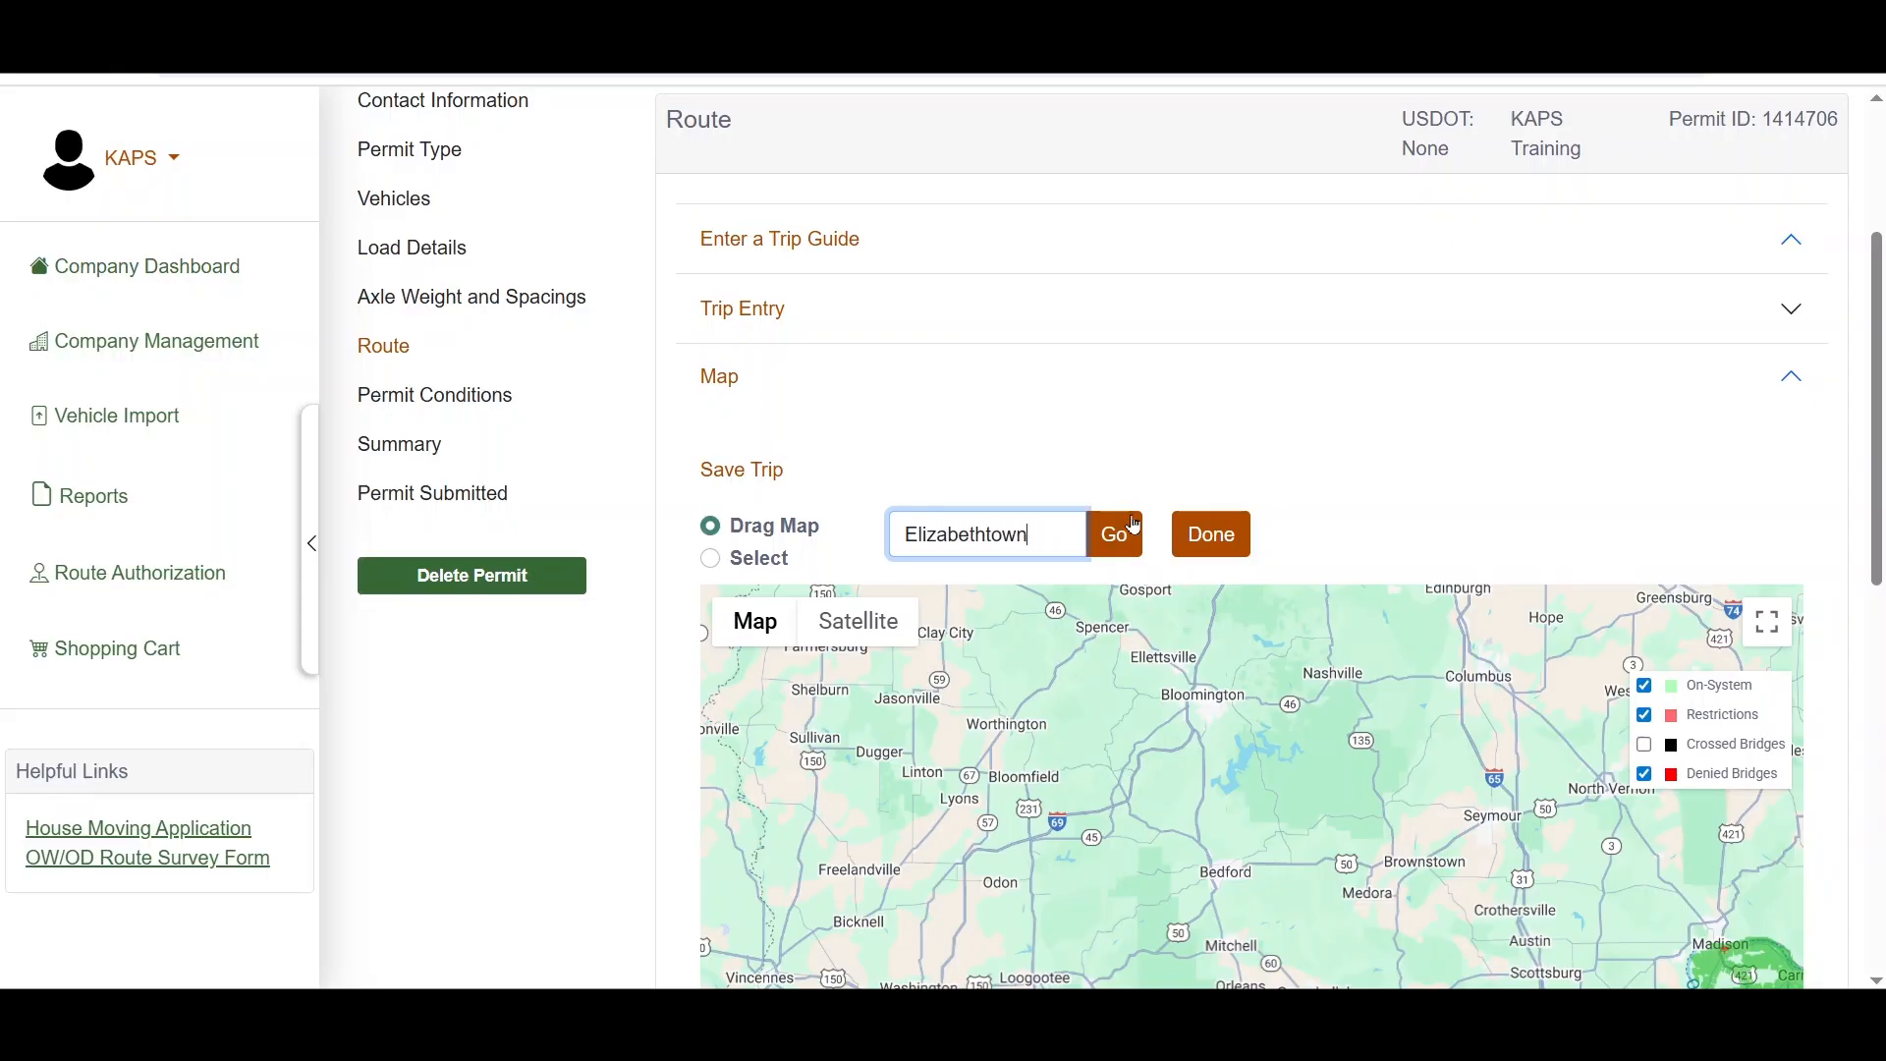
pyautogui.click(1111, 546)
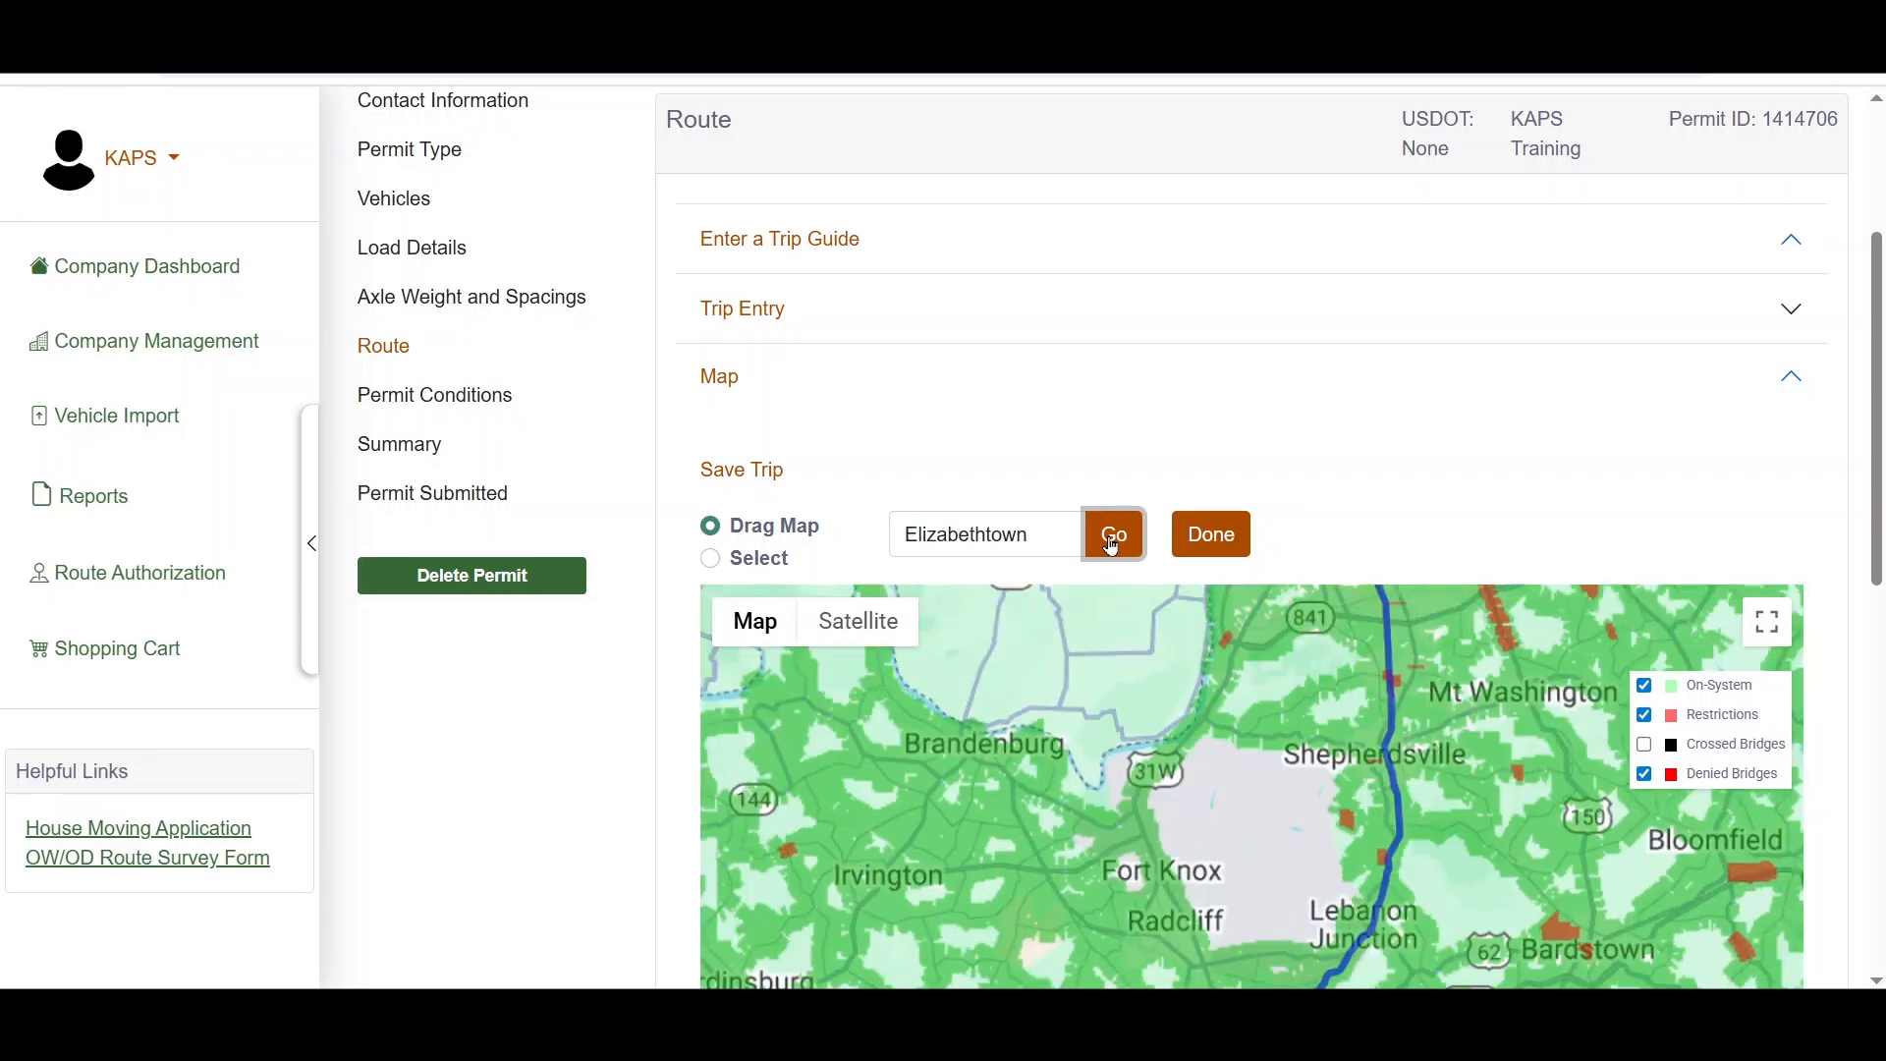
# Step: Place the destination marker on Thomas Rd just north of its junction with St John Rd and finish the map selection
pyautogui.scroll(-4, 1011, 387)
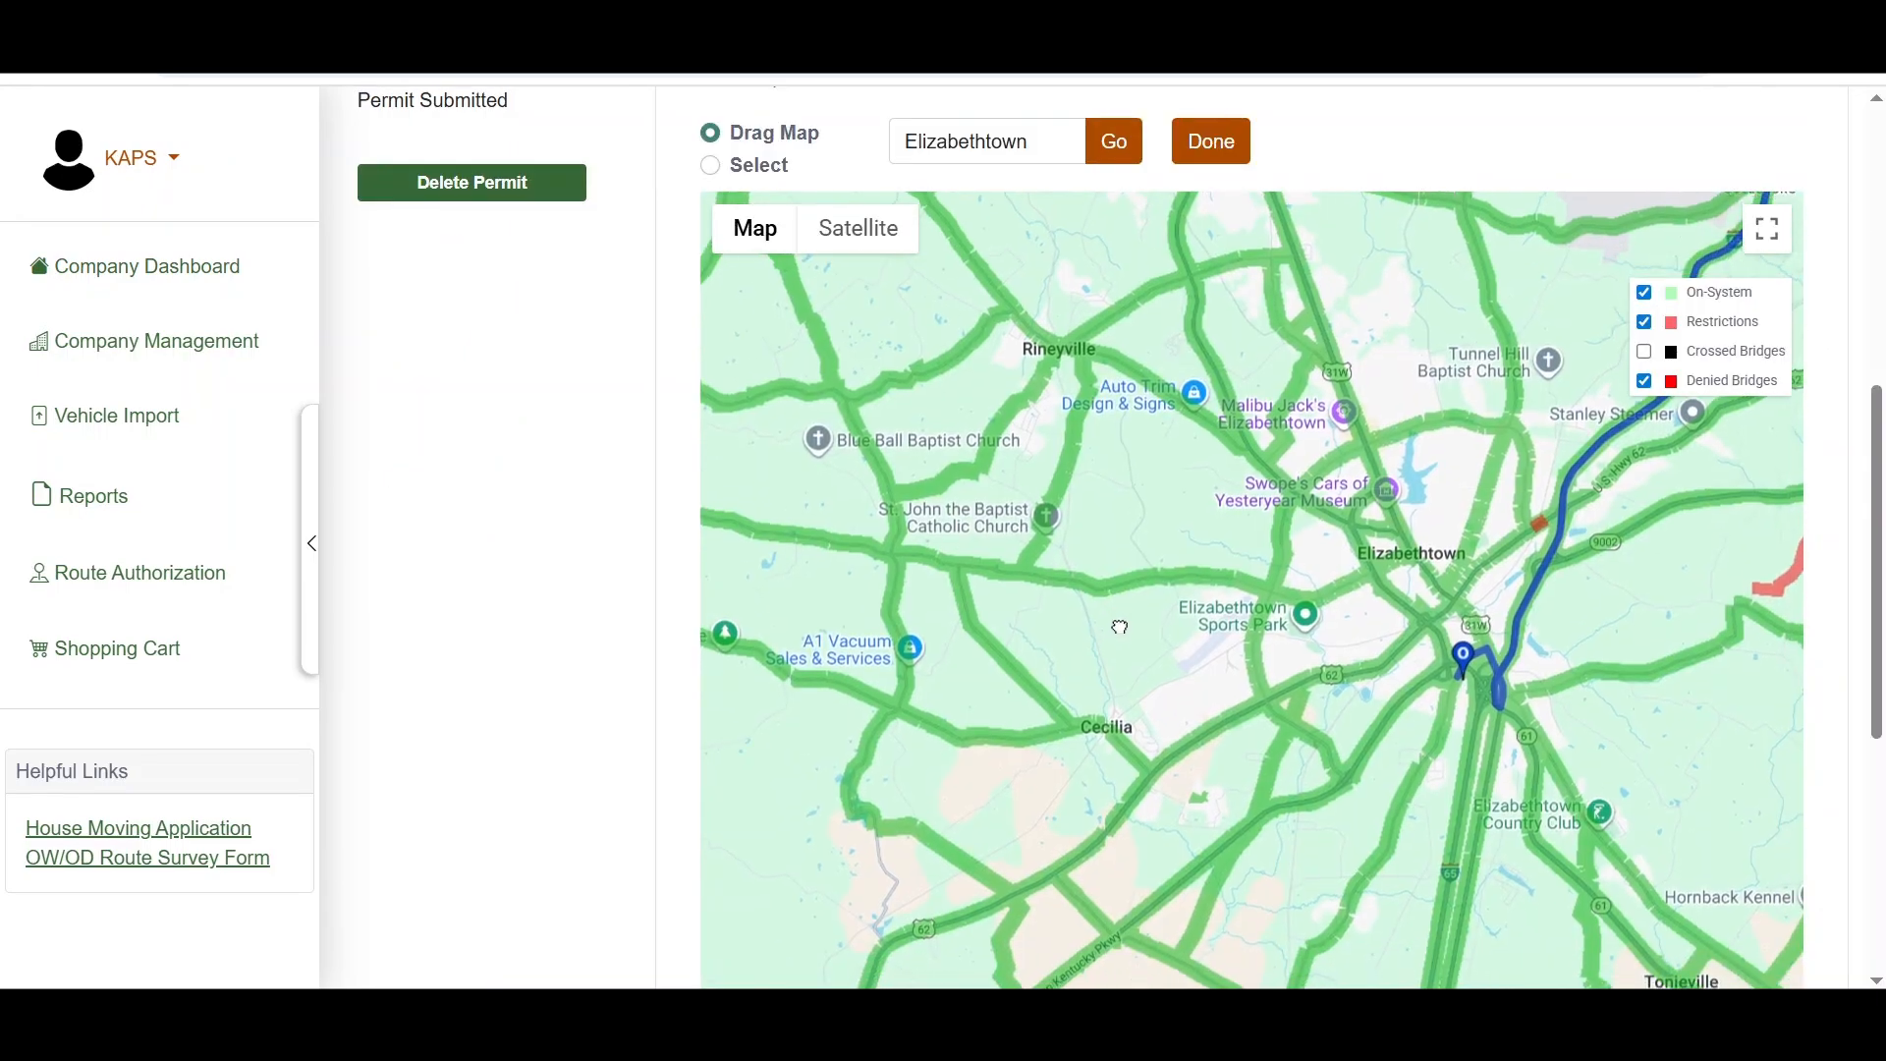
pyautogui.scroll(3, 1042, 605)
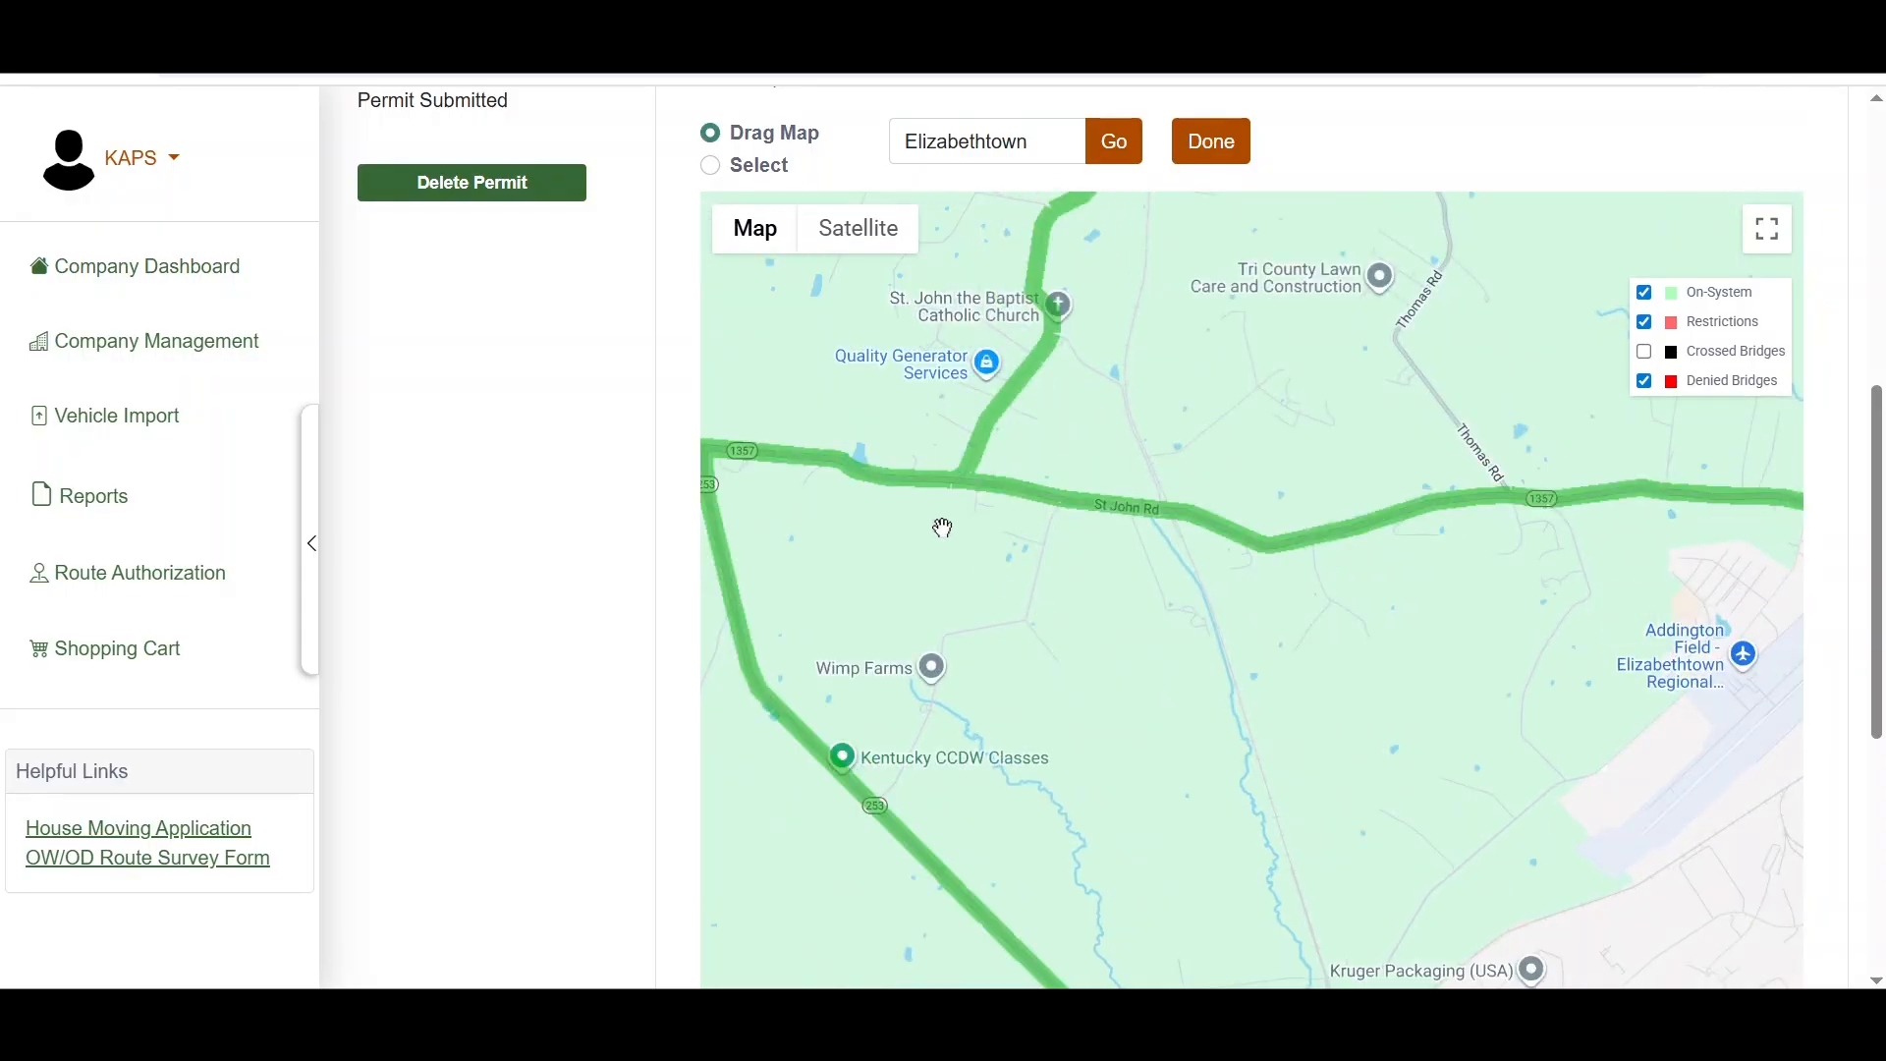
pyautogui.moveTo(943, 527); pyautogui.dragTo(1128, 673)
pyautogui.moveTo(1654, 551); pyautogui.dragTo(1399, 534)
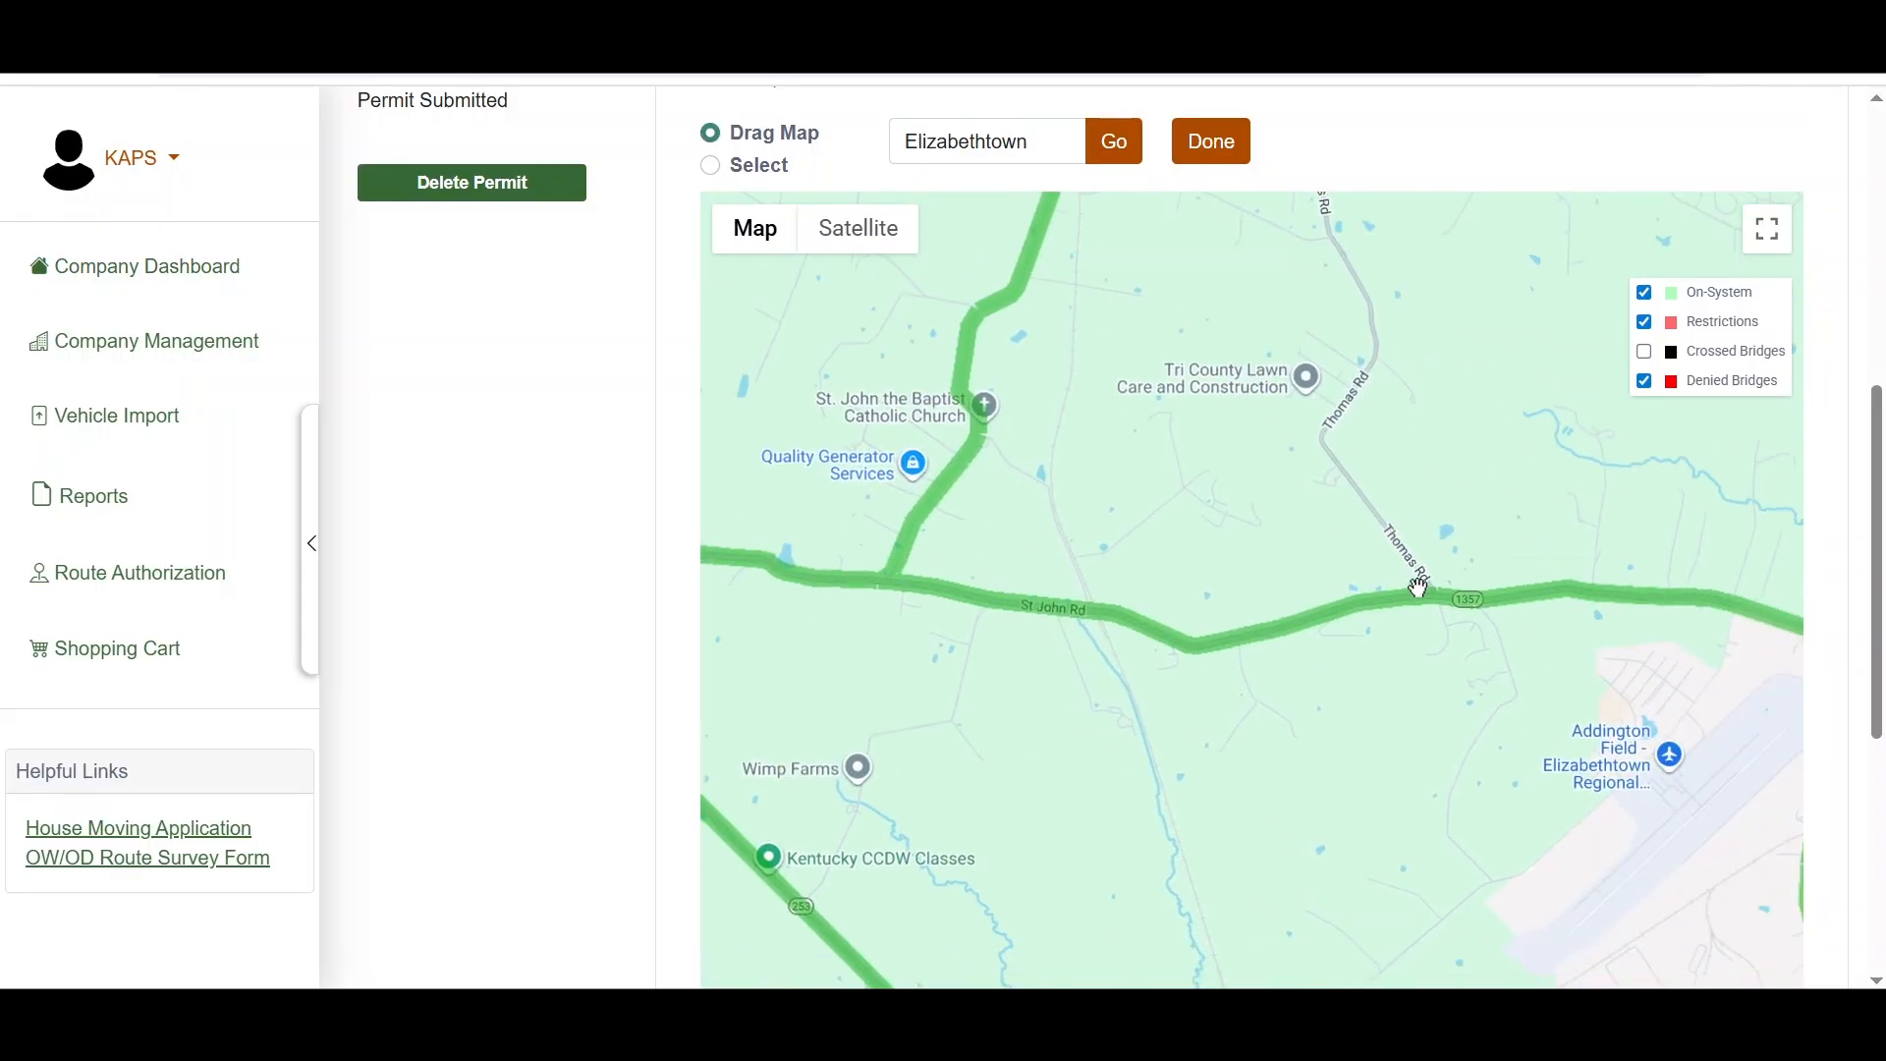
pyautogui.scroll(3, 1417, 588)
pyautogui.scroll(-2, 1418, 594)
pyautogui.moveTo(1419, 602); pyautogui.dragTo(1169, 560)
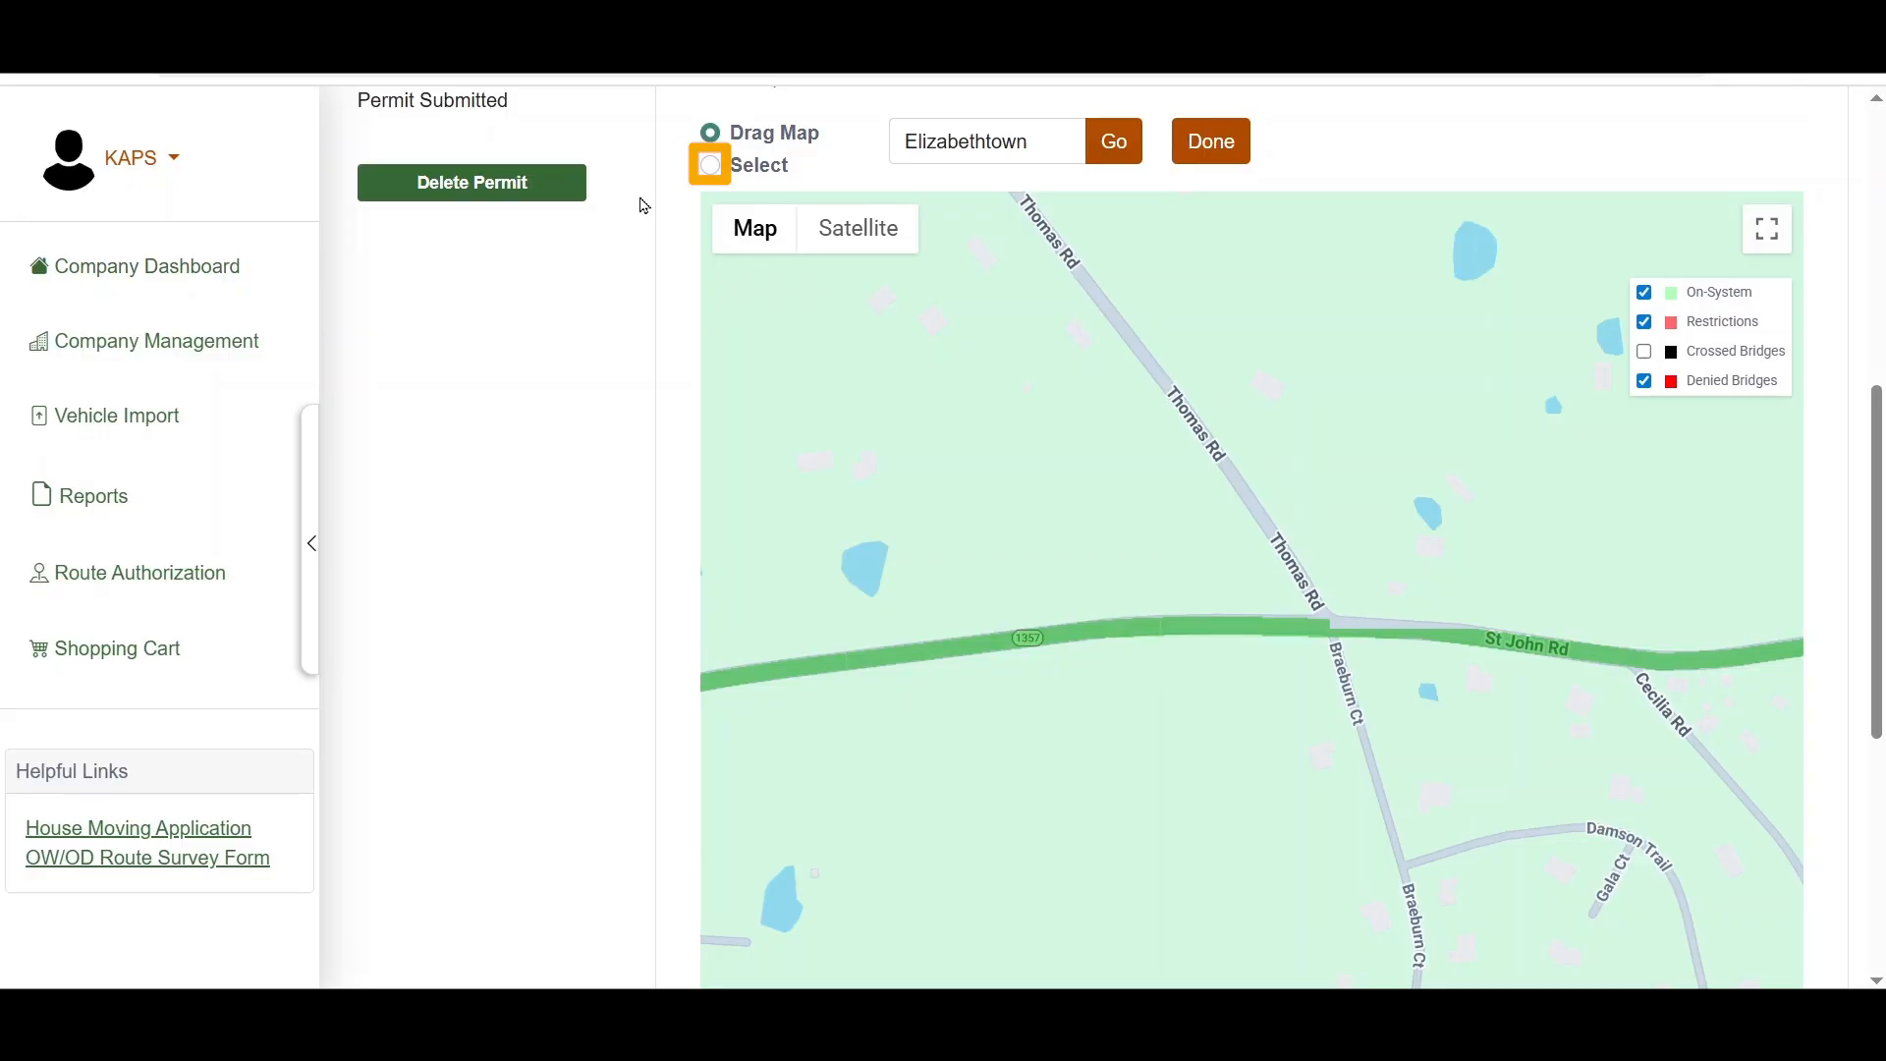
pyautogui.click(715, 171)
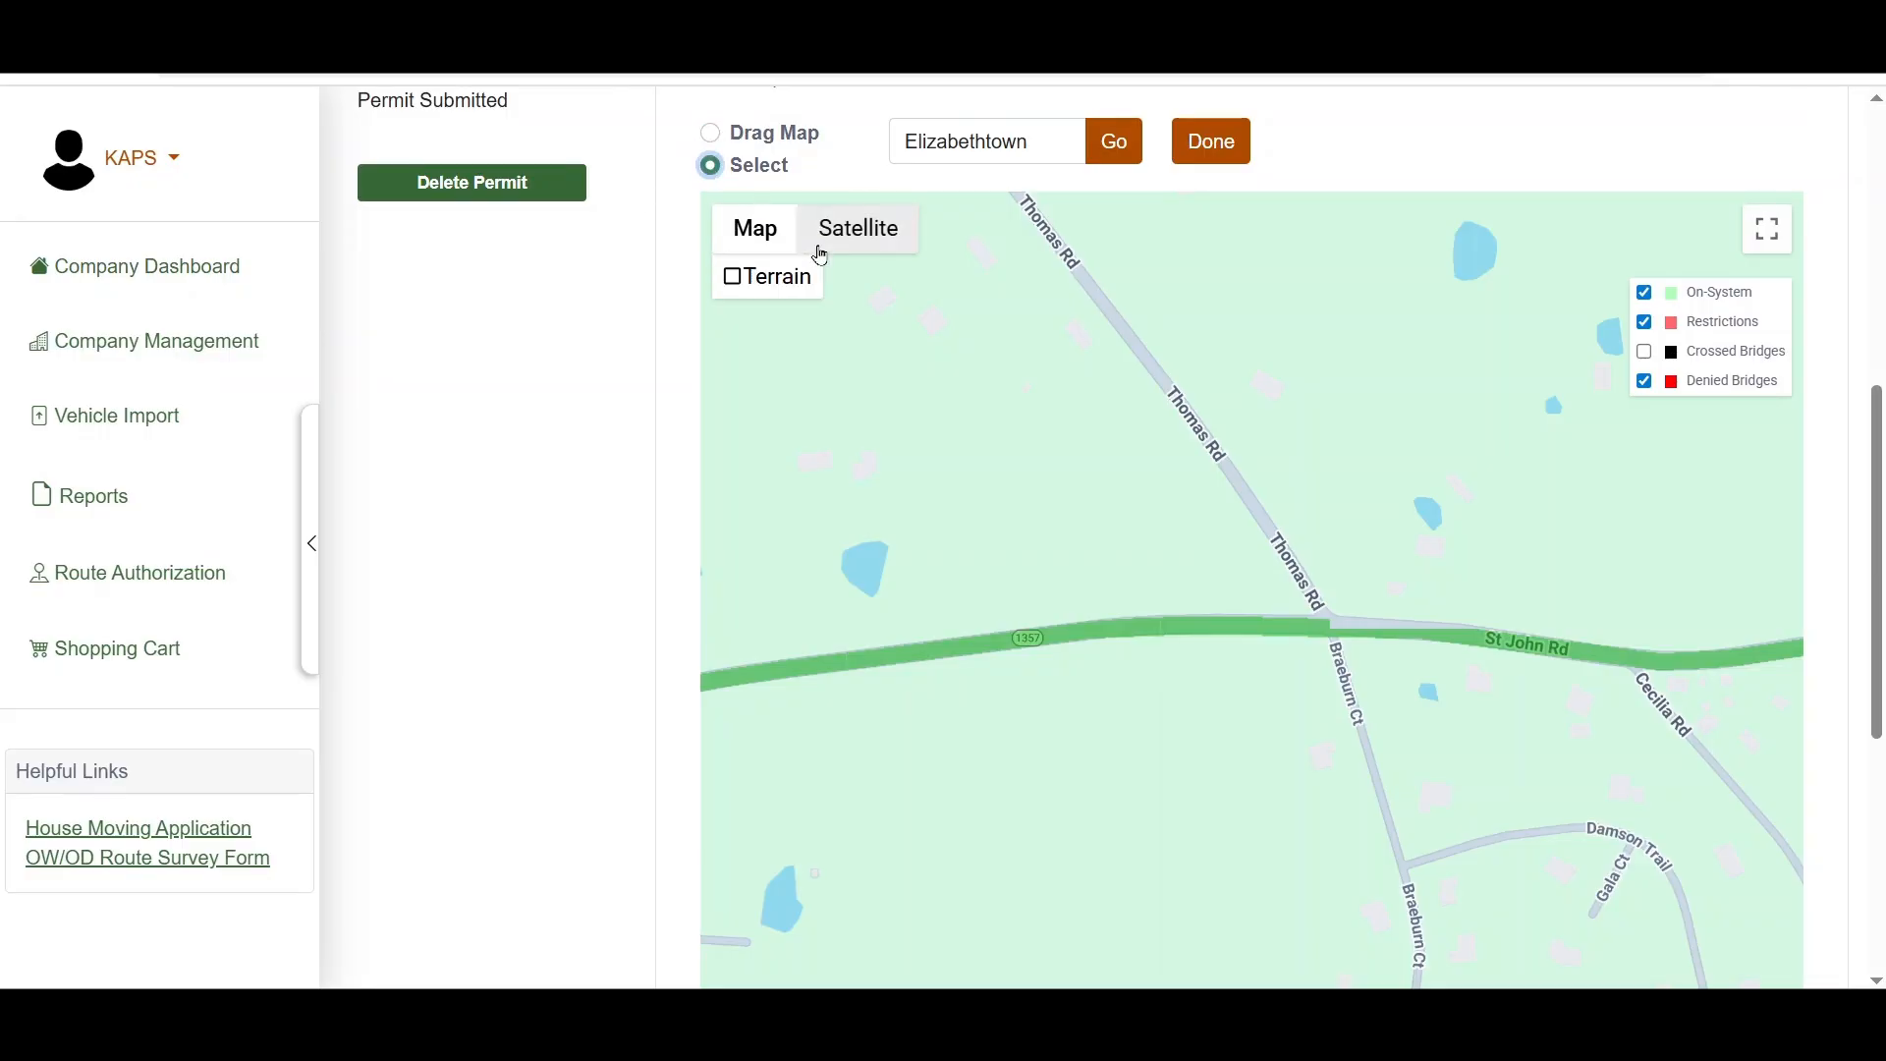
pyautogui.click(1322, 610)
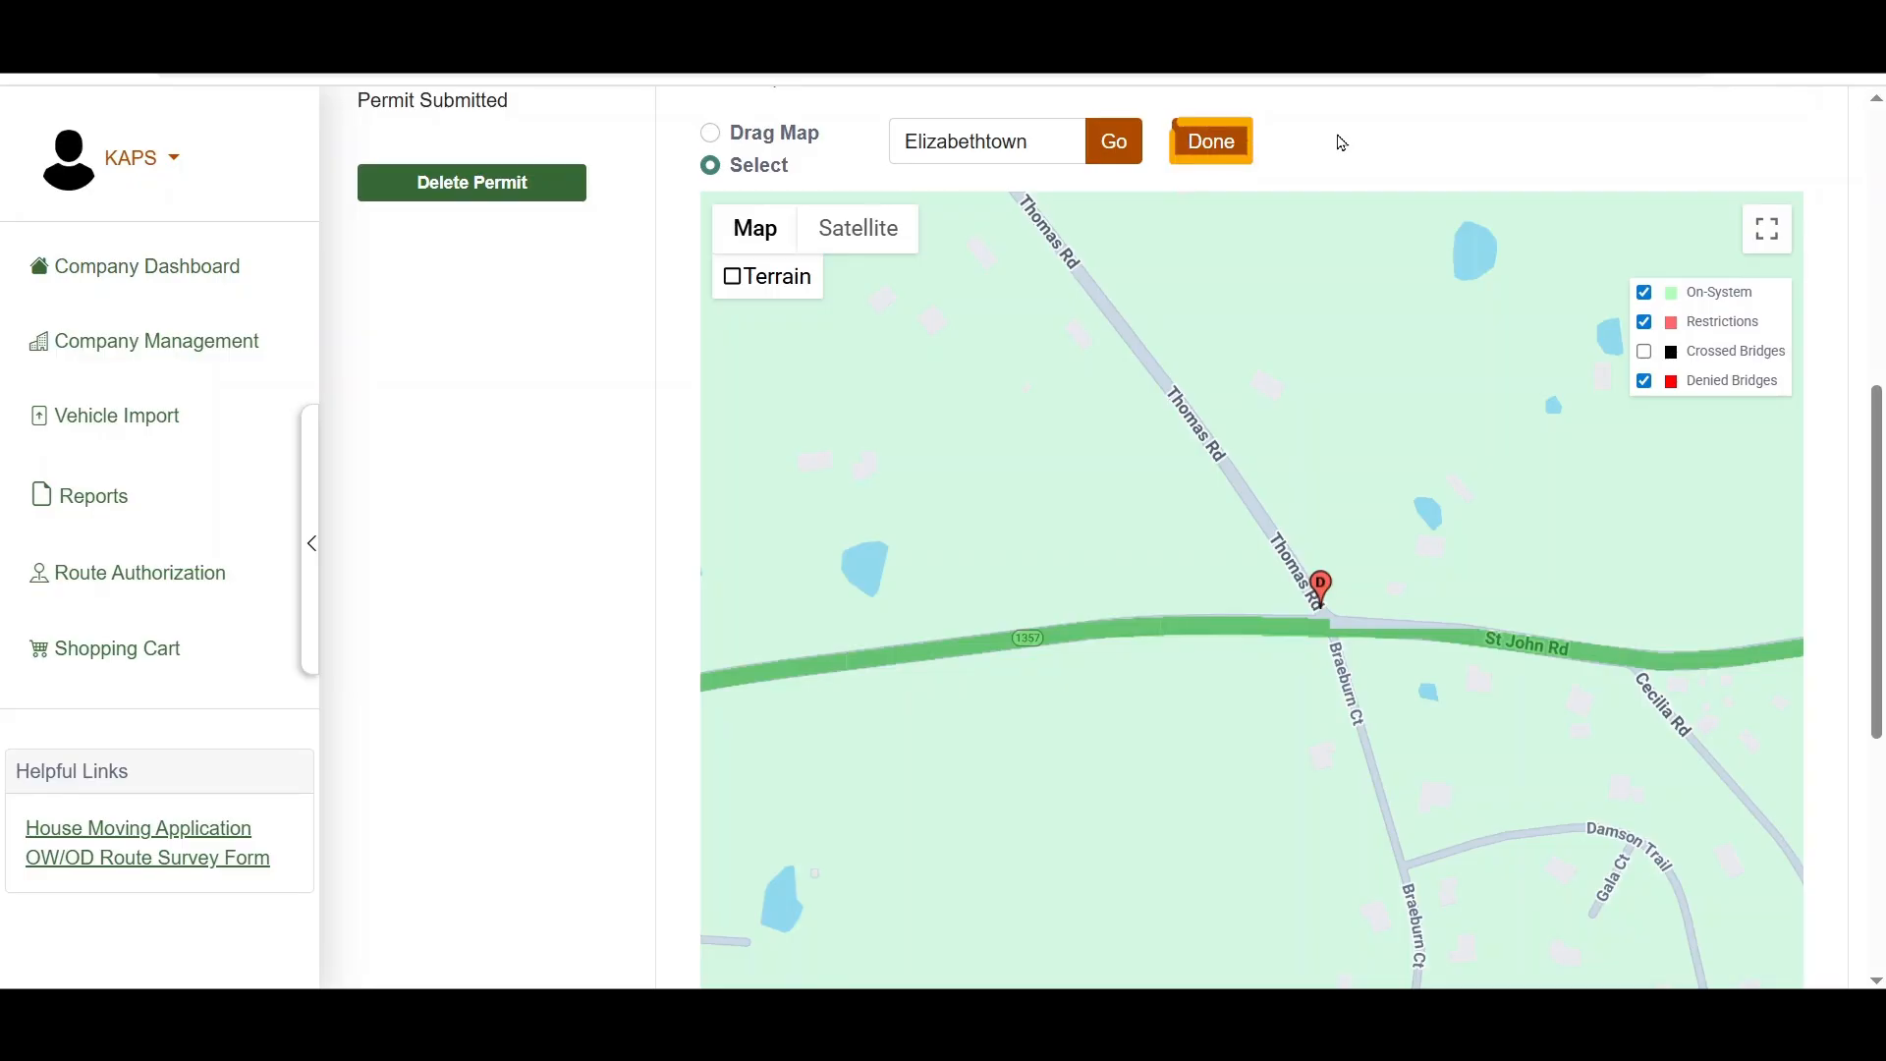
pyautogui.click(1223, 147)
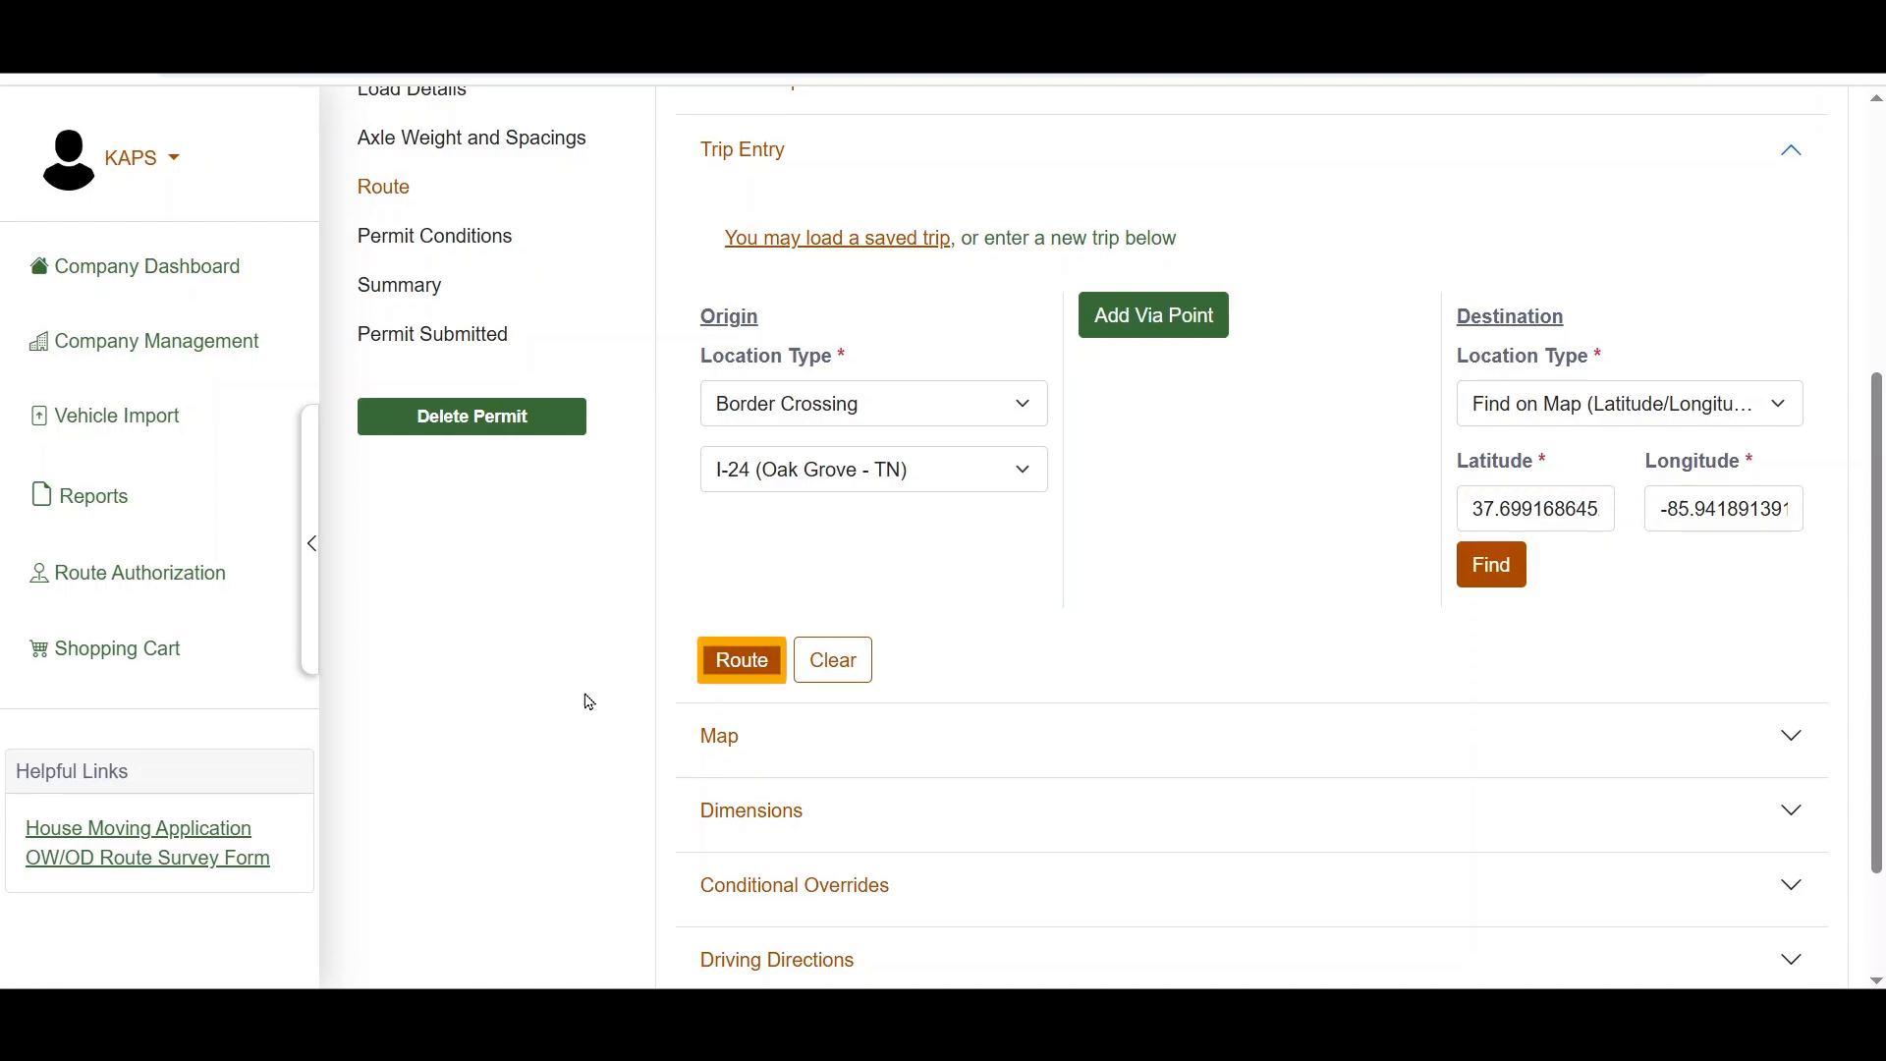
# Step: Route the trip and examine the resulting path on the map and the driving directions down to the final destination
pyautogui.click(742, 670)
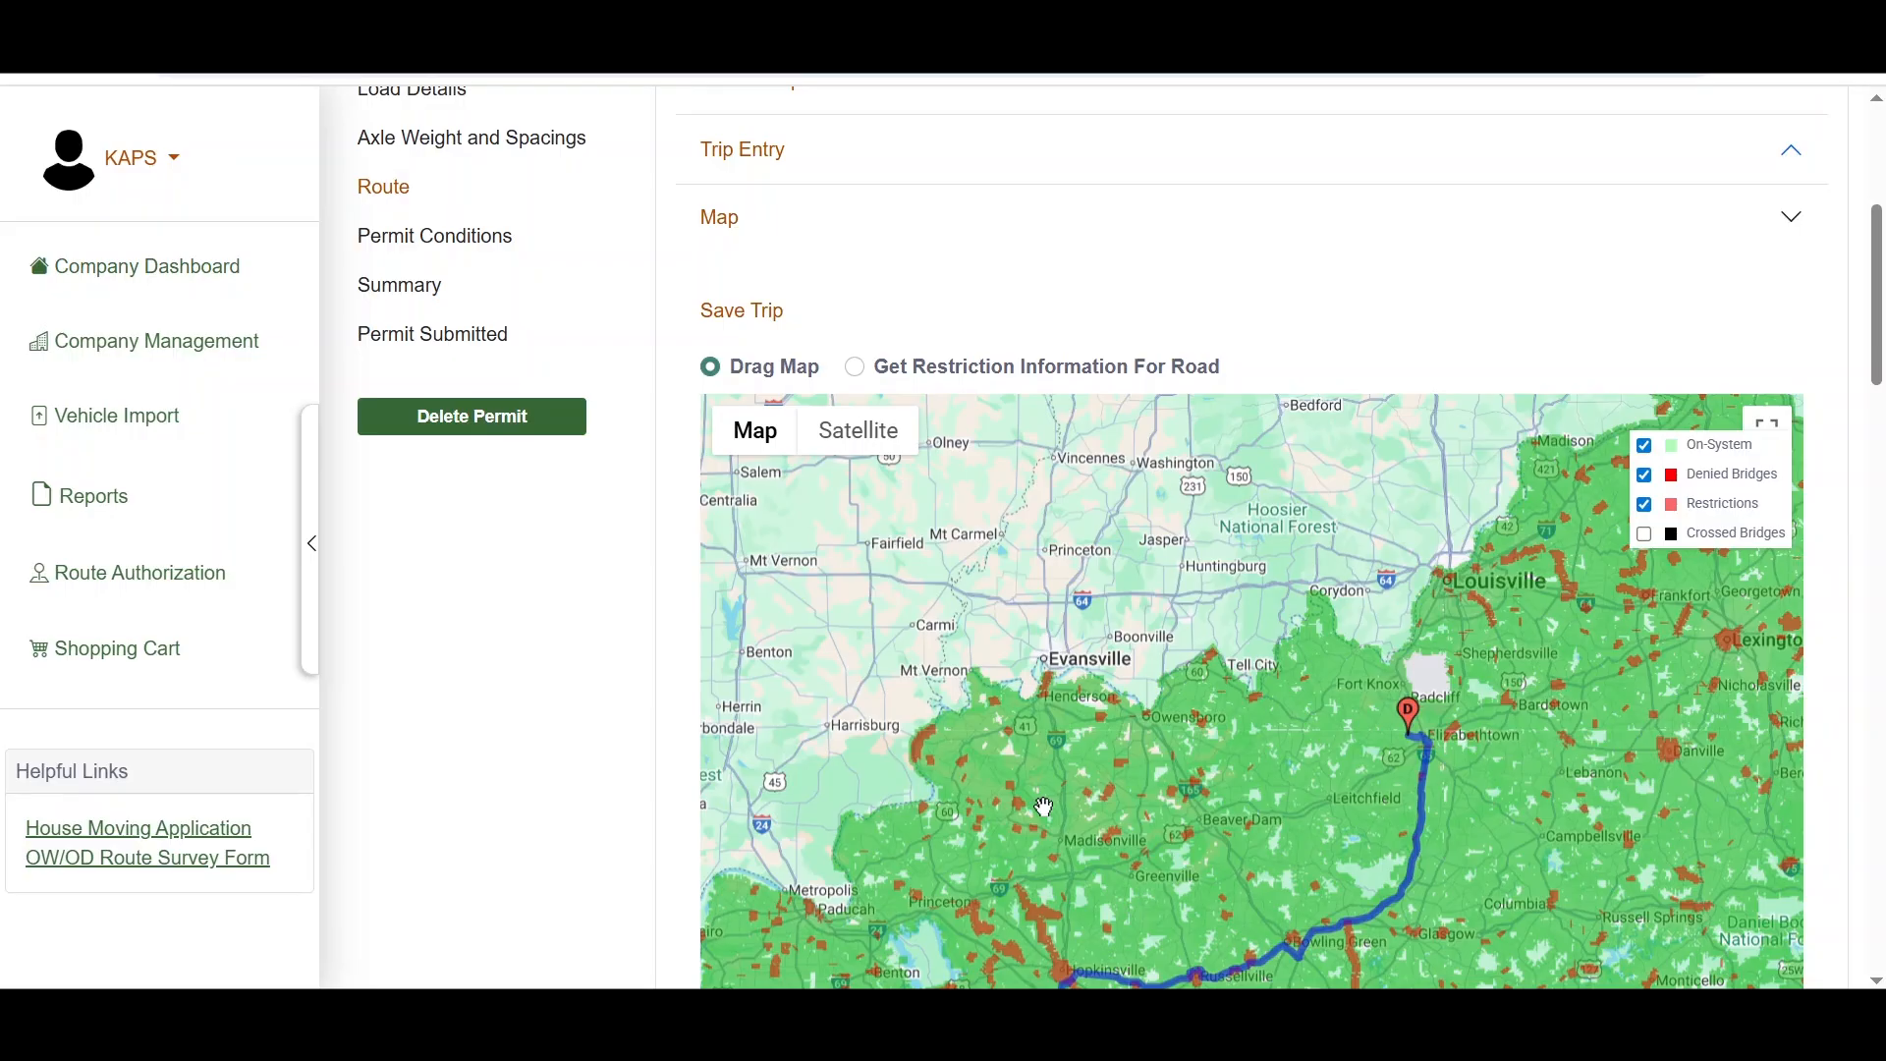
pyautogui.moveTo(1043, 803); pyautogui.dragTo(1044, 617)
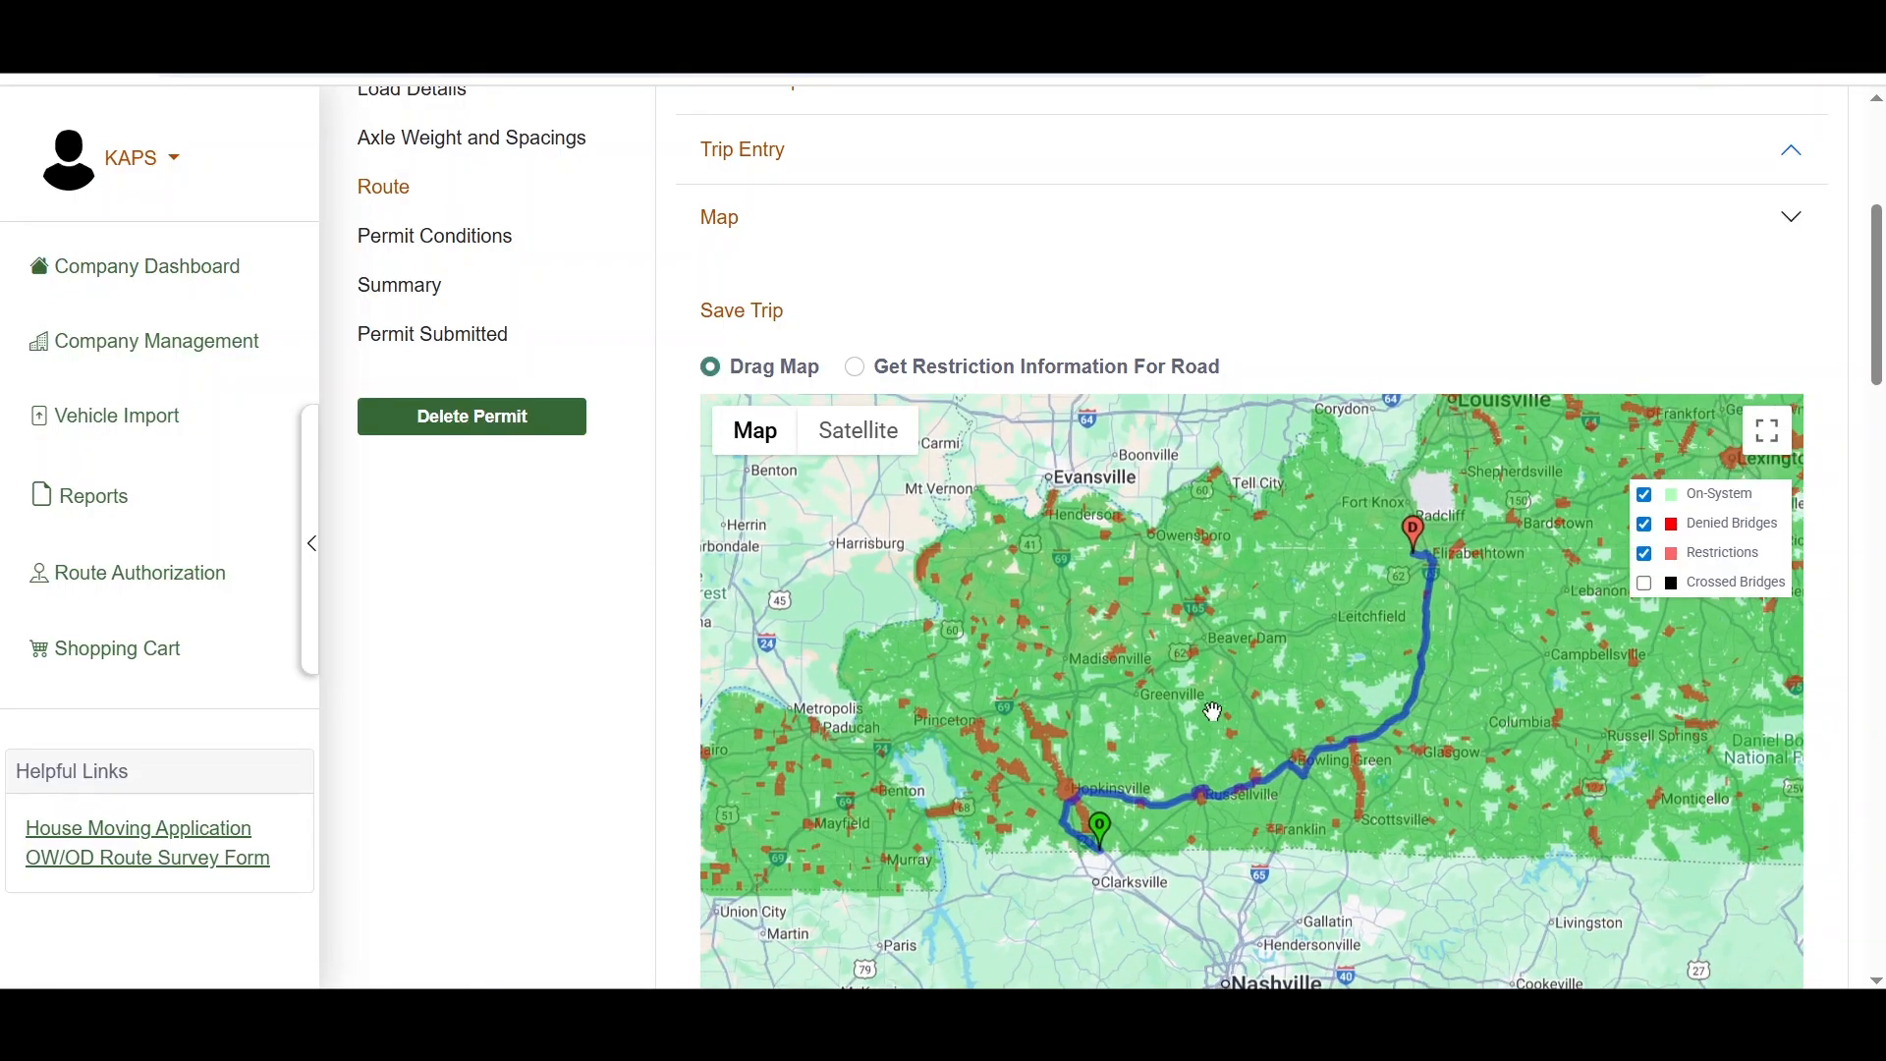
pyautogui.scroll(5, 1263, 714)
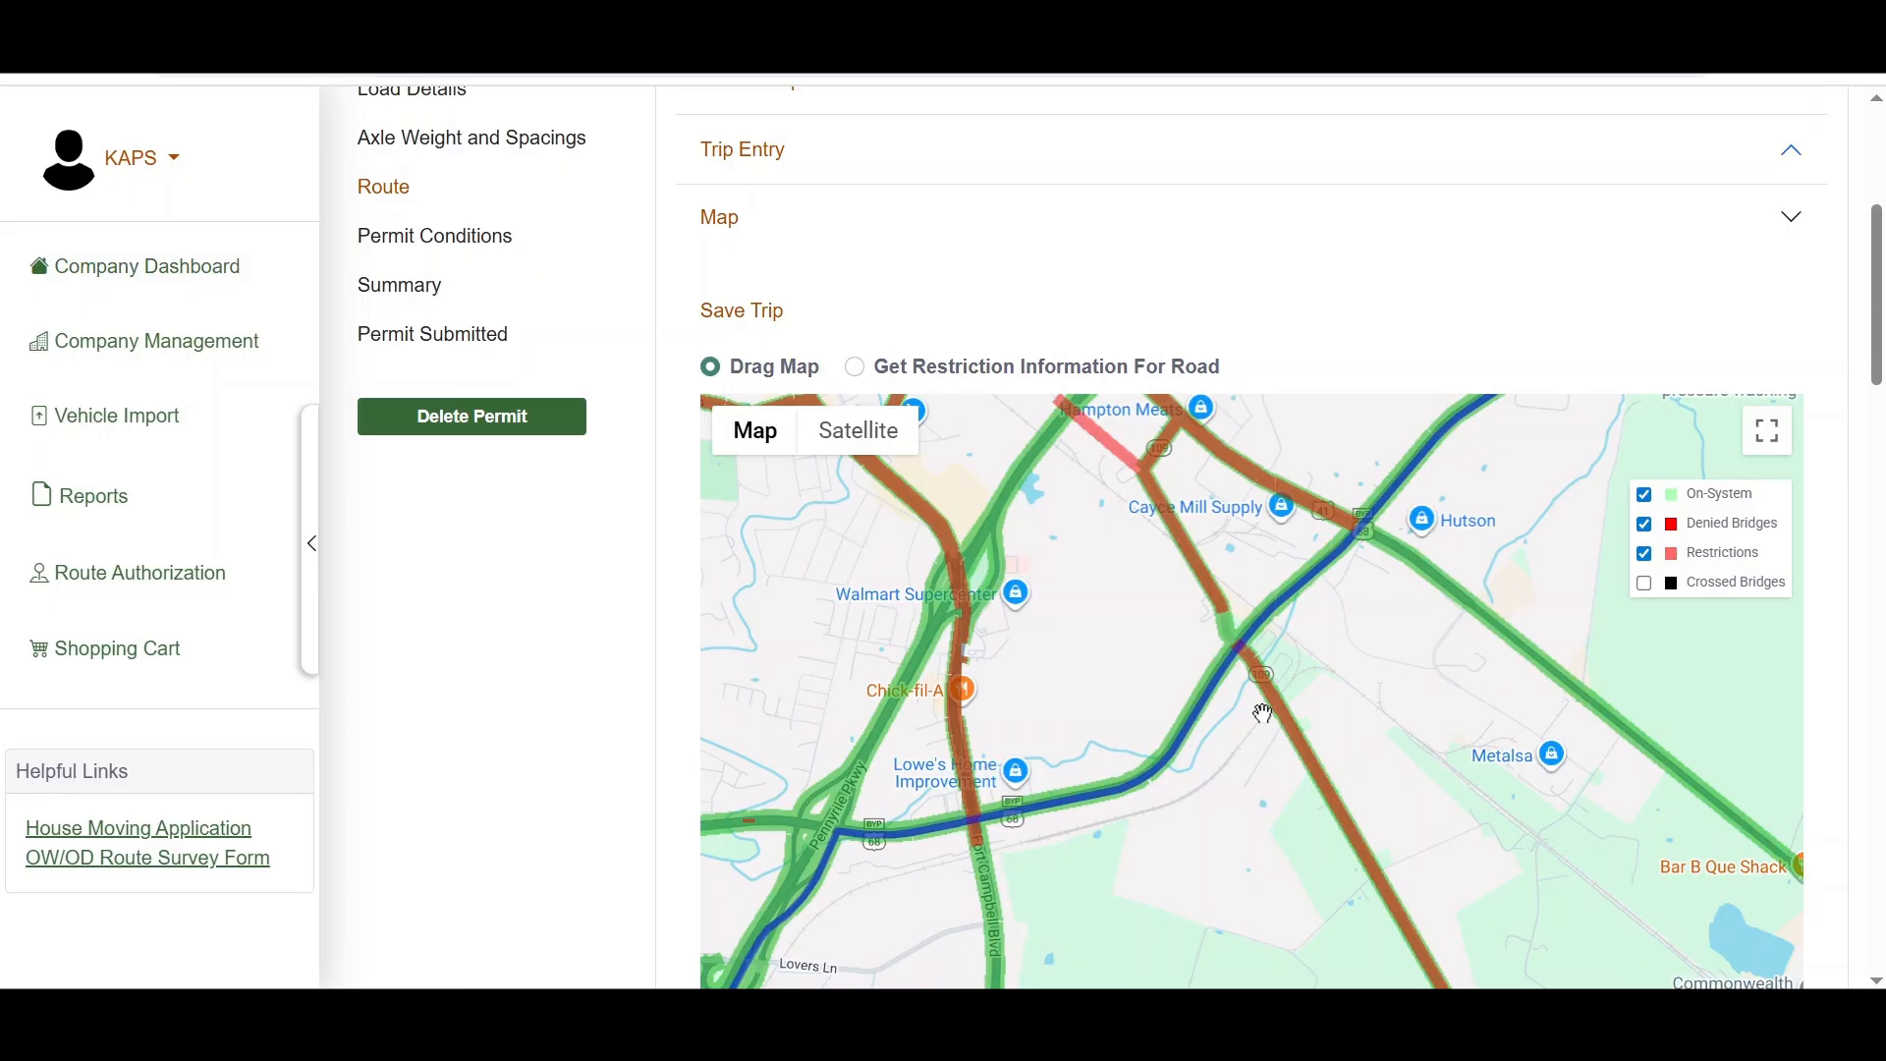
pyautogui.scroll(-8, 600, 609)
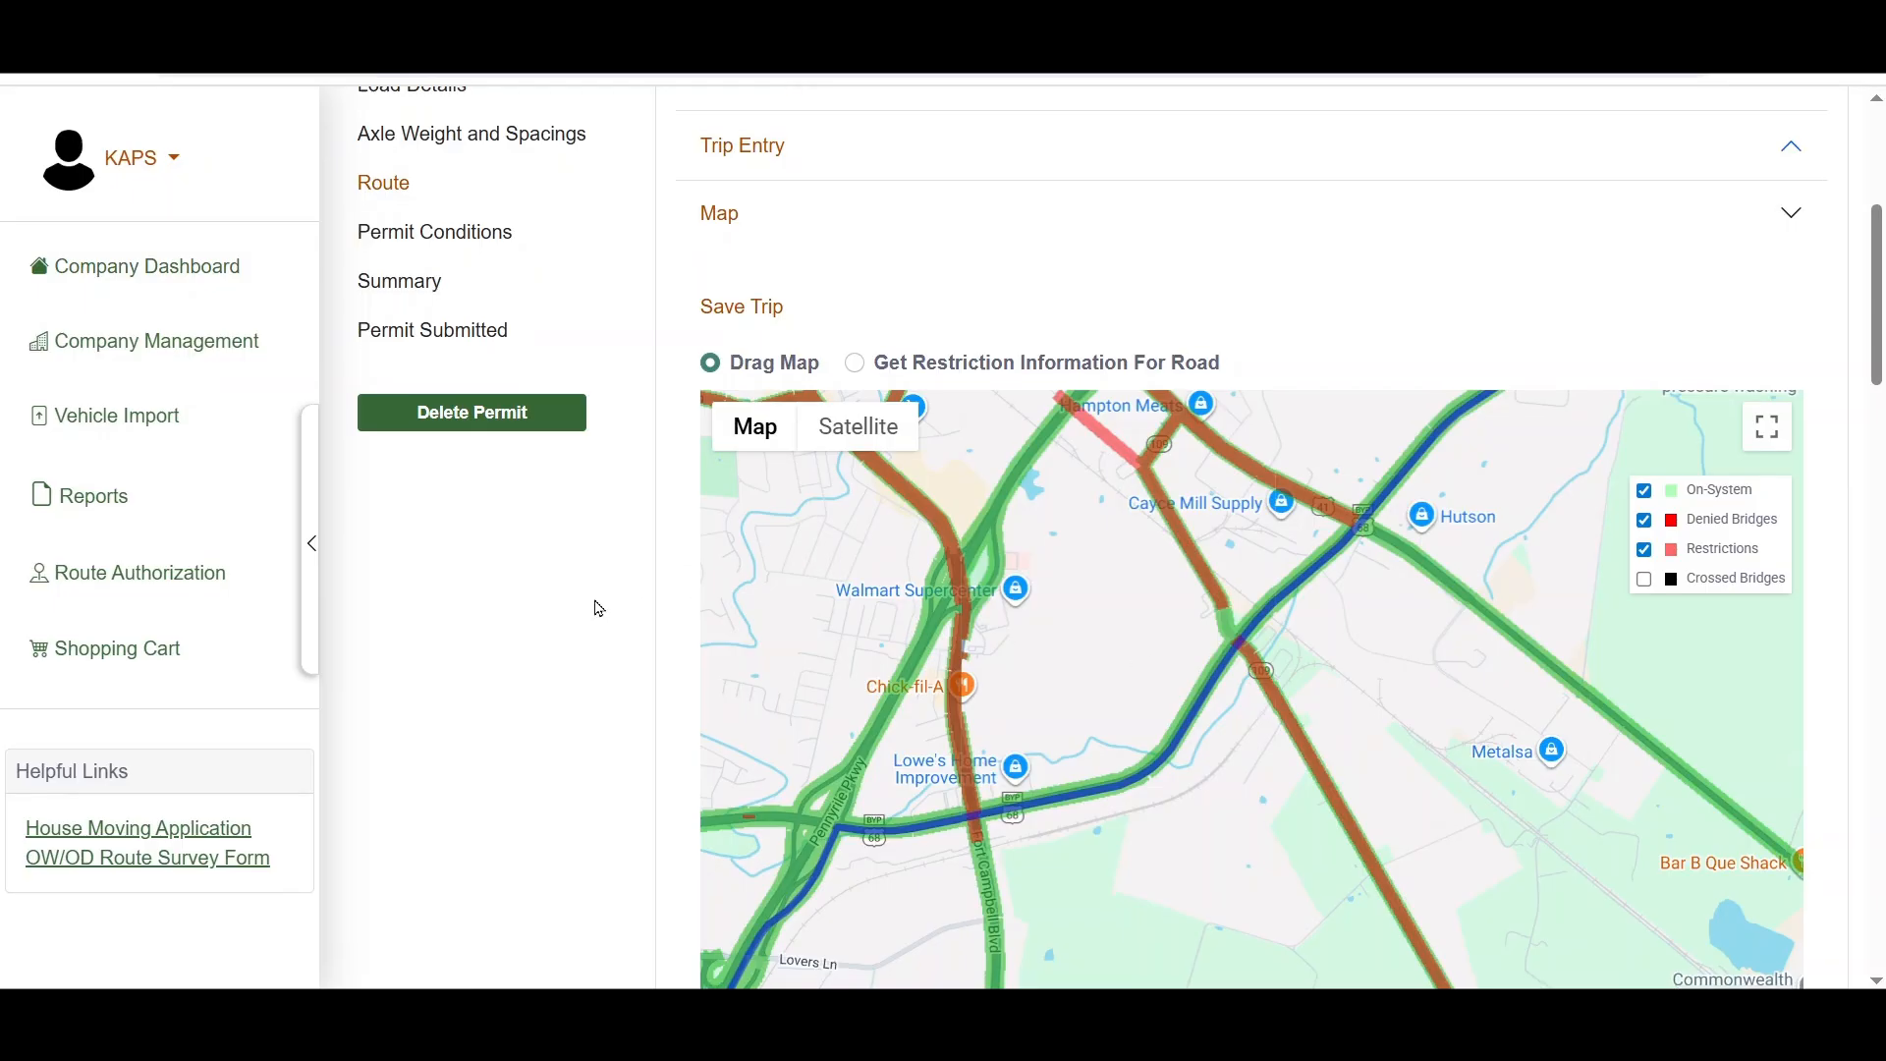
pyautogui.scroll(-8, 599, 609)
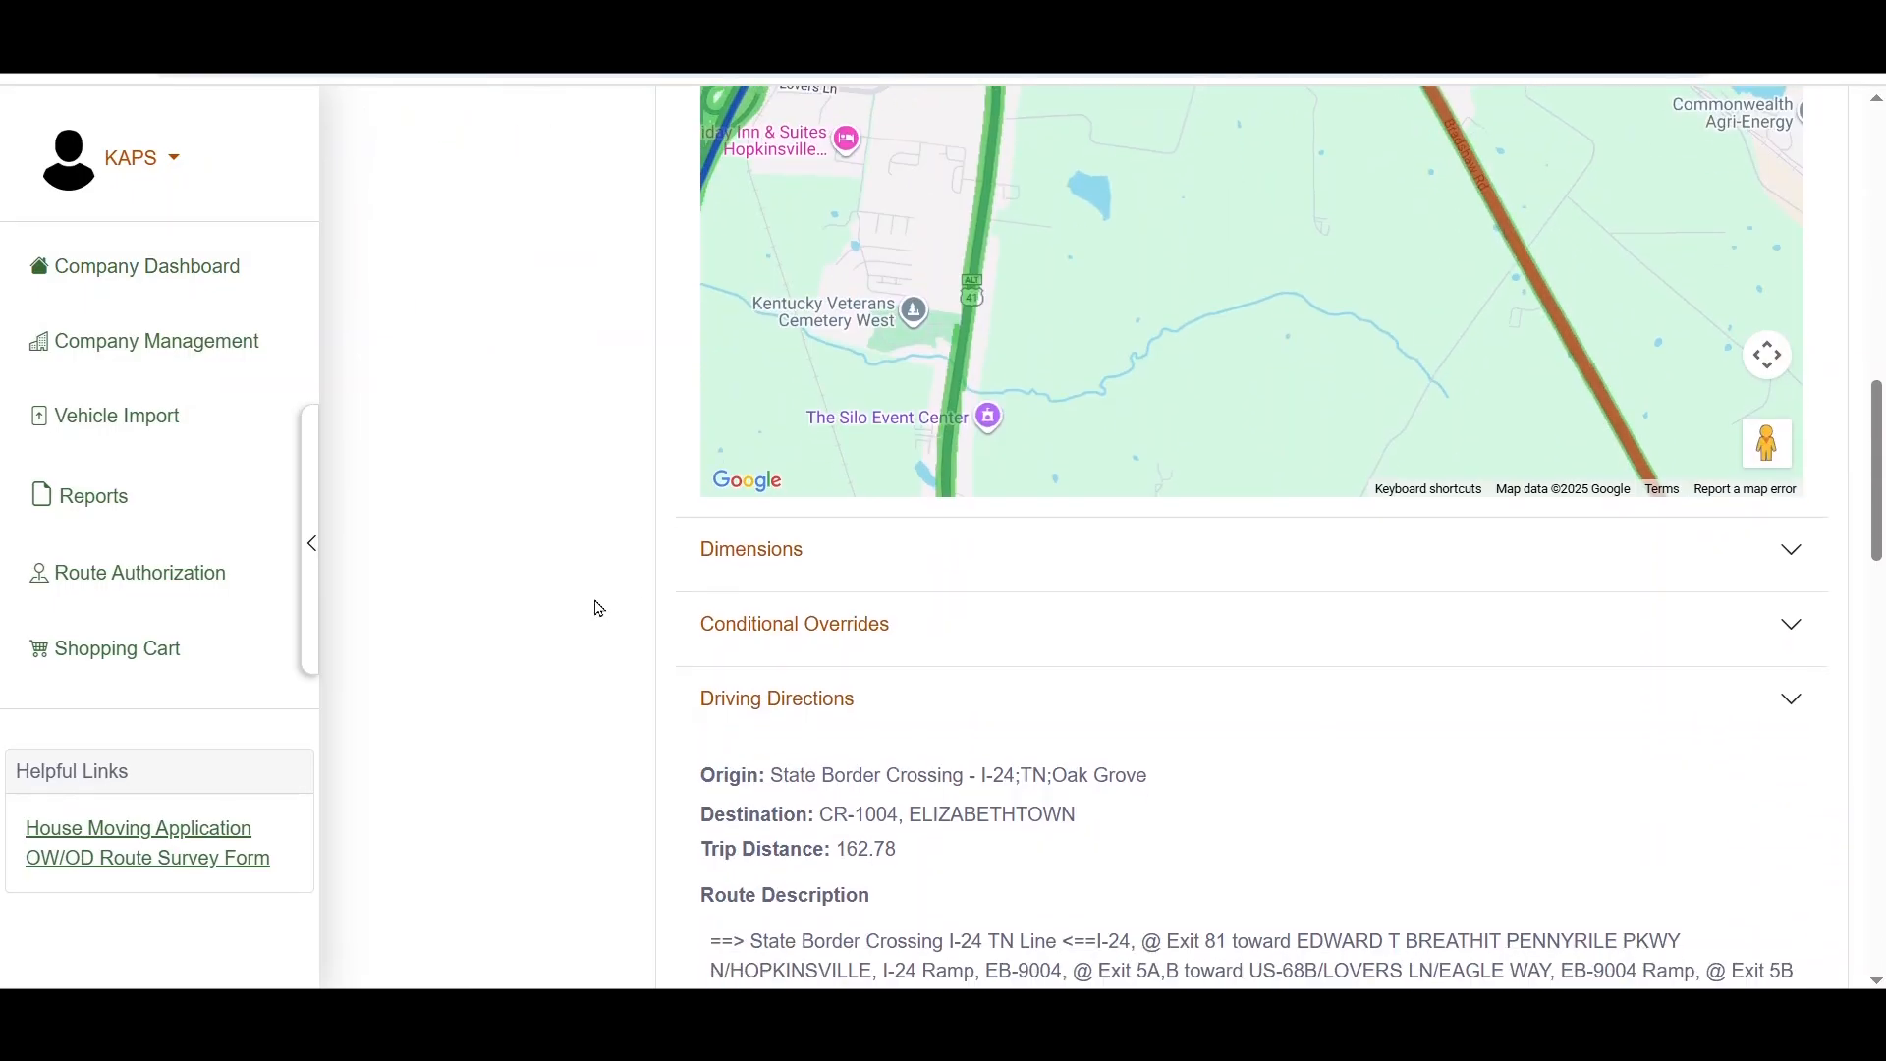
pyautogui.scroll(-8, 599, 609)
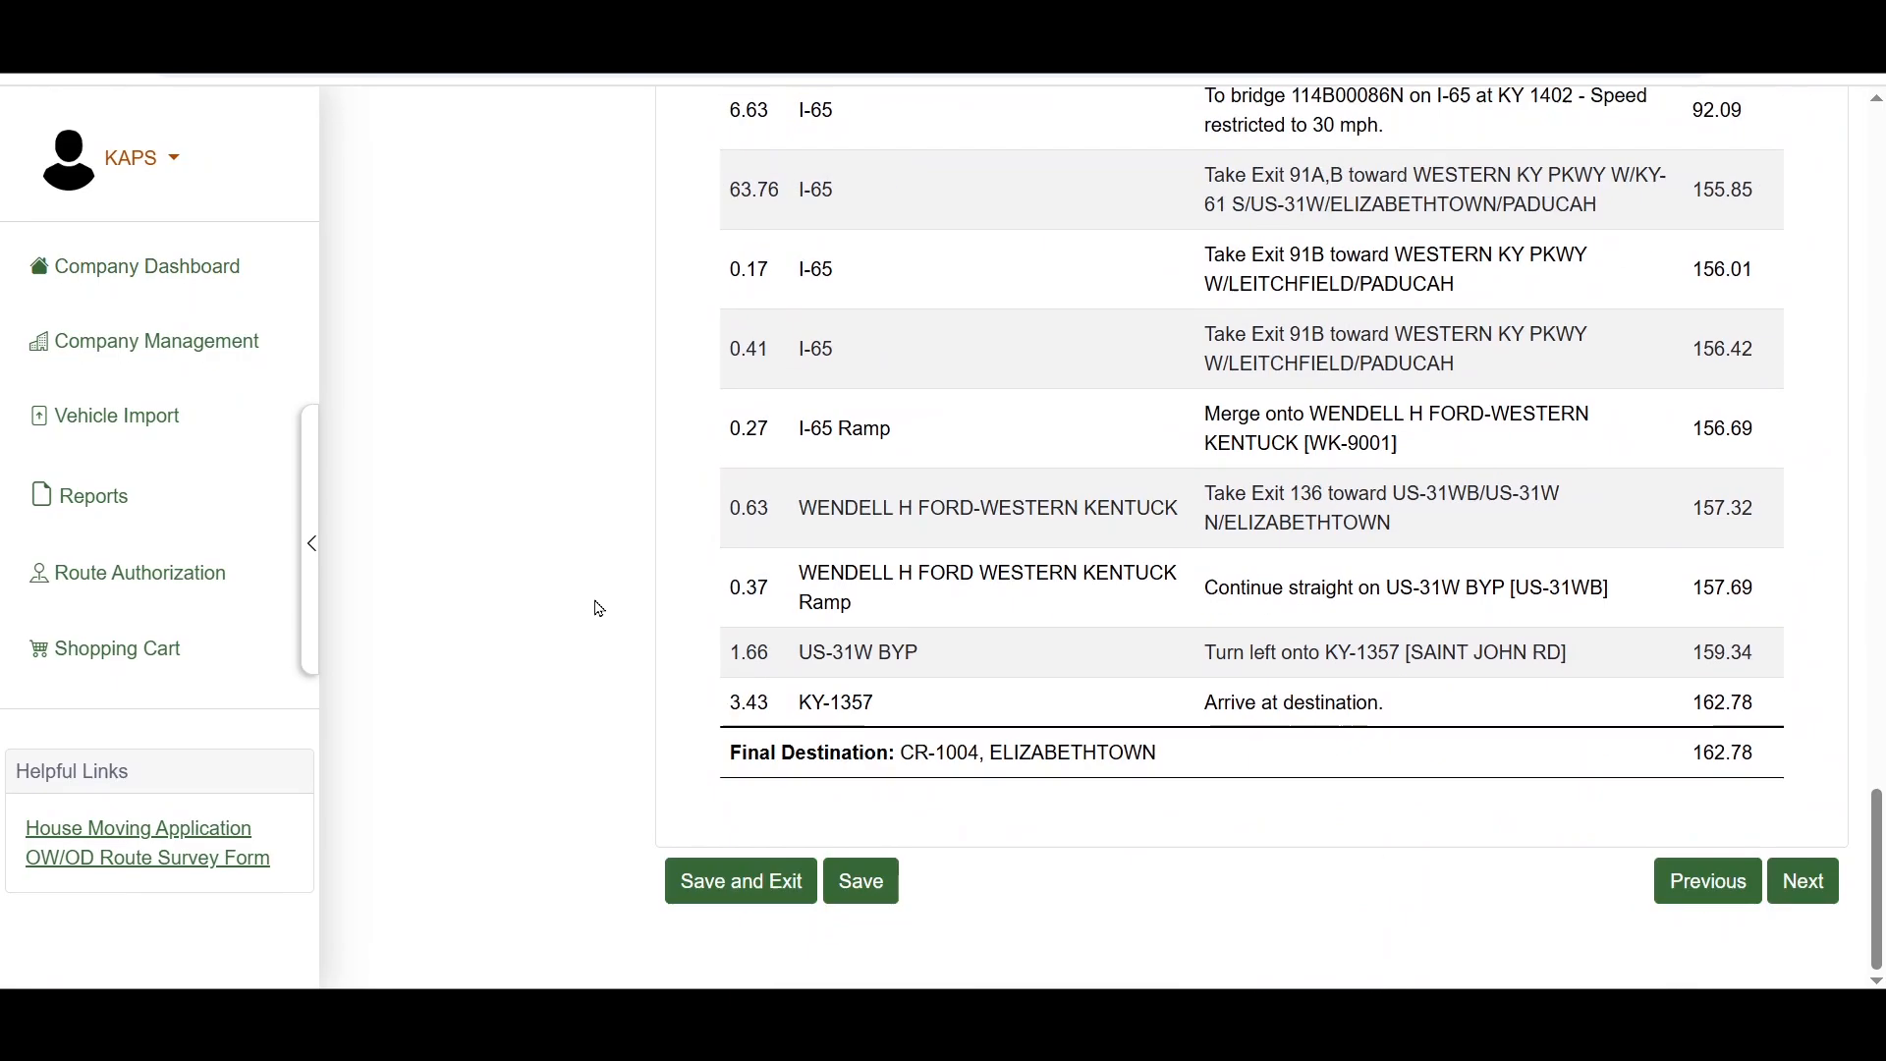